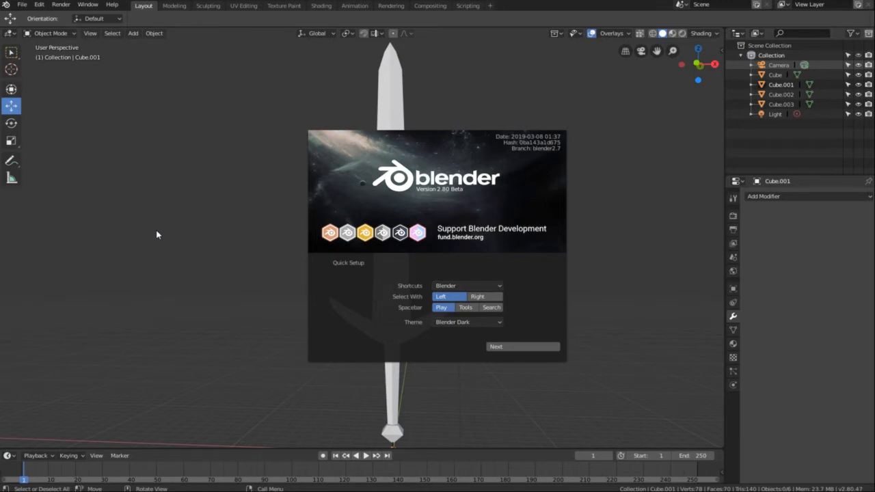
- Select the sword's blade and open it in the Texture Paint workspace
click(337, 76)
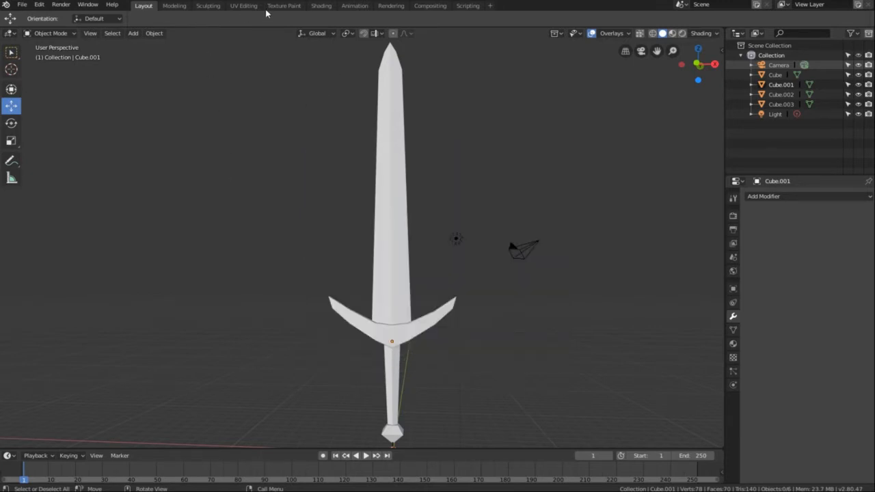
click(283, 6)
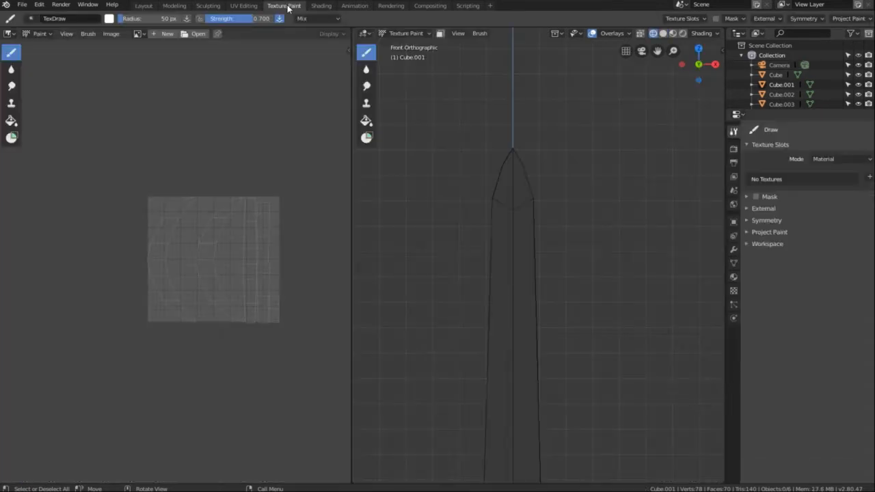
click(147, 7)
click(393, 185)
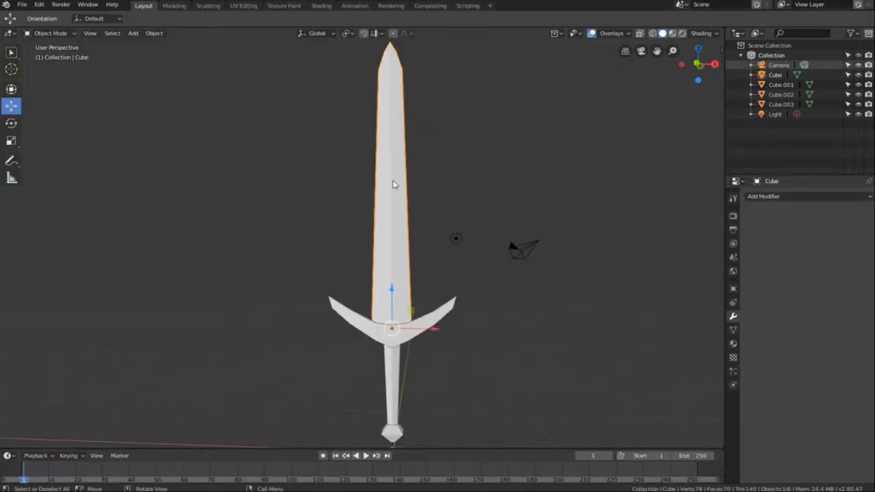
click(275, 6)
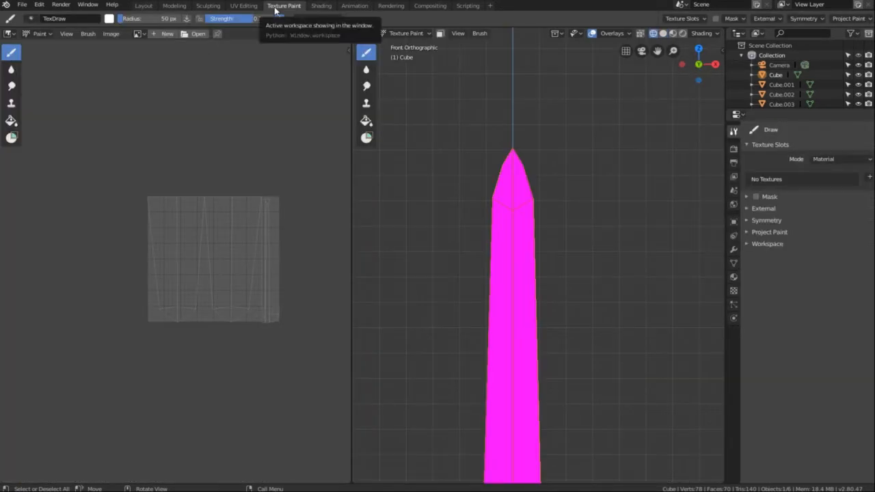
- Add a Base Color texture paint slot to the blade's material with a dark grey fill of value 0.244
shift+middle_drag(641, 348, 645, 248)
scroll(617, 303, down, 2)
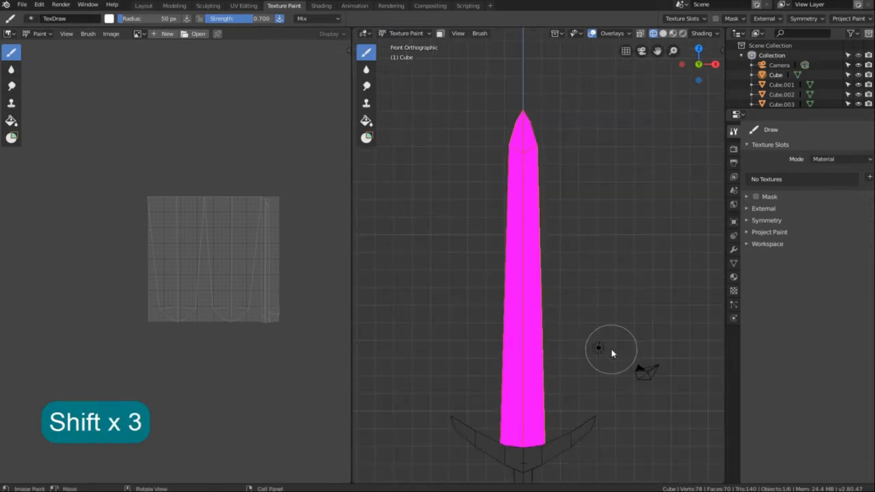
key(1)
shift+middle_drag(630, 262, 600, 249)
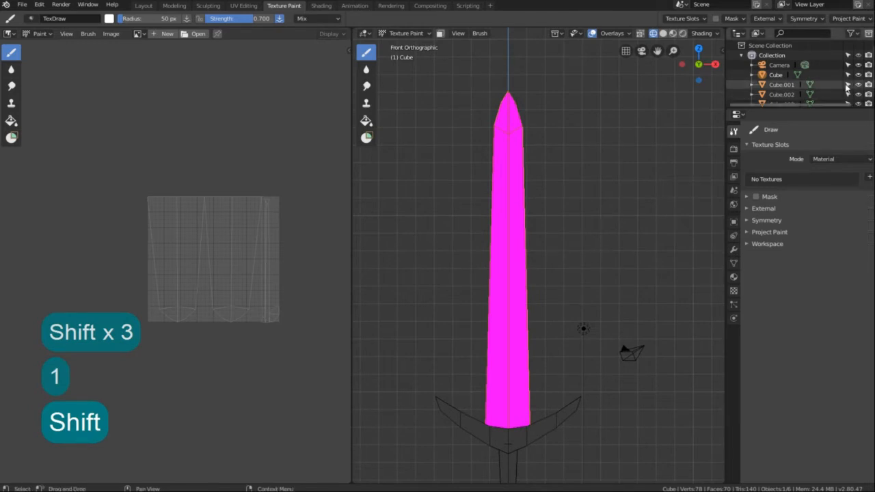
click(870, 177)
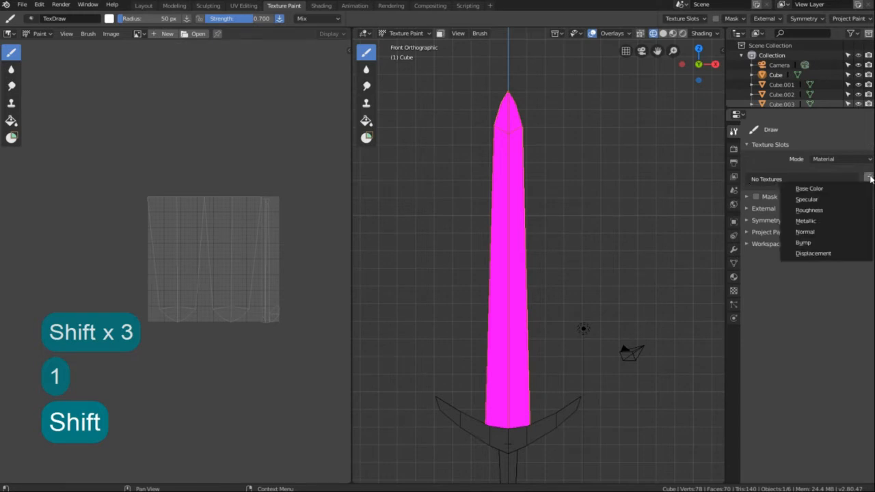
click(805, 191)
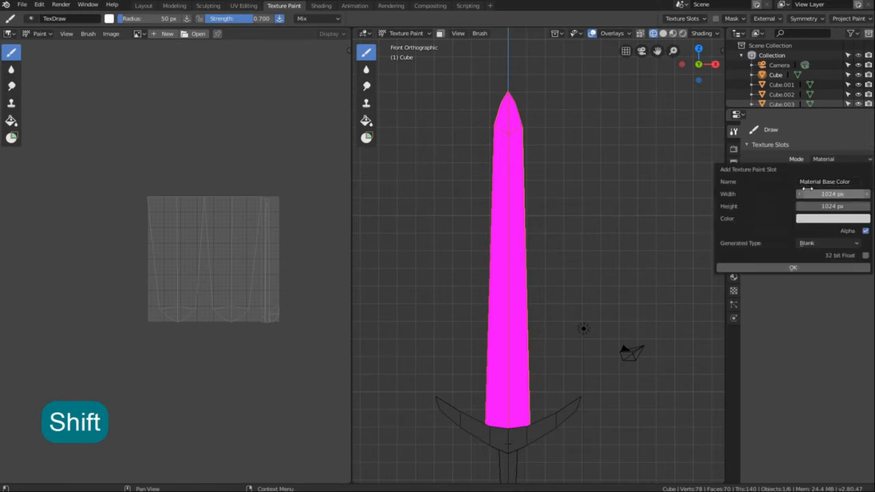
click(828, 220)
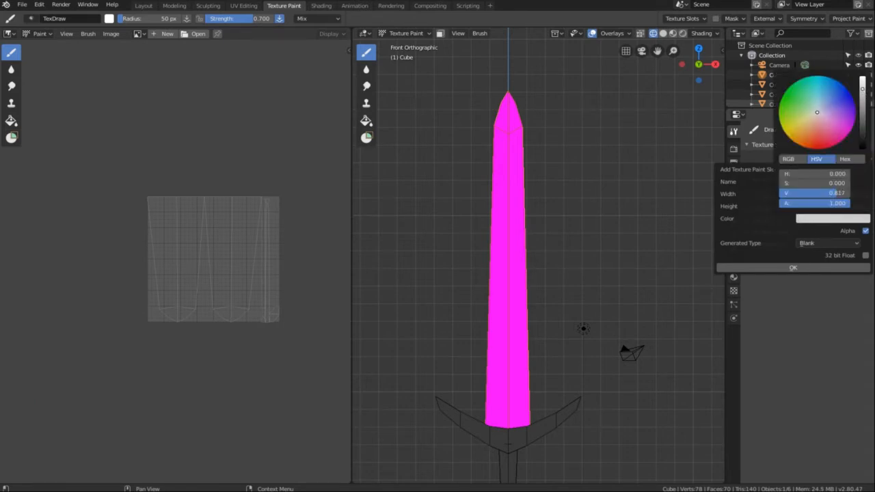
drag(837, 192, 798, 193)
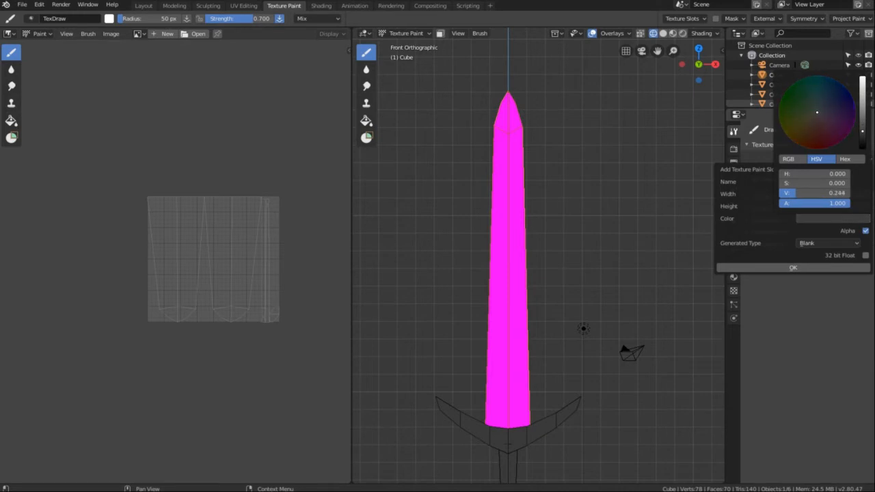
click(791, 268)
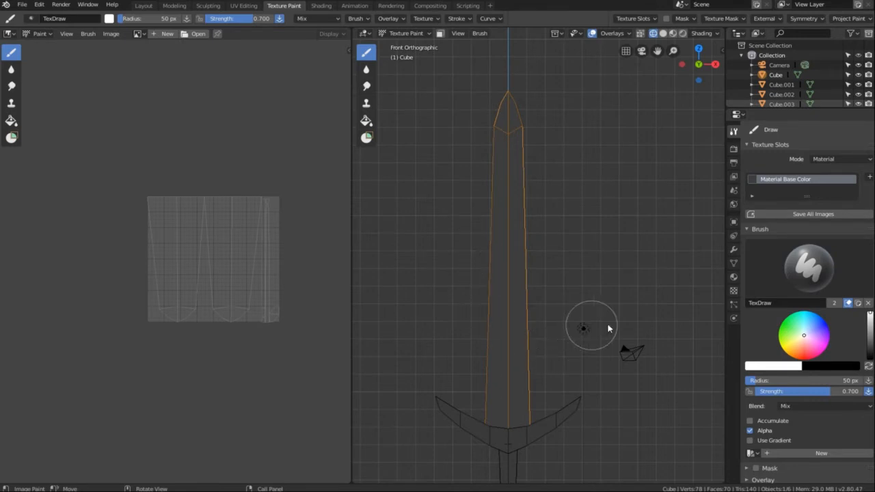
- Turn off Alpha for the TexDraw brush and enable mirrored painting on the X and Y axes
click(826, 433)
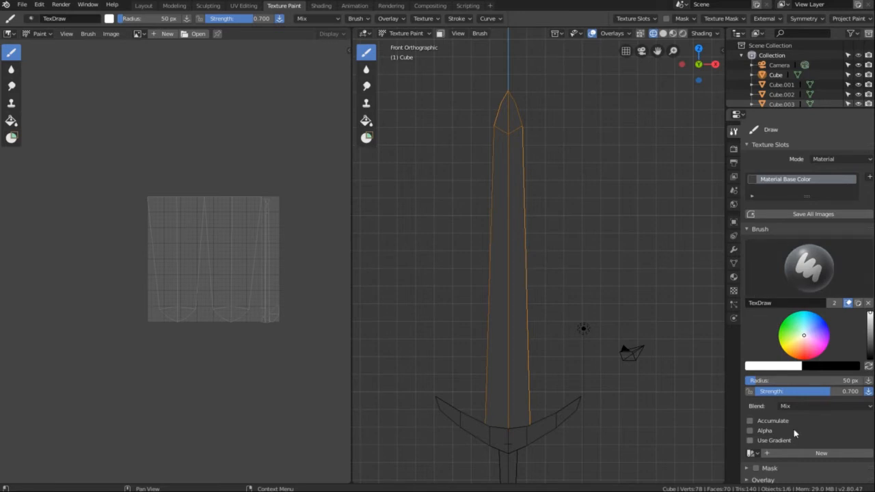
scroll(795, 433, down, 3)
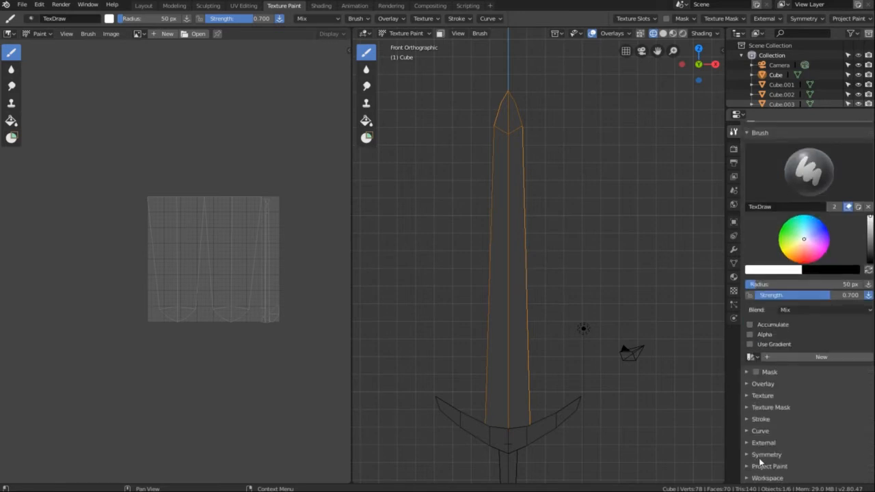
click(750, 455)
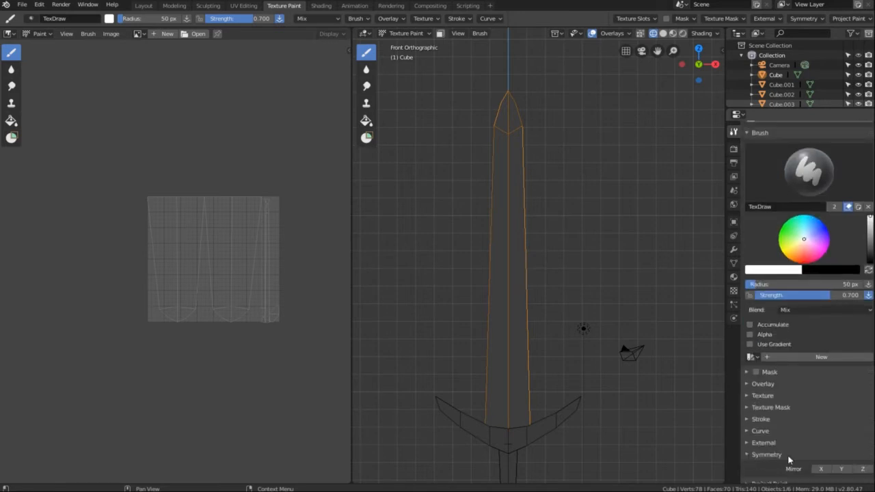
click(821, 471)
click(842, 471)
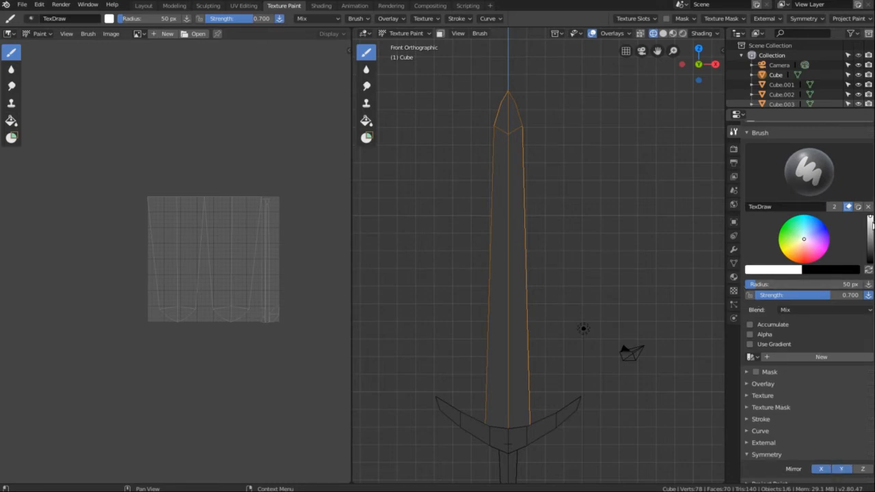
- Set the brush strength to 0.277 and radius to 73 px, and try a white stroke on the blade's tip
mouse_move(818, 297)
mouse_down()
mouse_move(747, 296)
mouse_move(786, 297)
mouse_up()
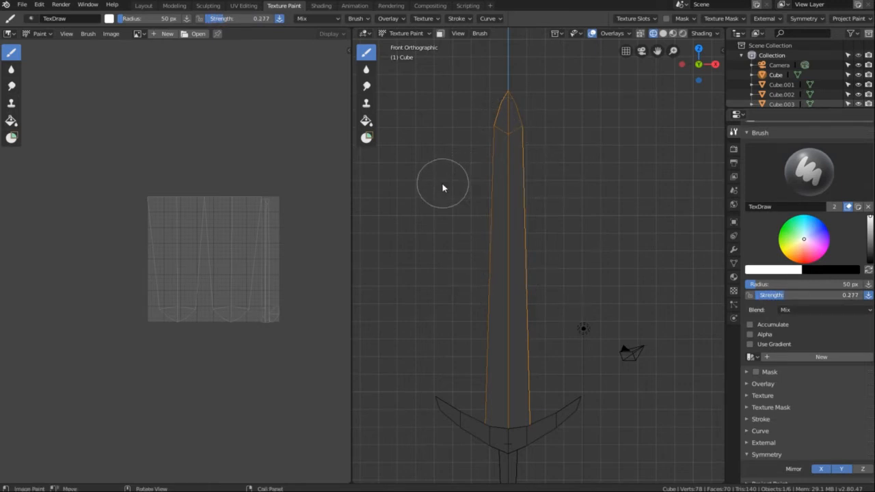
key(f)
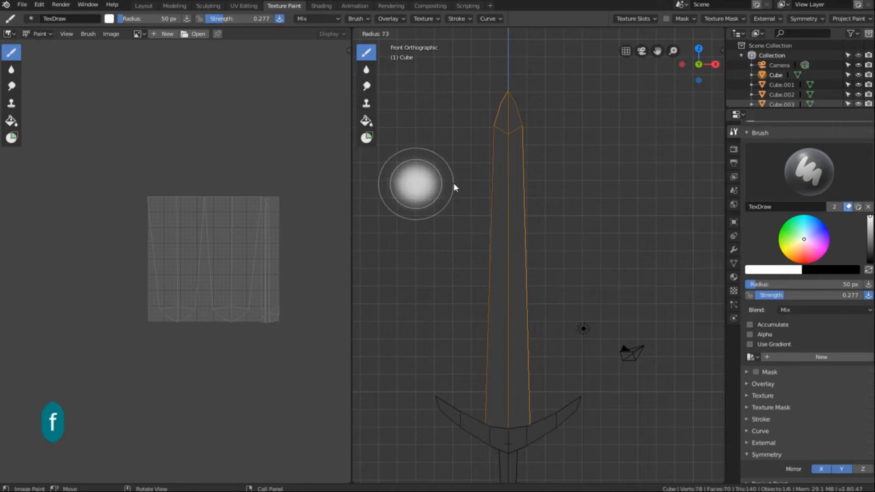
click(454, 187)
drag(510, 131, 508, 137)
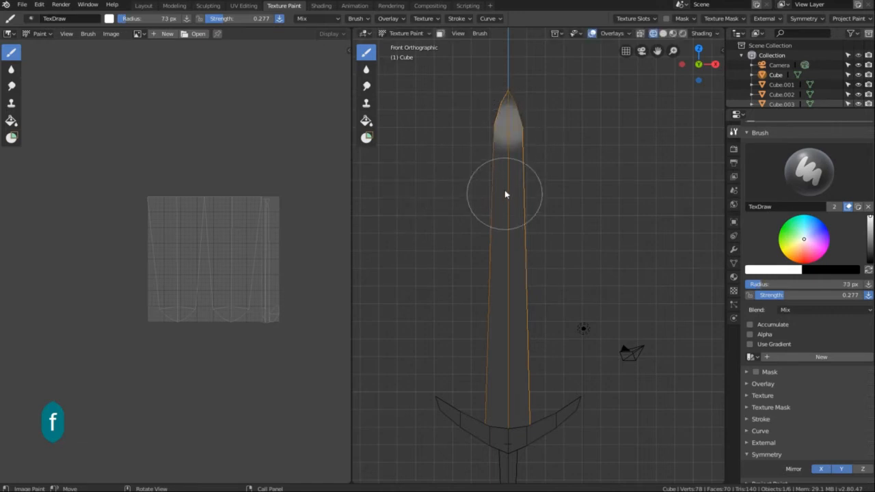
key(ctrl+z)
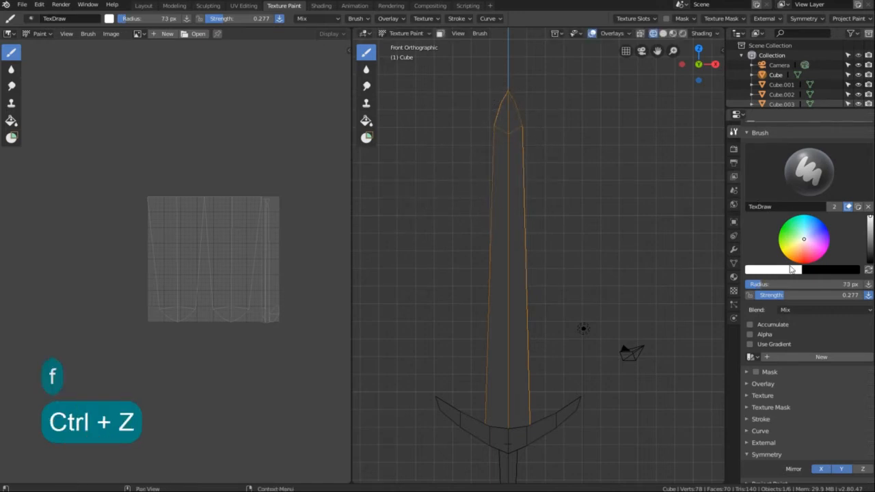
- Lower the brush strength to 0.148 and paint soft white highlights over the upper half of the blade
drag(785, 296, 770, 296)
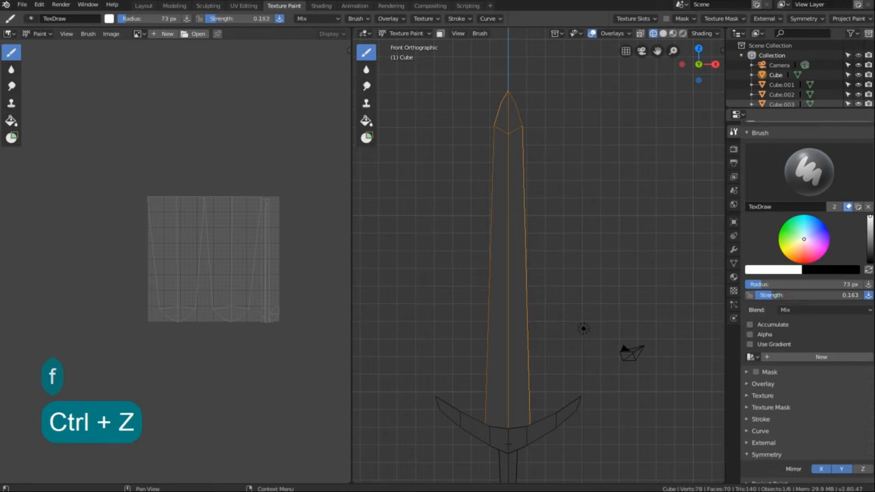
click(509, 162)
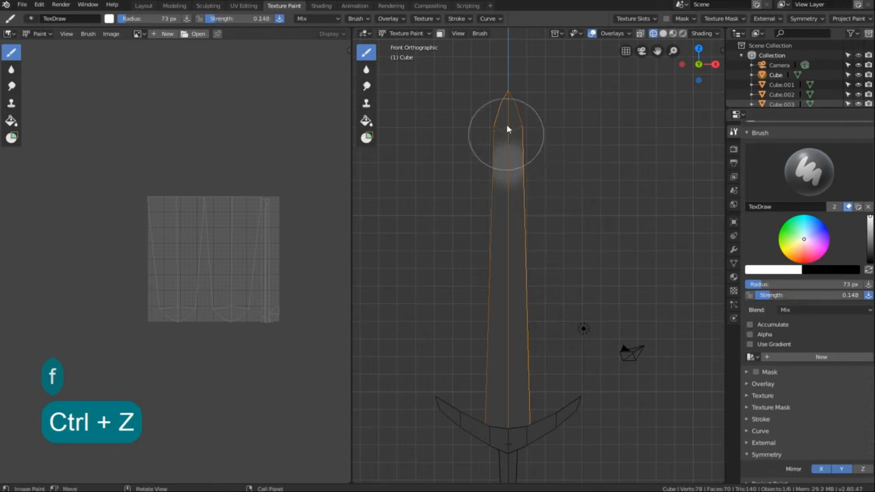
drag(504, 101, 510, 130)
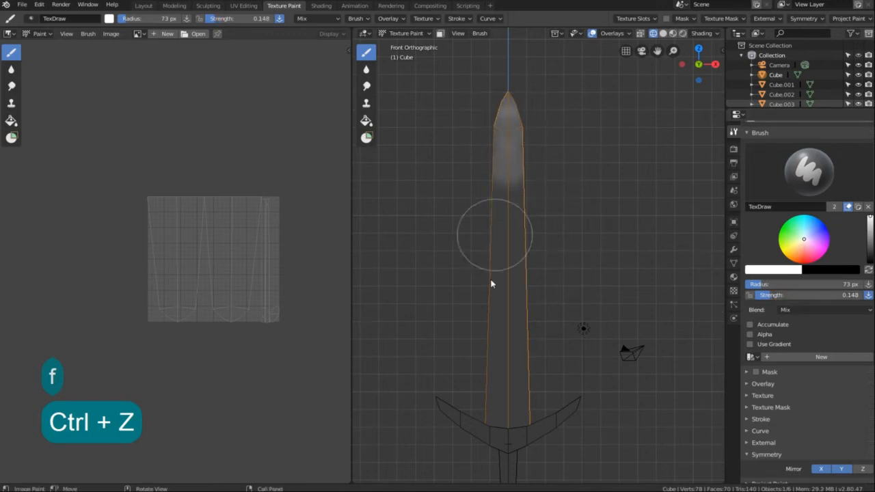
mouse_move(511, 208)
mouse_down()
mouse_move(509, 201)
mouse_move(506, 250)
mouse_up()
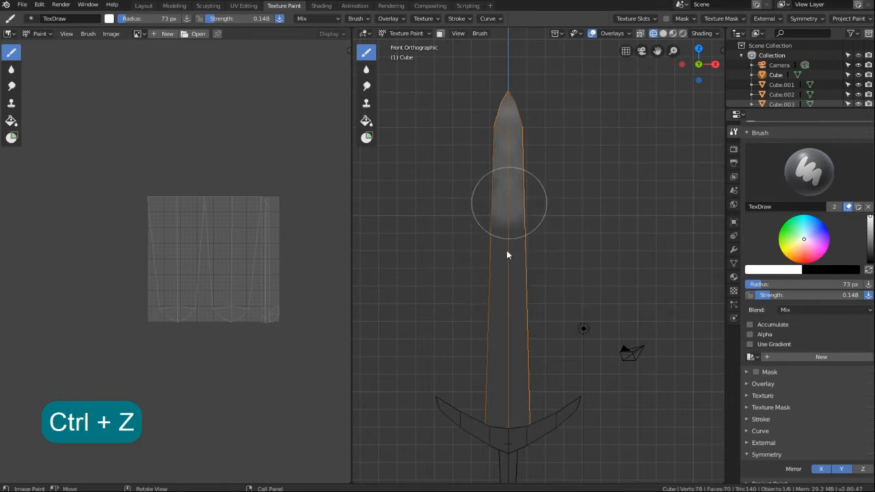
click(534, 240)
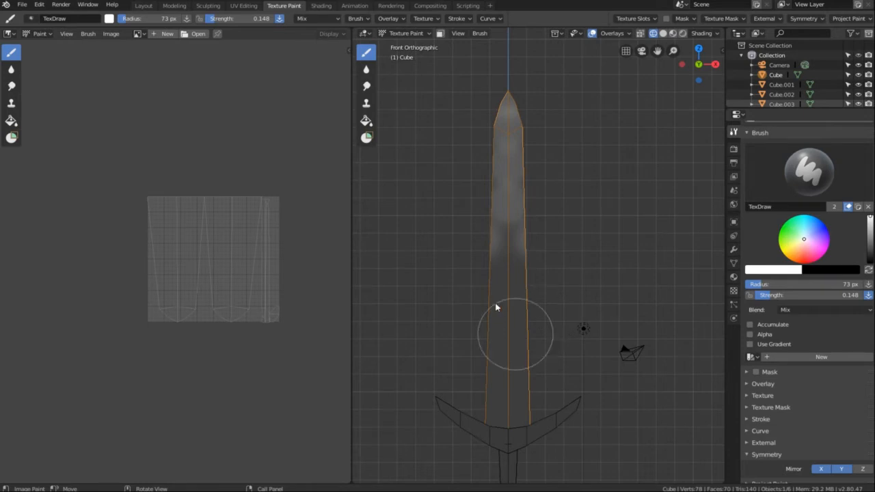
- Save the unsaved paint changes in the blade's texture image
key(alt+s)
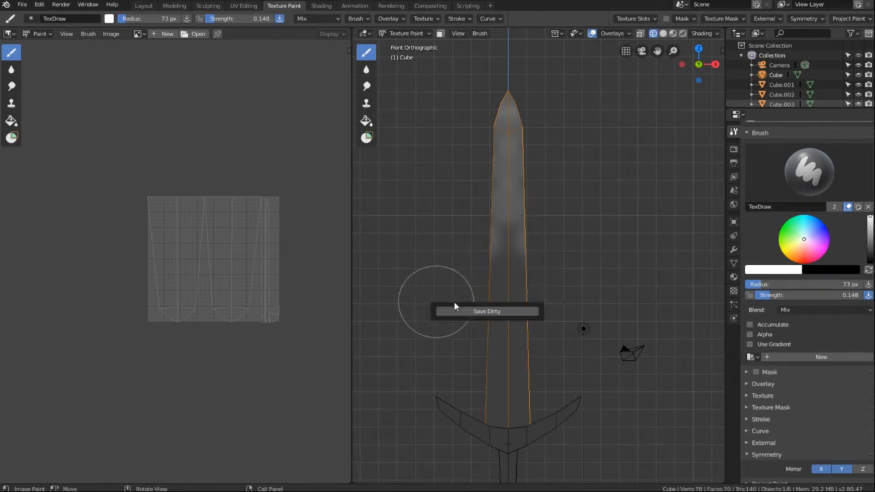
mouse_move(435, 246)
middle_down()
mouse_move(504, 264)
mouse_move(672, 256)
mouse_move(504, 255)
mouse_move(424, 245)
middle_up()
key(1)
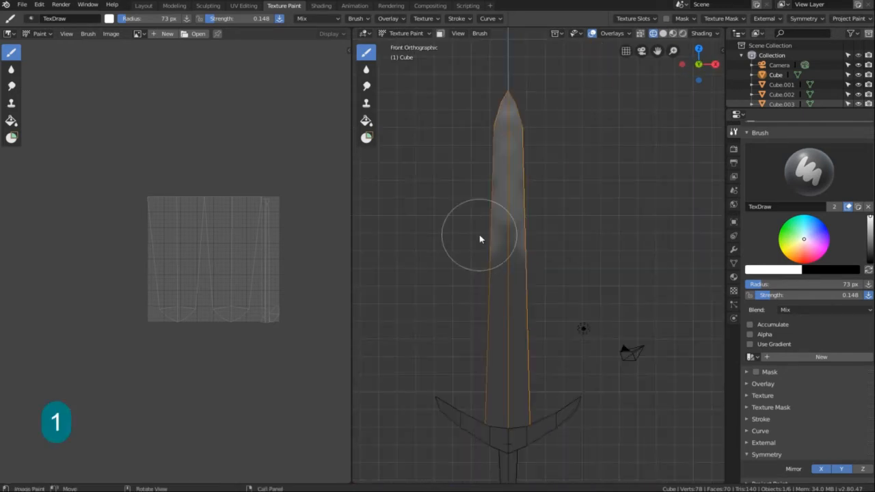
drag(479, 235, 531, 238)
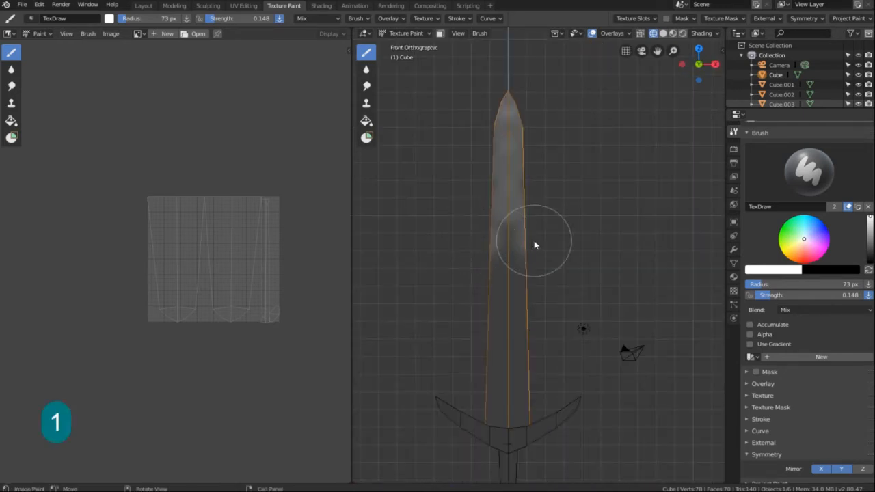
- Configure the brush with a 3 px radius, the Line stroke method and a strength of 1.000
click(844, 286)
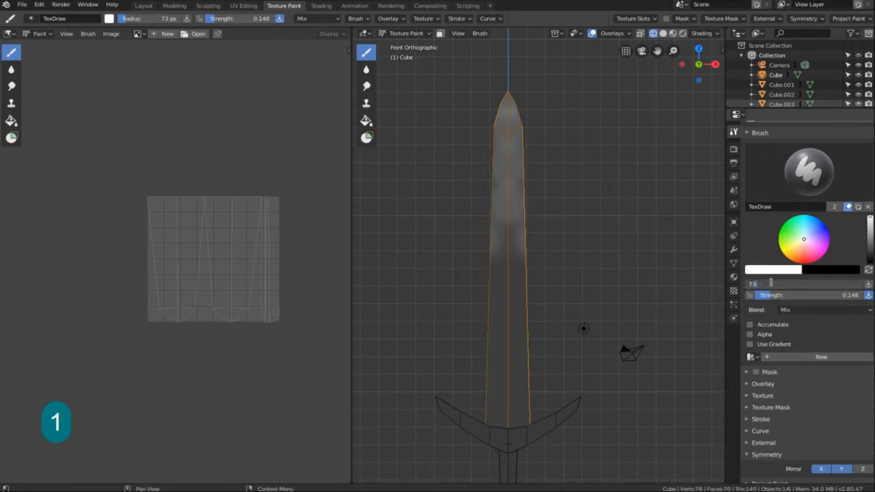
drag(771, 282, 737, 283)
text(3)
key(Return)
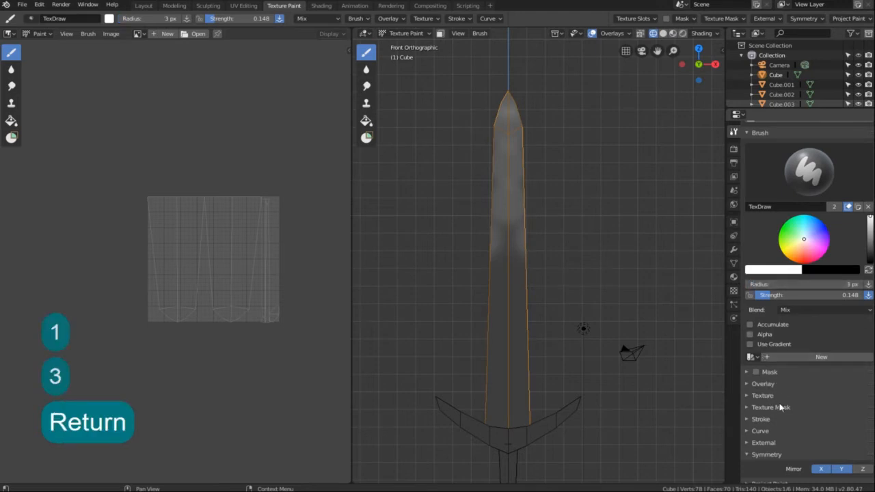
click(747, 420)
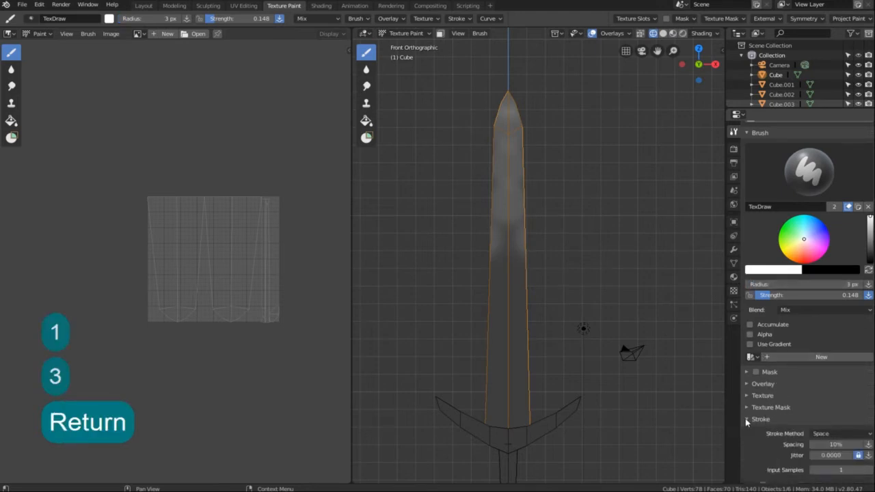
click(831, 434)
click(830, 369)
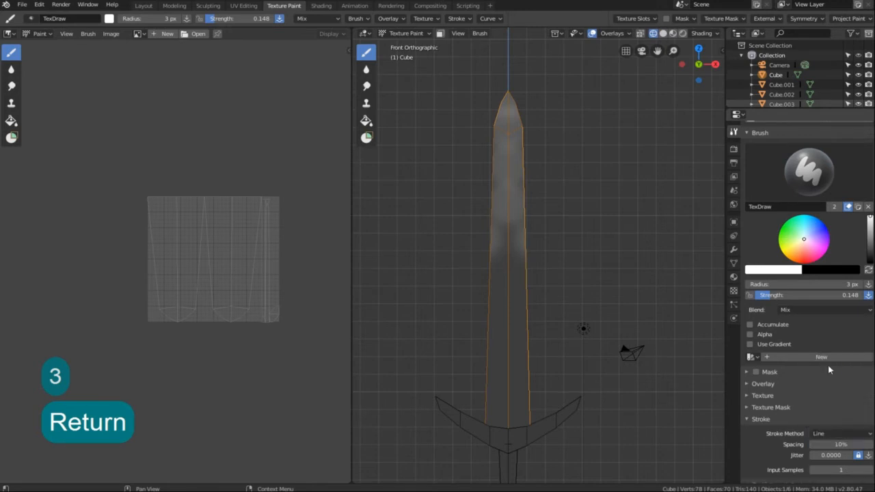
drag(786, 295, 865, 294)
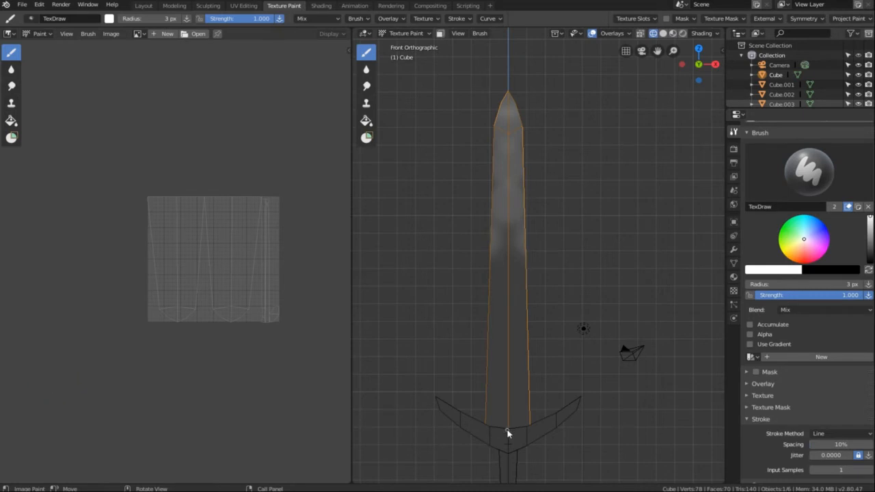
- Paint straight white lines along the blade's central ridge from guard to tip and across the base of the tip
mouse_move(507, 432)
mouse_down()
mouse_move(496, 186)
mouse_move(507, 93)
mouse_up()
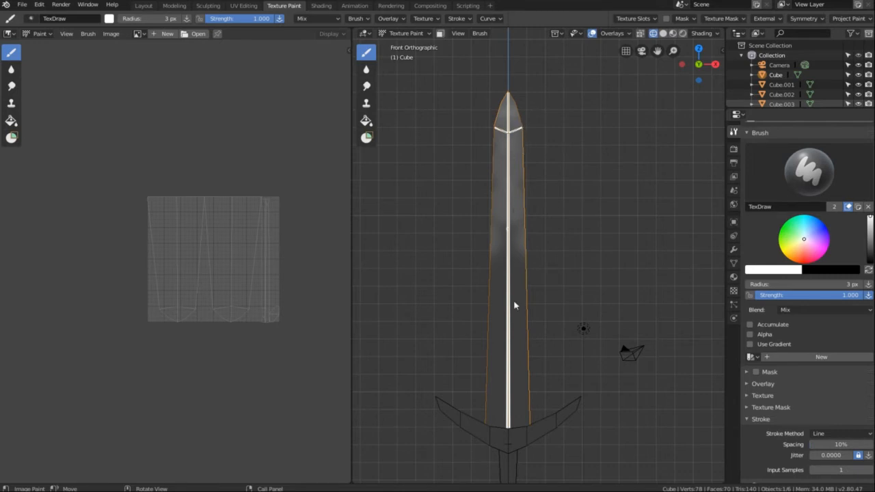
mouse_move(448, 326)
middle_down()
mouse_move(689, 311)
mouse_move(652, 323)
mouse_move(460, 330)
middle_up()
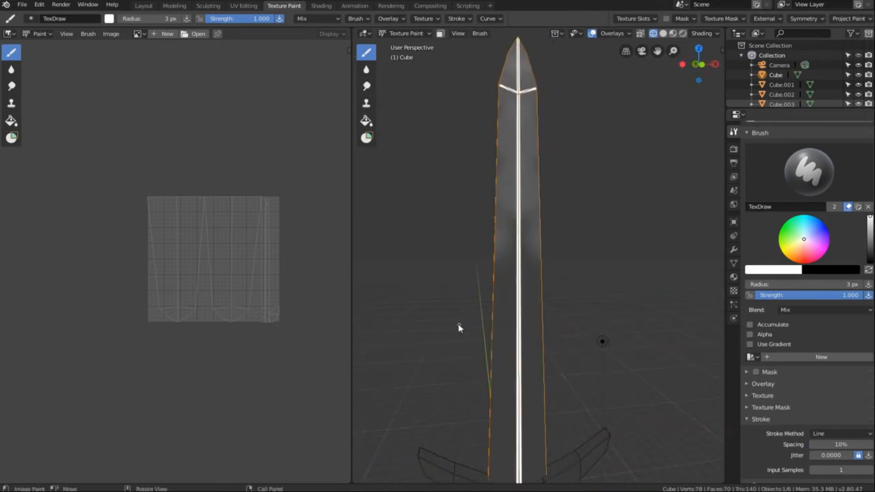
- Undo the white lines painted along the blade's ridge and across the base of the tip
scroll(459, 327, down, 2)
key(ctrl+z)
key(ctrl+z)
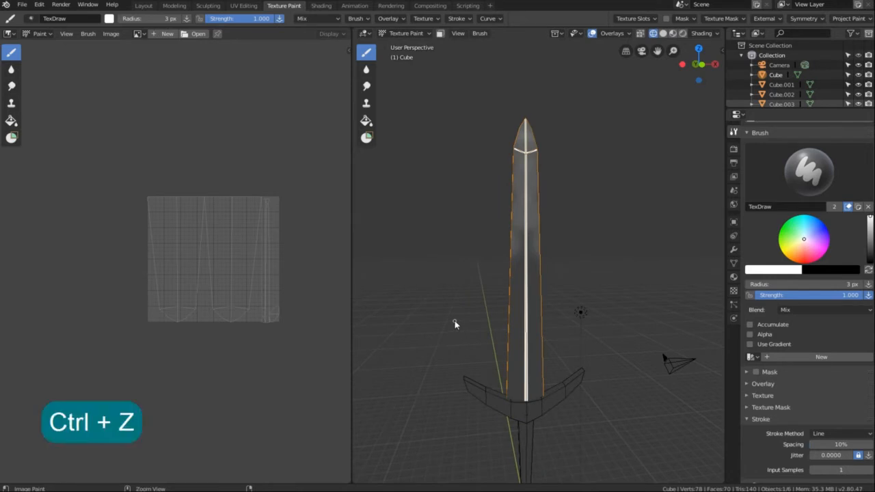
- Configure the brush with a light grey colour, 0.587 strength and a 2 px radius, and view the sword from the front
mouse_move(814, 299)
mouse_down()
mouse_move(731, 298)
mouse_move(830, 294)
mouse_up()
drag(870, 218, 870, 227)
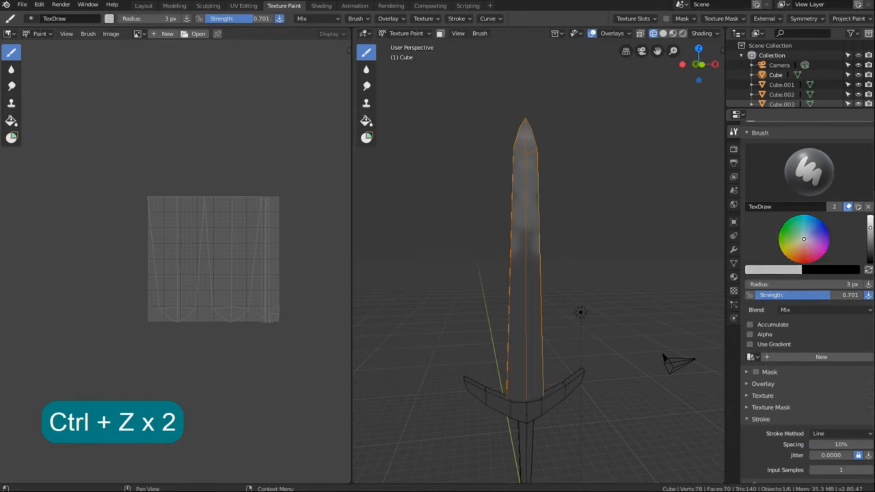
drag(799, 295, 822, 298)
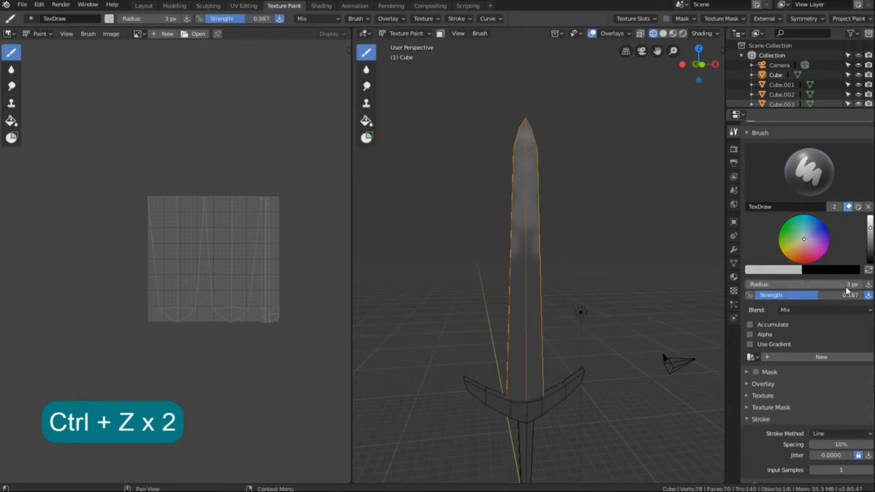
click(845, 284)
drag(801, 284, 718, 283)
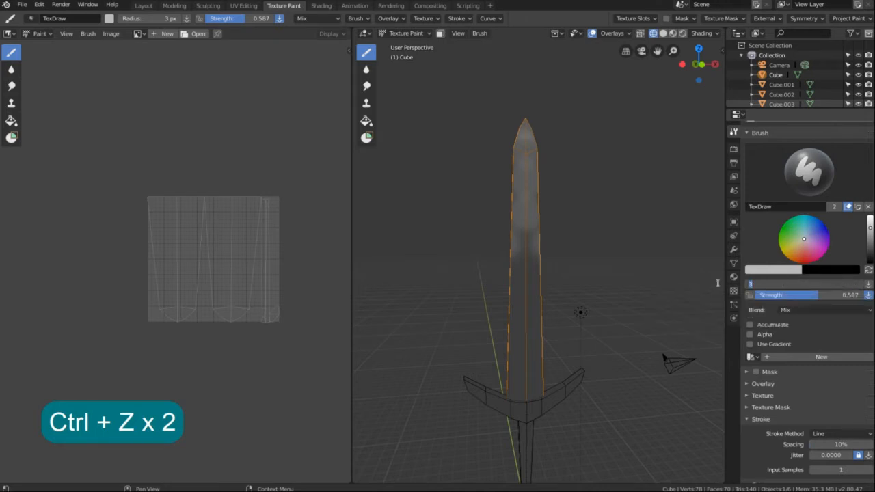
text(2)
key(Return)
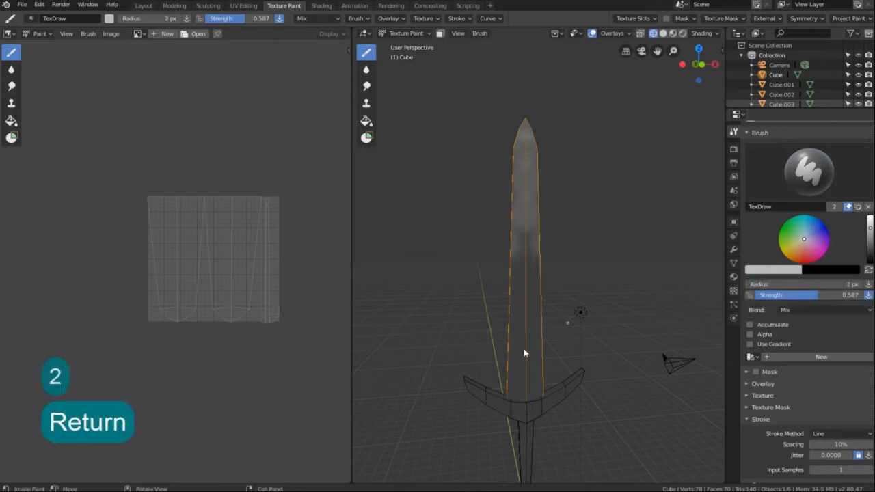
key(1)
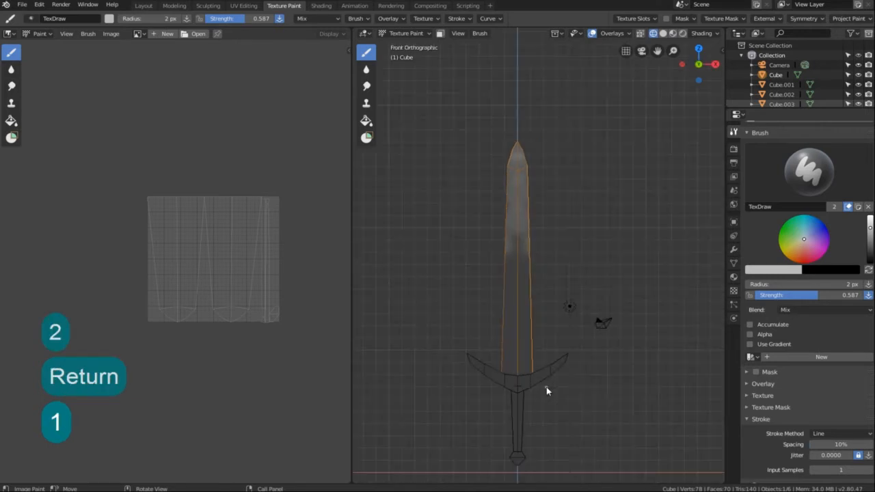
scroll(554, 369, up, 2)
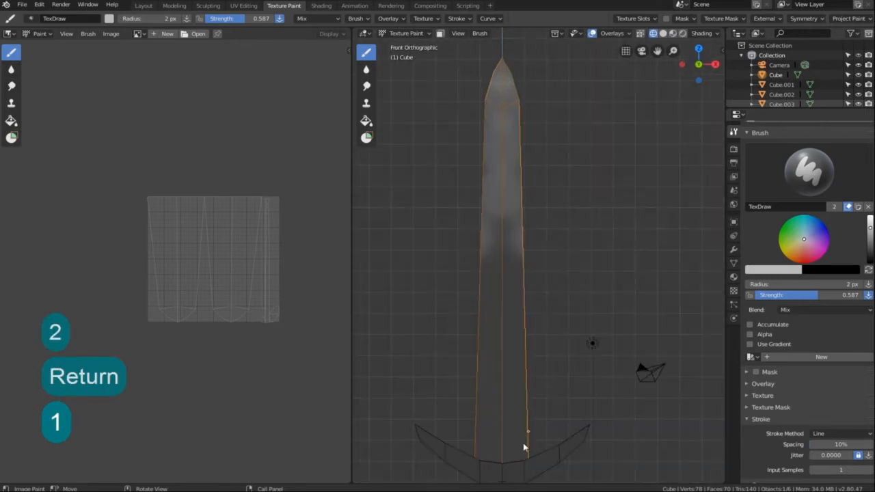
- Try painting a straight light grey line along the blade's central ridge from guard to tip
mouse_move(502, 469)
mouse_down()
mouse_move(488, 264)
mouse_move(490, 97)
mouse_move(501, 62)
mouse_move(502, 74)
mouse_up()
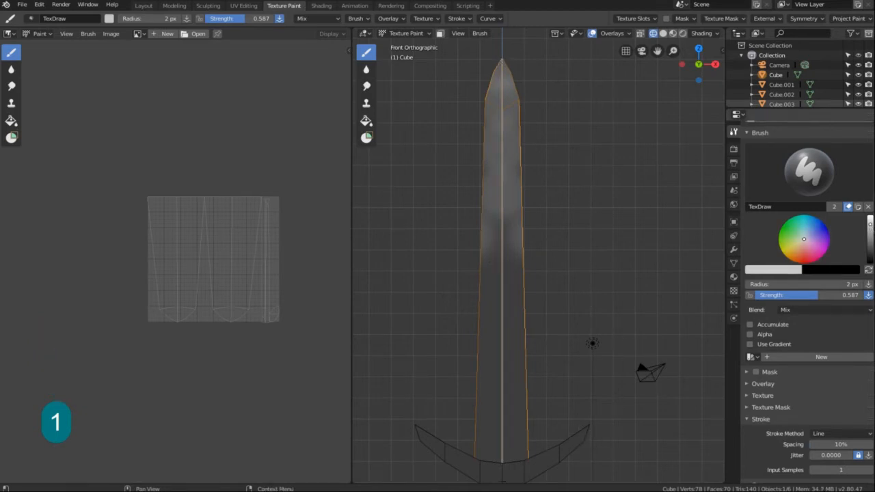
key(ctrl+z)
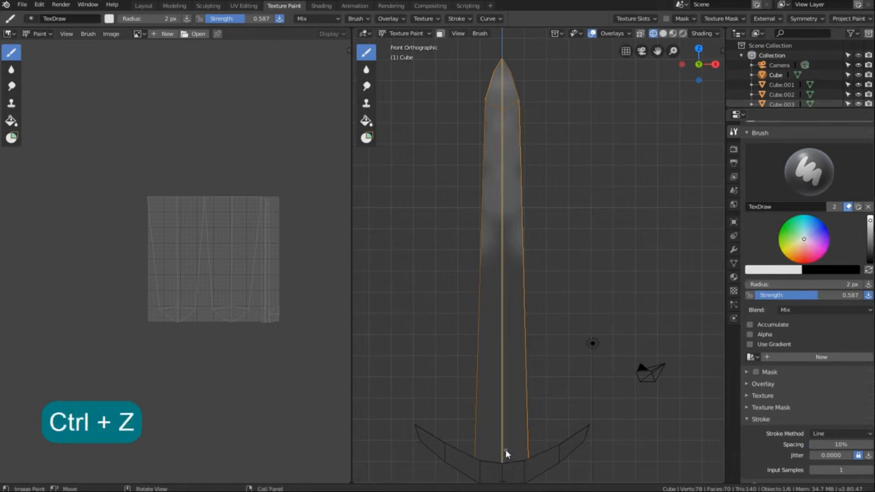
key(ctrl+z)
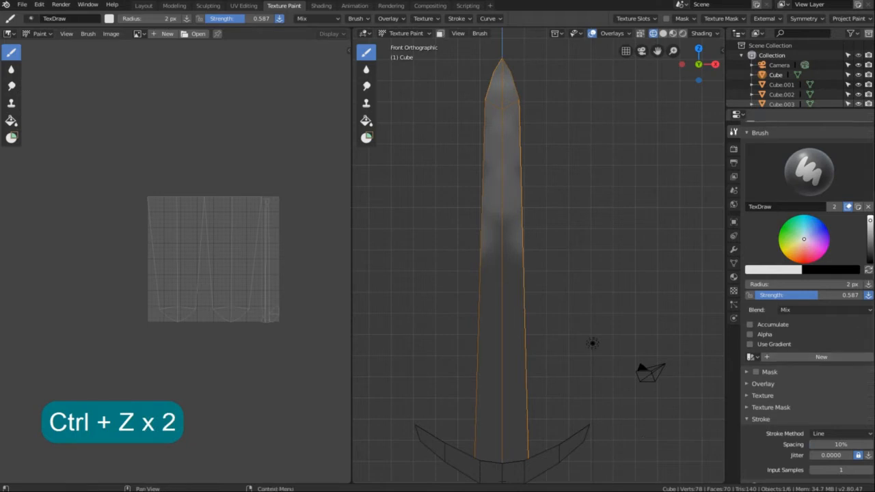
- Set the brush strength to 0.642 and paint straight lines along the blade's central ridge and across the base of the tip
drag(818, 294, 824, 294)
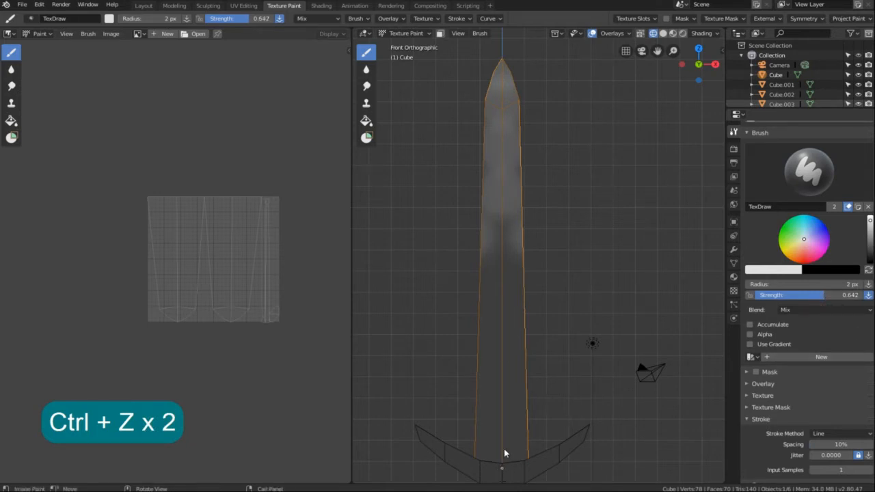
mouse_move(504, 449)
mouse_down()
mouse_move(519, 112)
mouse_move(506, 110)
mouse_up()
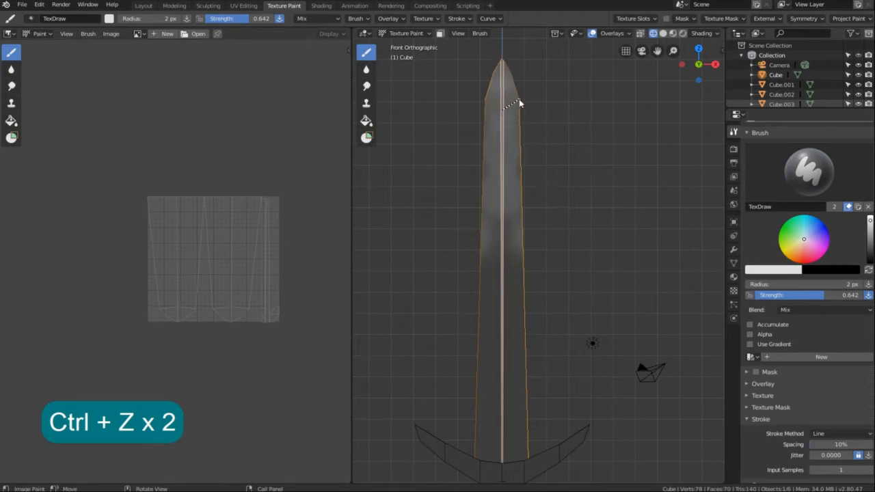
drag(519, 102, 519, 103)
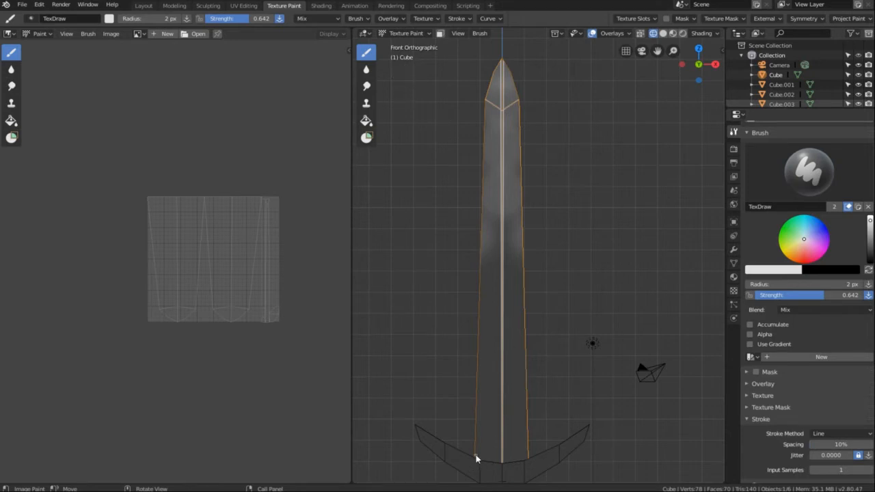
- Set the brush radius to 6 px and paint straight lines along both outer edges of the blade up to the point
click(849, 285)
drag(767, 287, 743, 287)
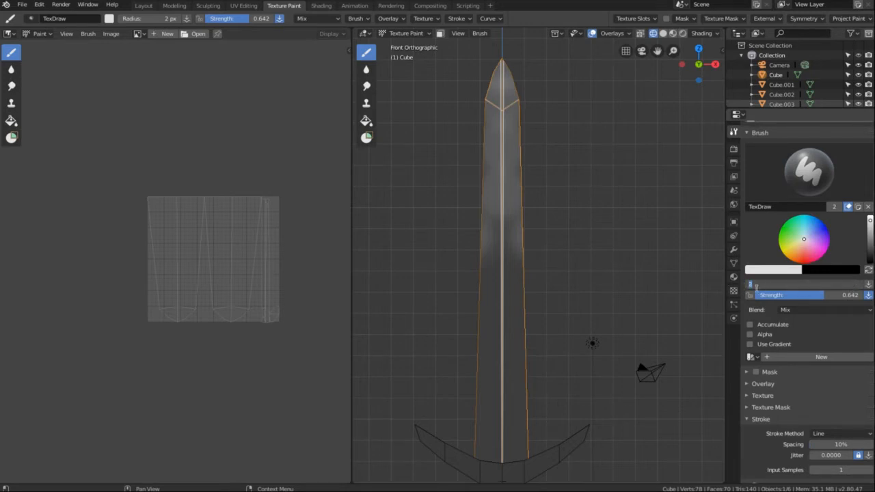
text(6)
key(Return)
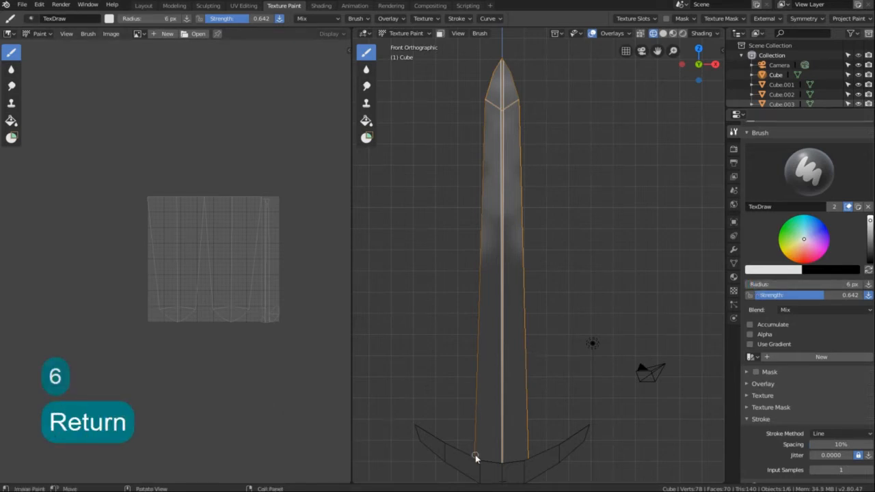
mouse_move(479, 354)
mouse_down()
mouse_move(476, 164)
mouse_move(485, 103)
mouse_up()
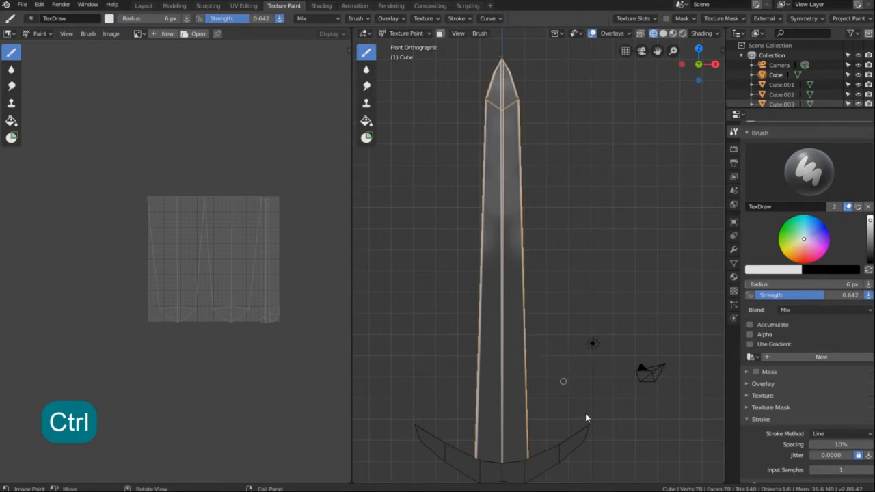
- Paint a thicker straight line over the central ridge of the tip section, from its base to the point
scroll(565, 342, up, 1)
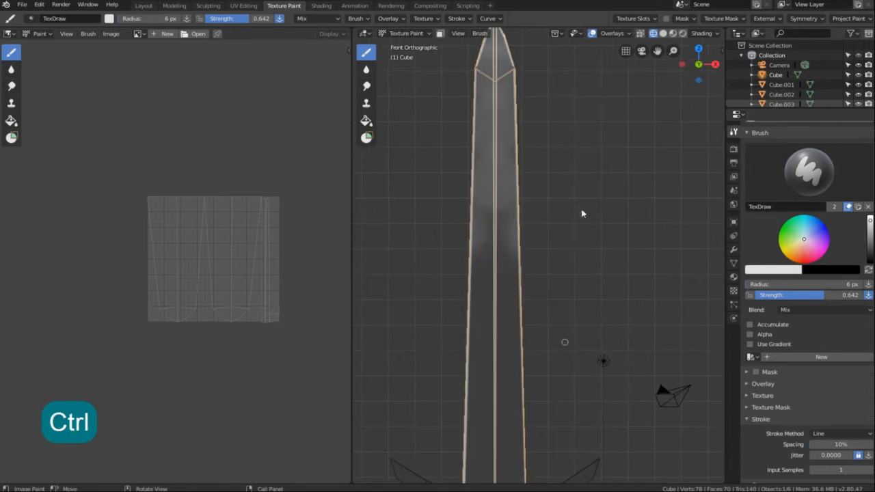
shift+middle_drag(566, 179, 555, 293)
scroll(555, 293, up, 2)
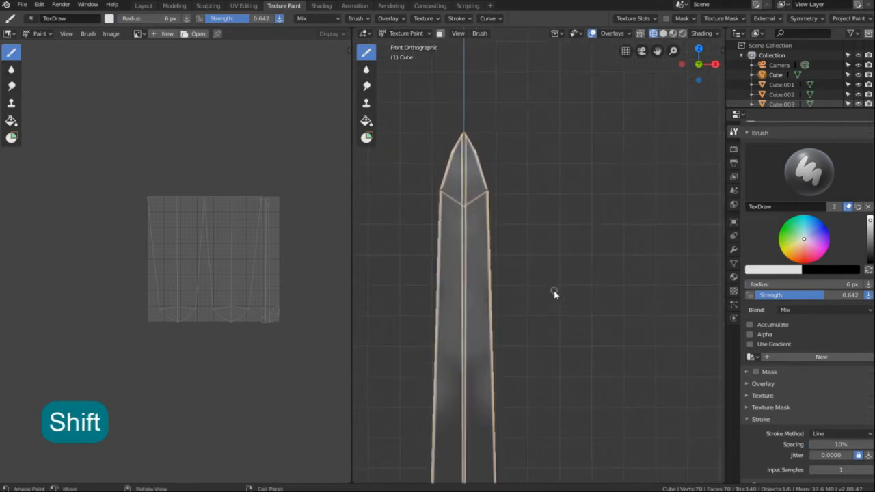
shift+middle_drag(535, 257, 608, 277)
scroll(579, 274, up, 1)
key(shift)
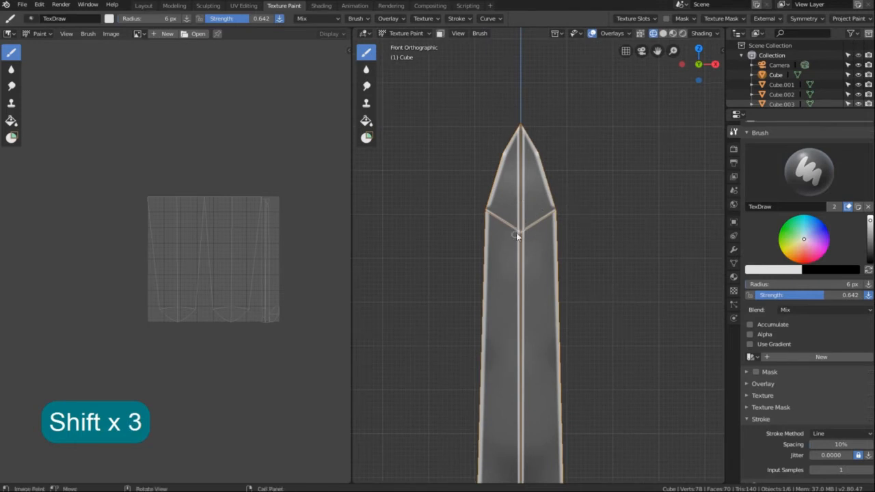
drag(521, 234, 521, 180)
drag(579, 319, 579, 315)
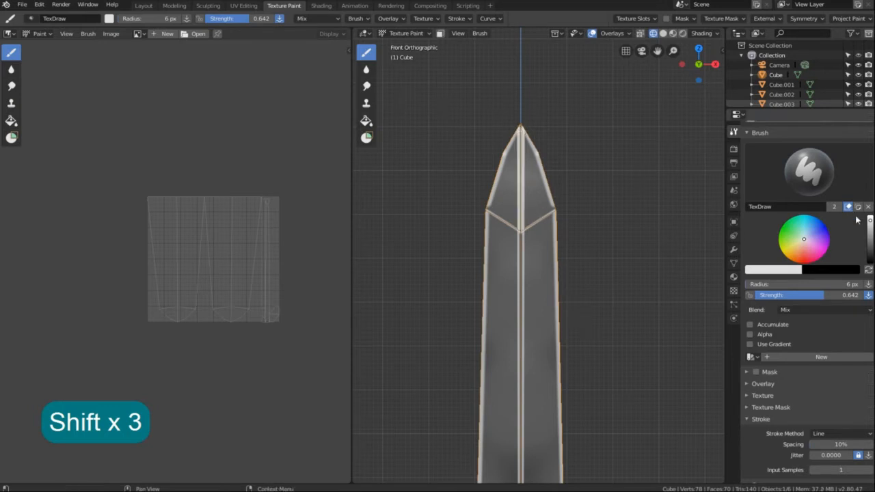
- Switch the brush to the Dots stroke method and enlarge its radius to 56 px
click(802, 273)
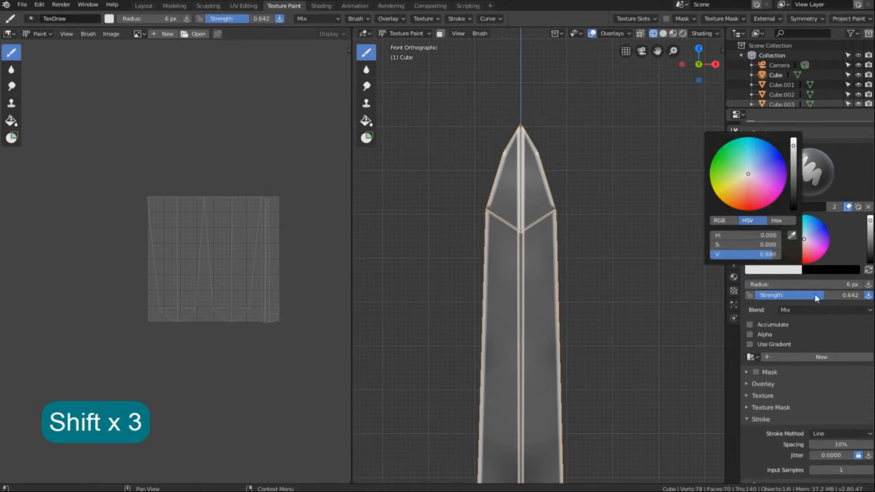
double_click(813, 295)
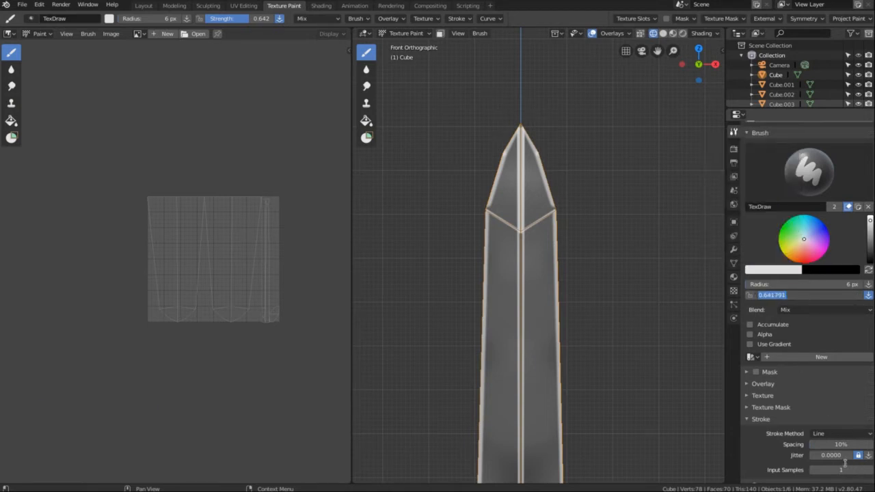
click(841, 434)
click(841, 434)
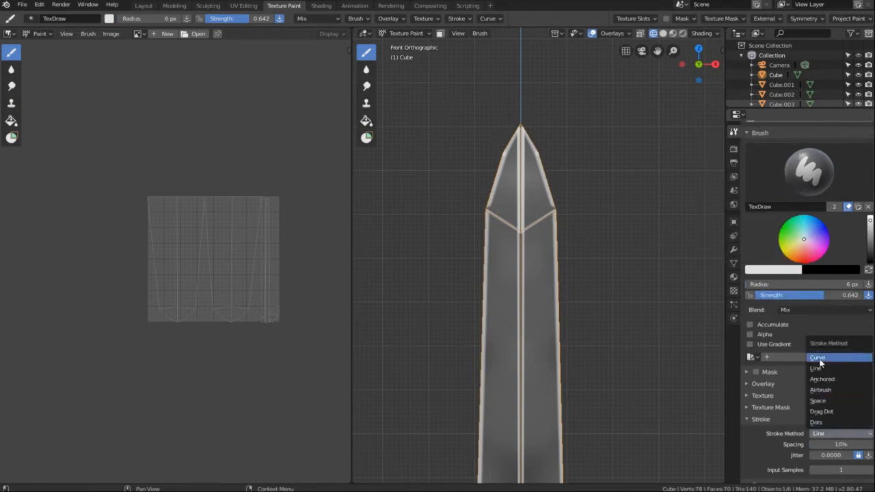
click(819, 422)
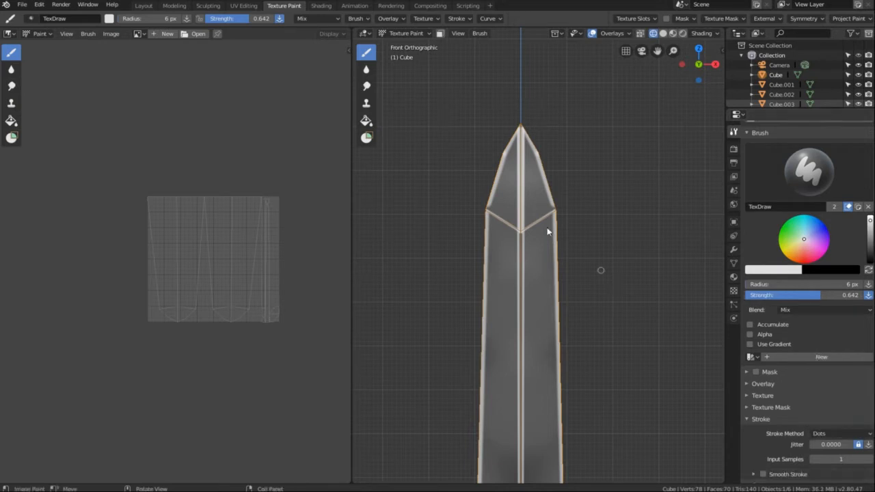
key(f)
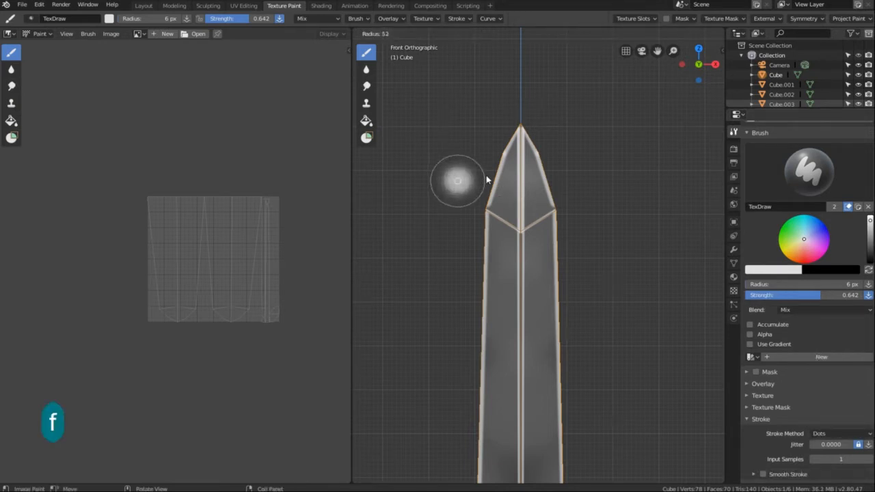
click(493, 174)
- Paint soft highlights over the tip section and the area just below it, lowering the brush strength to 0.429
drag(525, 150, 515, 167)
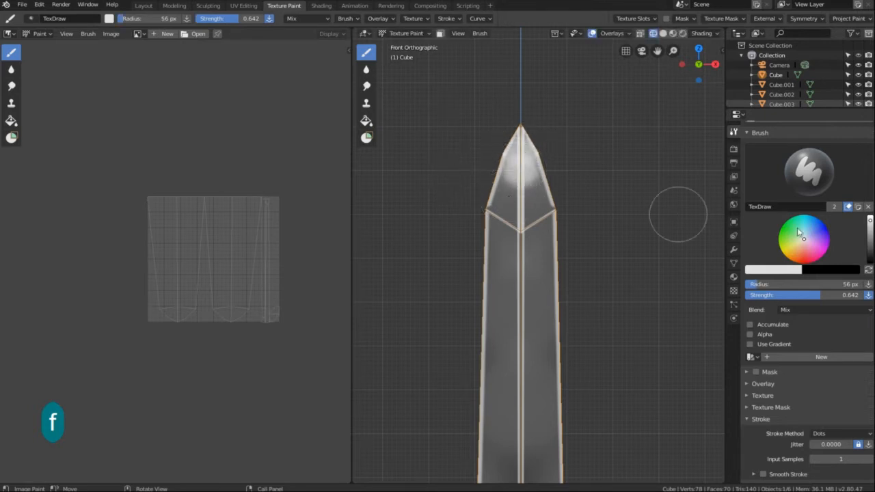
drag(818, 293, 795, 296)
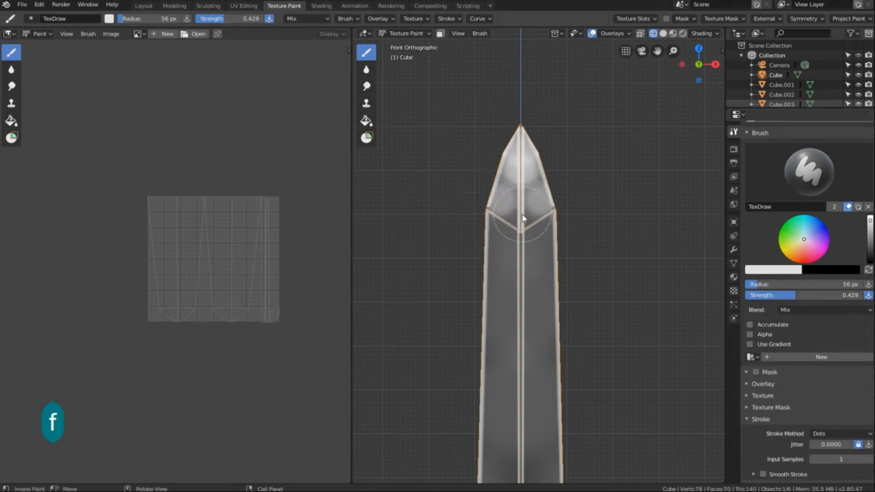
drag(515, 176, 517, 202)
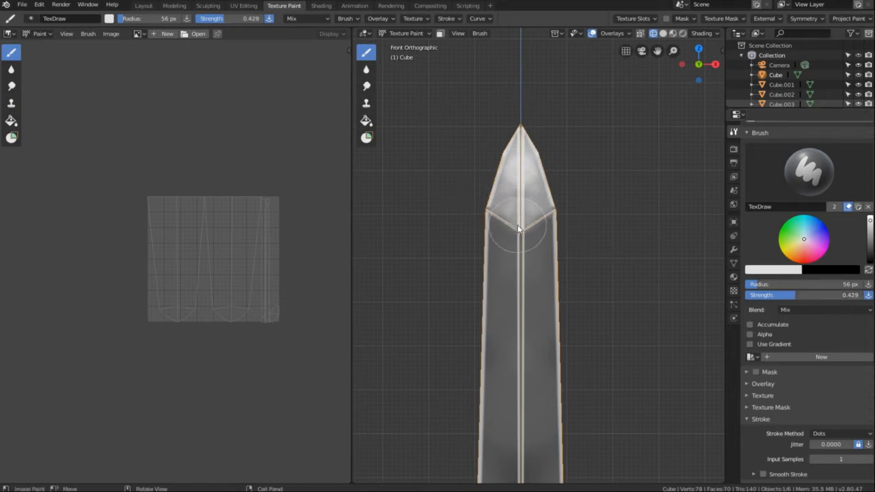
mouse_move(510, 234)
mouse_down()
mouse_move(500, 253)
mouse_move(504, 276)
mouse_move(525, 281)
mouse_move(539, 253)
mouse_up()
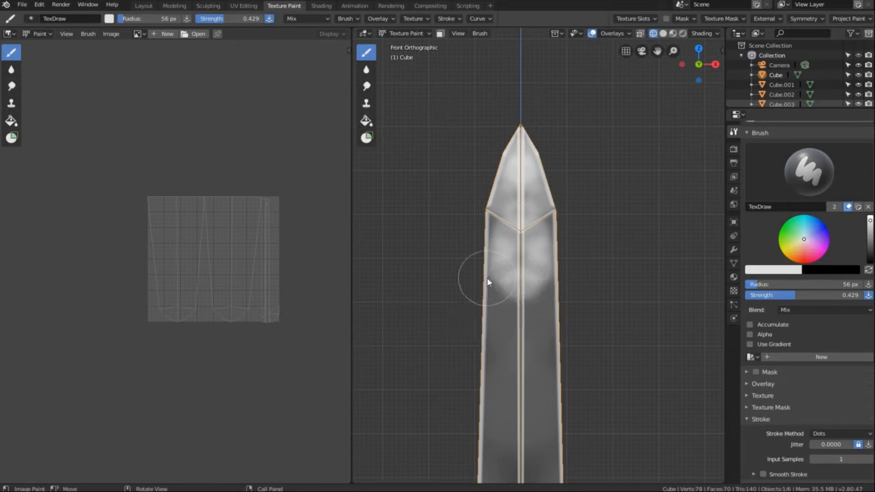
- Set the brush to a 109 px radius and 0.311 strength, and paint fainter highlights further down the blade
scroll(595, 358, down, 2)
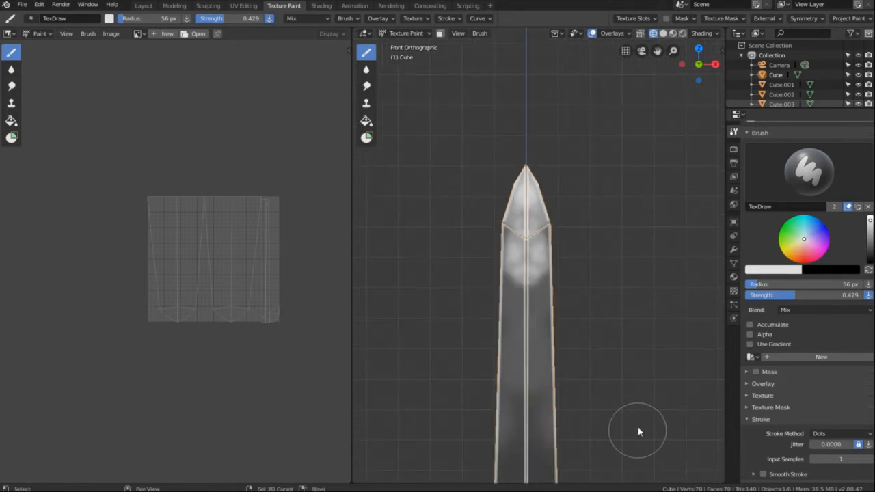
shift+middle_drag(639, 428, 638, 337)
key(shift)
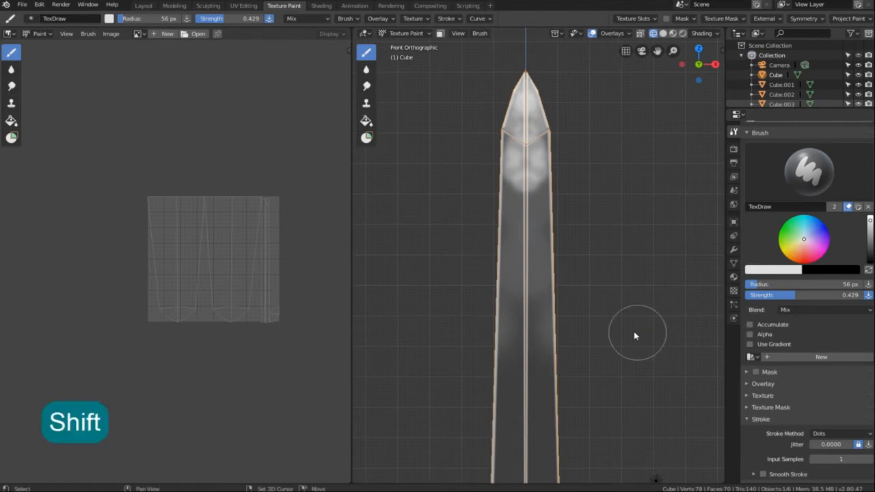
key(shift+f)
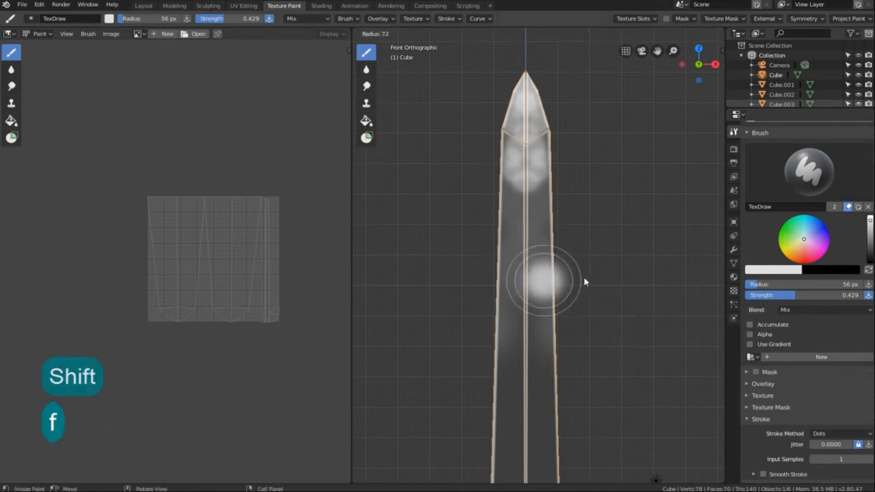
click(599, 279)
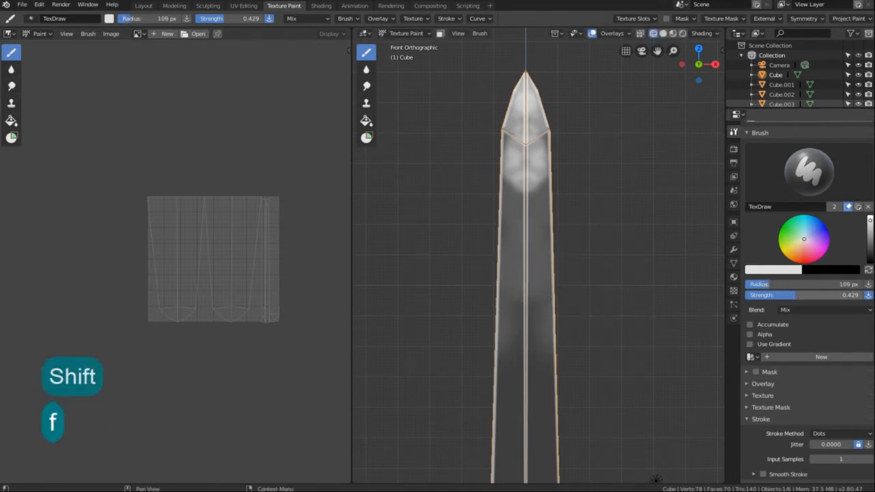
drag(796, 295, 781, 295)
mouse_move(538, 228)
mouse_down()
mouse_move(530, 214)
mouse_move(524, 222)
mouse_up()
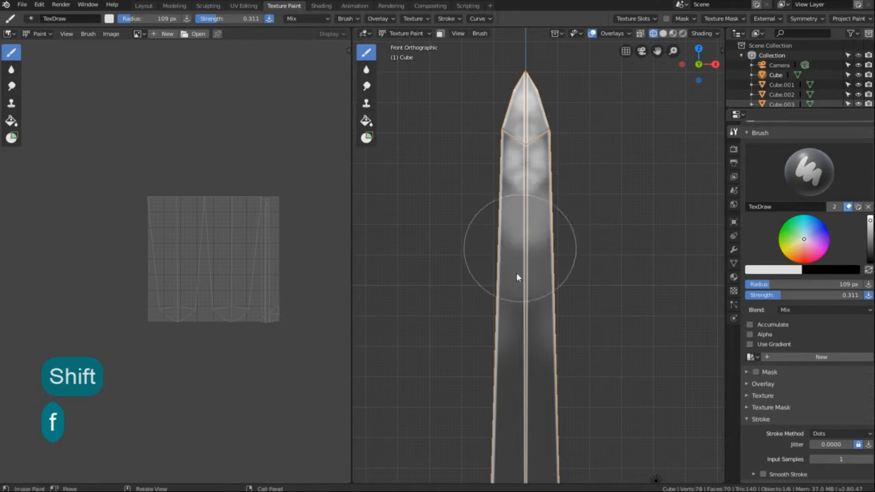
mouse_move(517, 277)
mouse_down()
mouse_move(517, 387)
mouse_move(557, 359)
mouse_move(523, 332)
mouse_move(524, 342)
mouse_up()
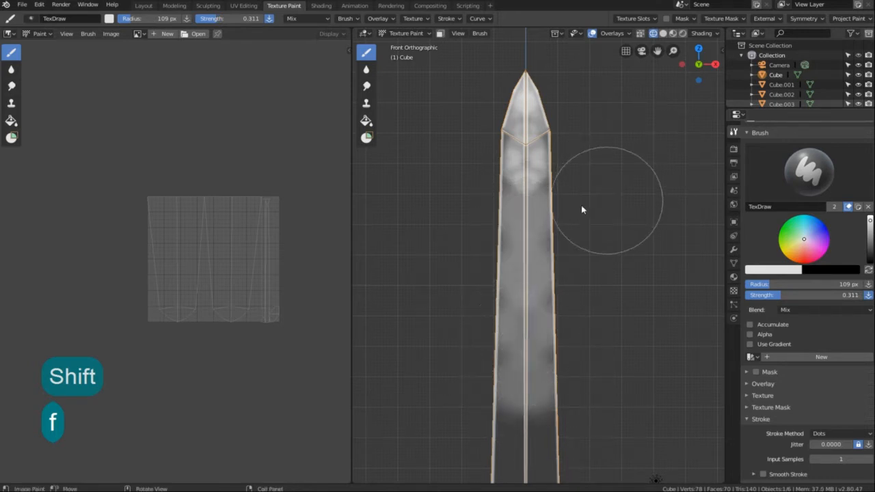
- Switch to the Smear brush with a 21 px radius and 0.797 strength
click(365, 87)
key(f)
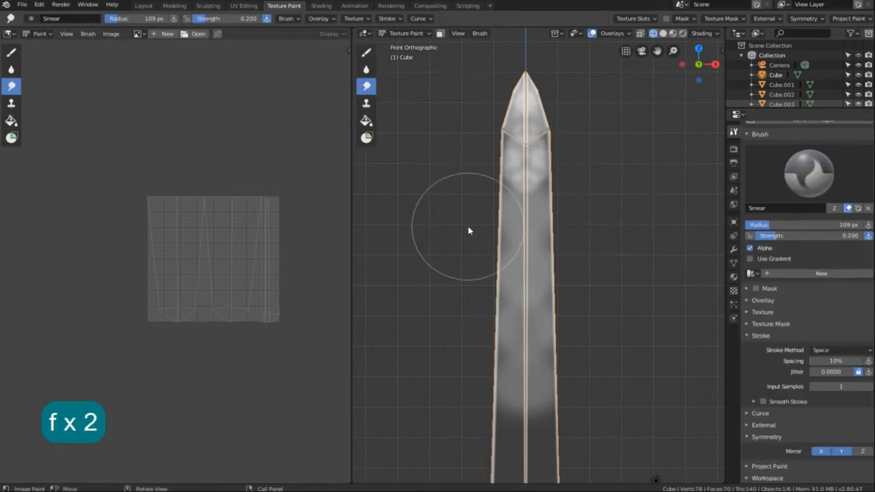
click(417, 231)
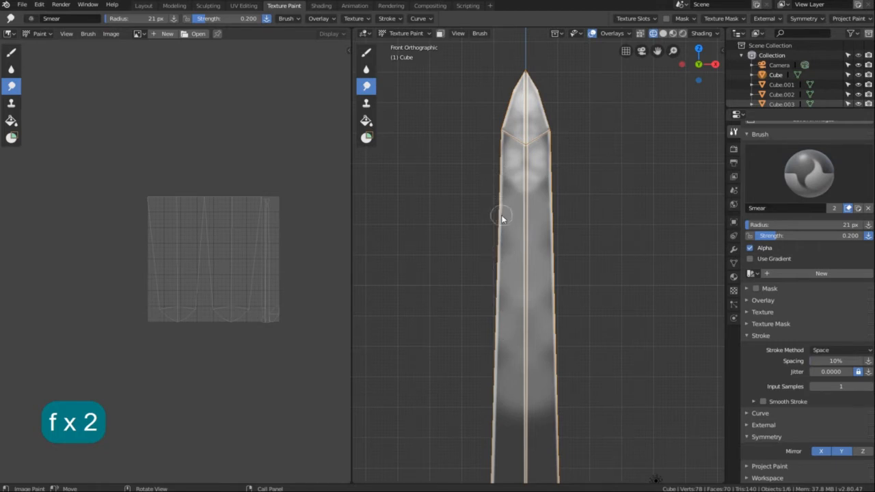
drag(778, 237, 844, 237)
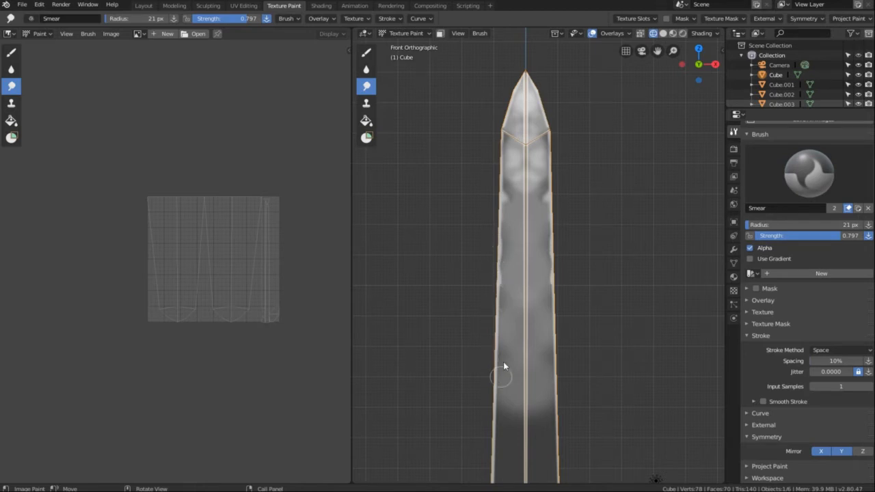
- Smear the light lines along the blade's outer edges and central ridge down toward the guard, blending them into the grey
drag(498, 371, 492, 462)
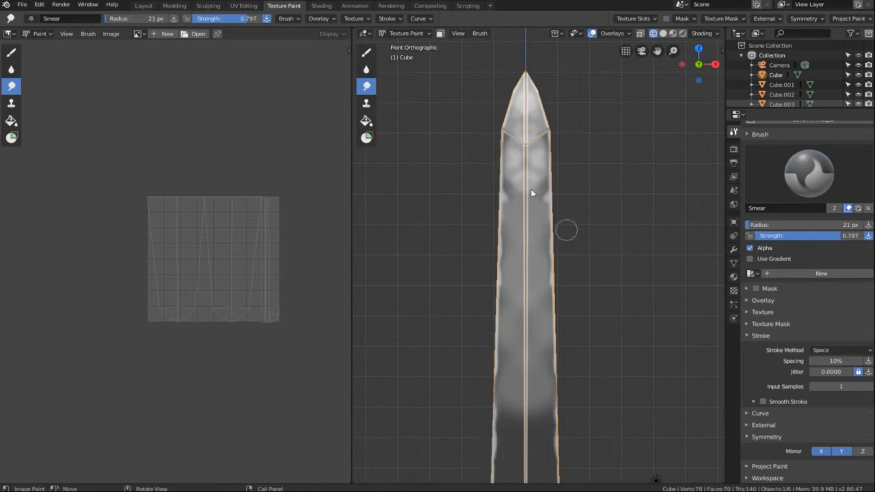
drag(526, 172, 525, 372)
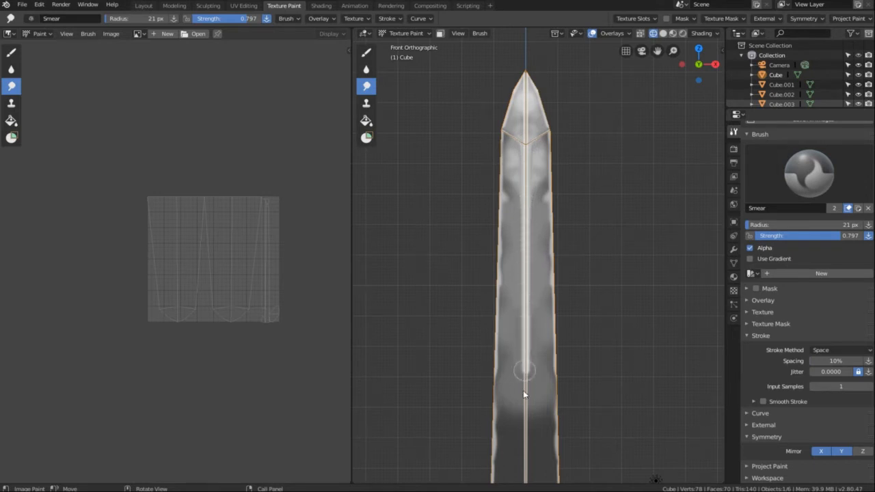
drag(534, 405, 537, 416)
shift+middle_drag(537, 416, 541, 150)
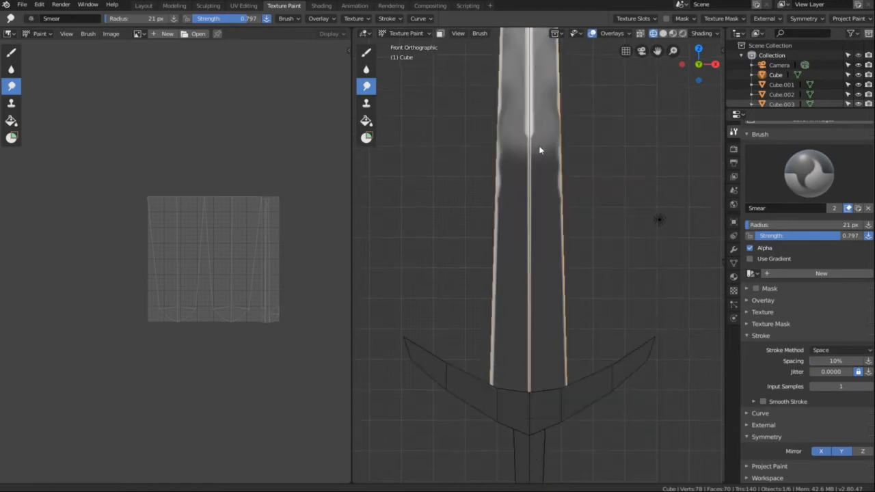
mouse_move(536, 137)
shift+mouse_down()
mouse_move(535, 393)
mouse_move(631, 272)
shift+mouse_up()
- Smear the light lines around the tip section, including the V-shaped edge at its base
scroll(632, 272, down, 1)
scroll(632, 272, down, 2)
shift+middle_drag(647, 163, 621, 330)
scroll(609, 298, up, 2)
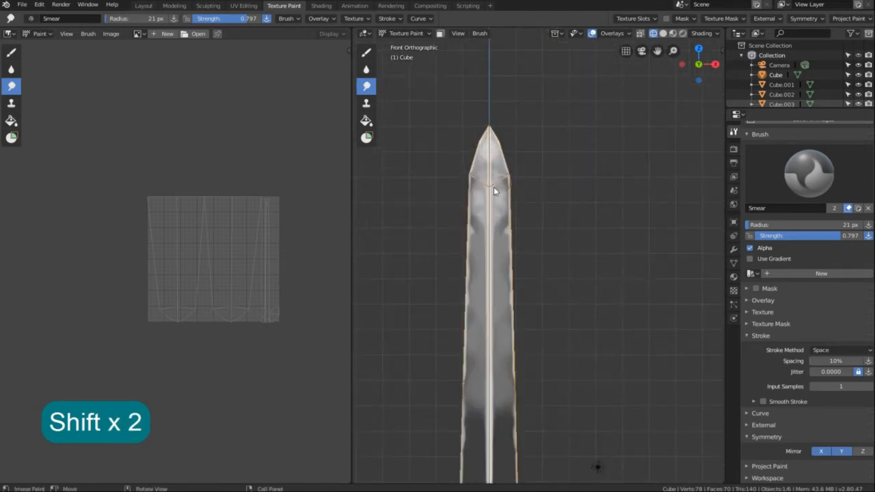
mouse_move(504, 179)
mouse_down()
mouse_move(518, 172)
mouse_move(497, 186)
mouse_move(512, 178)
mouse_up()
scroll(592, 266, down, 1)
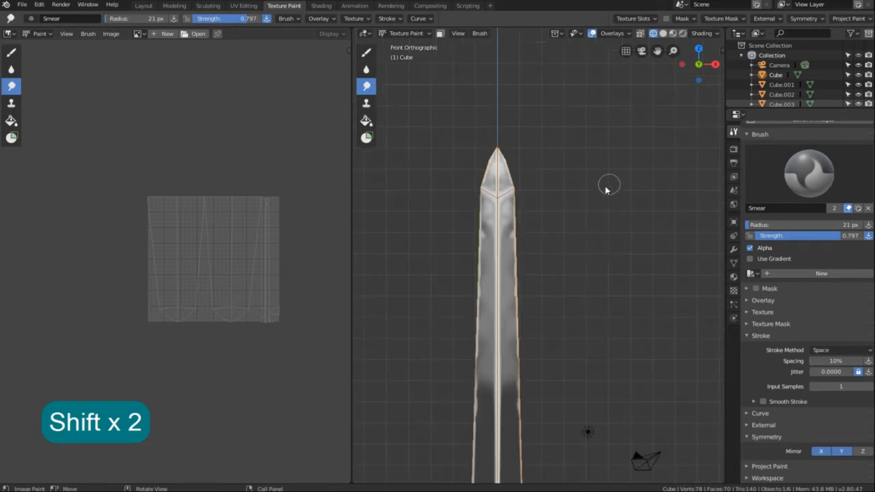
scroll(607, 189, up, 1)
shift+middle_drag(587, 273, 586, 266)
scroll(586, 270, up, 4)
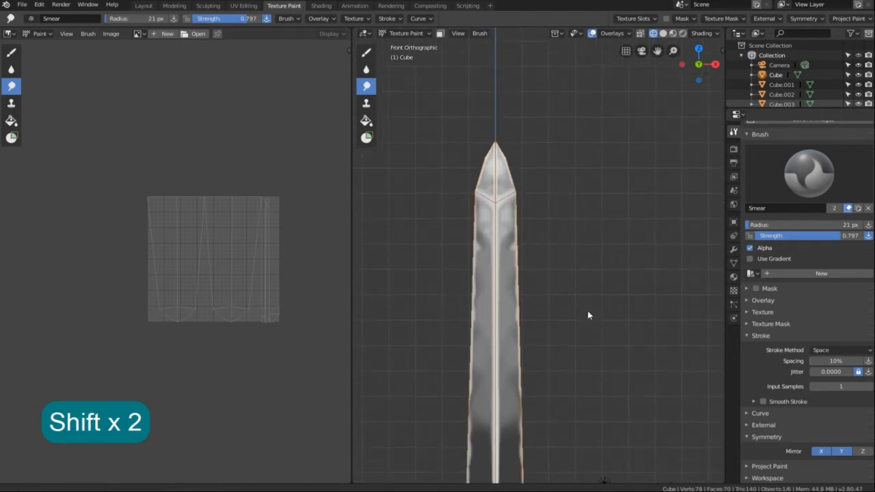
shift+middle_drag(567, 182, 612, 267)
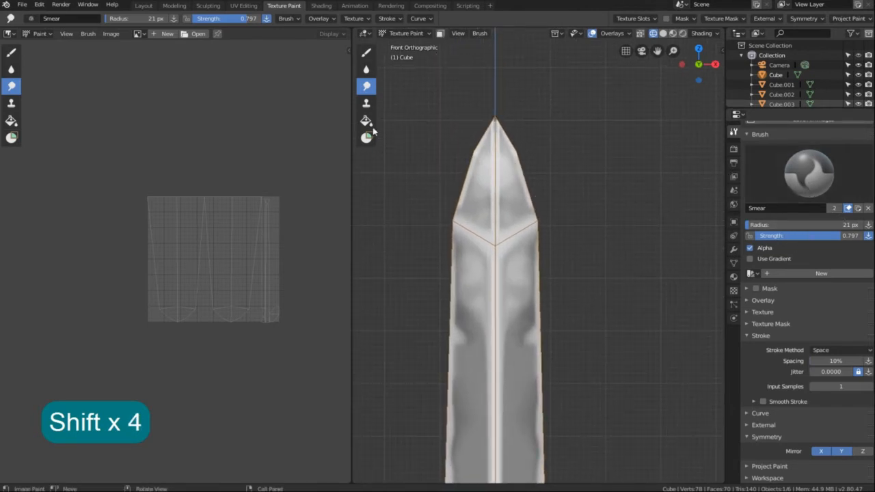
- Brighten the point of the blade using the Draw brush with a 48 px radius
click(366, 52)
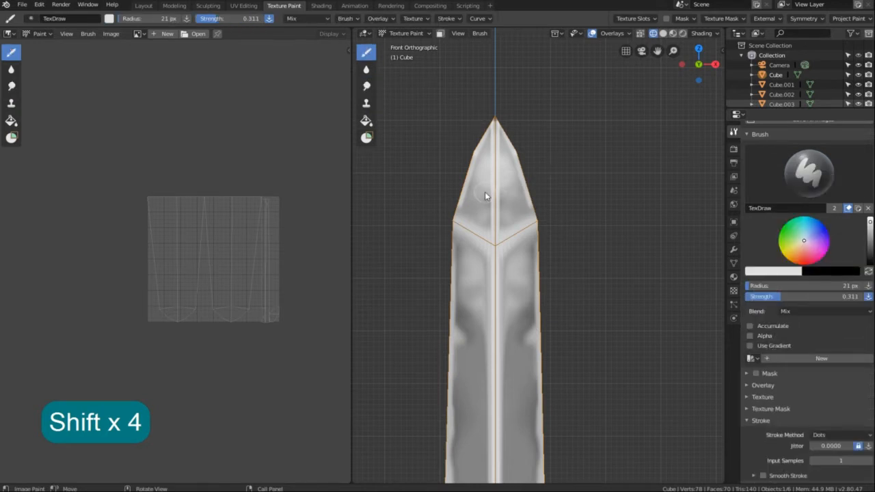
key(f)
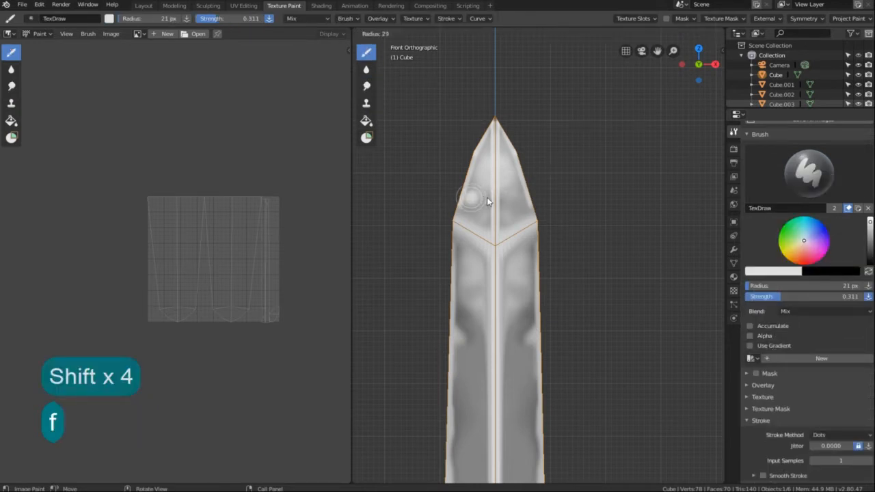
click(496, 196)
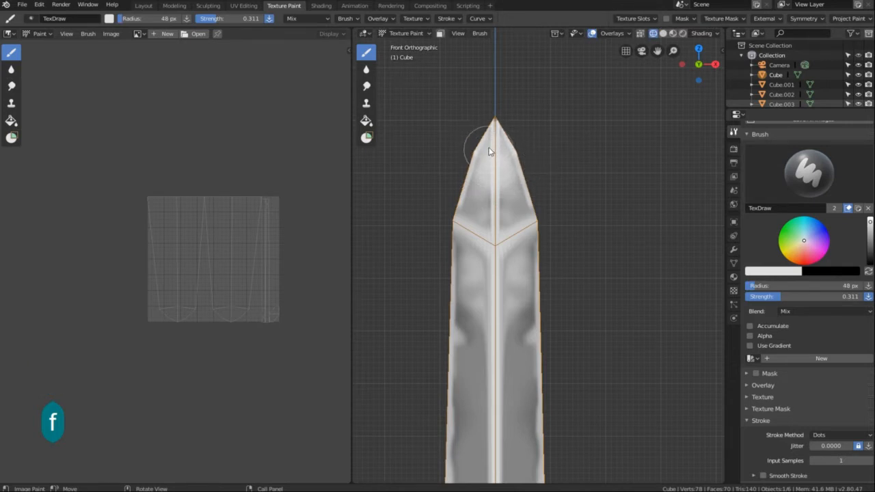
mouse_move(489, 152)
mouse_down()
mouse_move(488, 133)
mouse_move(504, 144)
mouse_move(496, 147)
mouse_up()
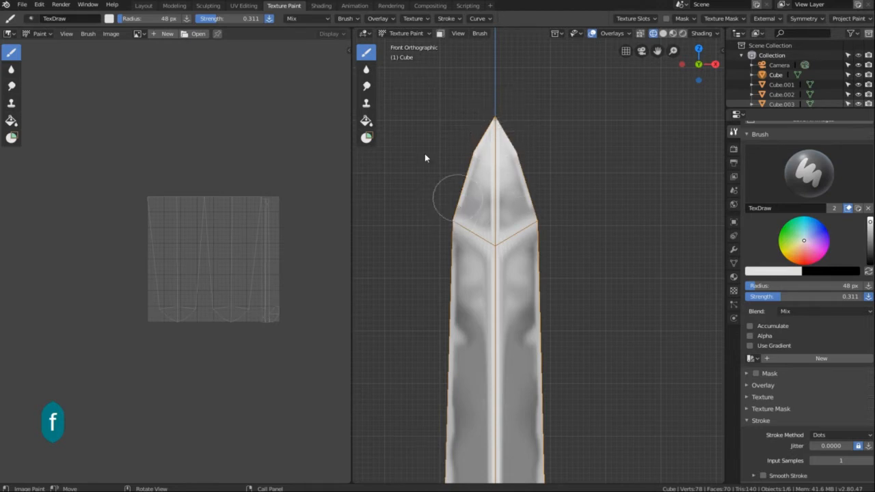
- Set the brush radius to 6 px and try the Smear brush on the tip section
click(841, 286)
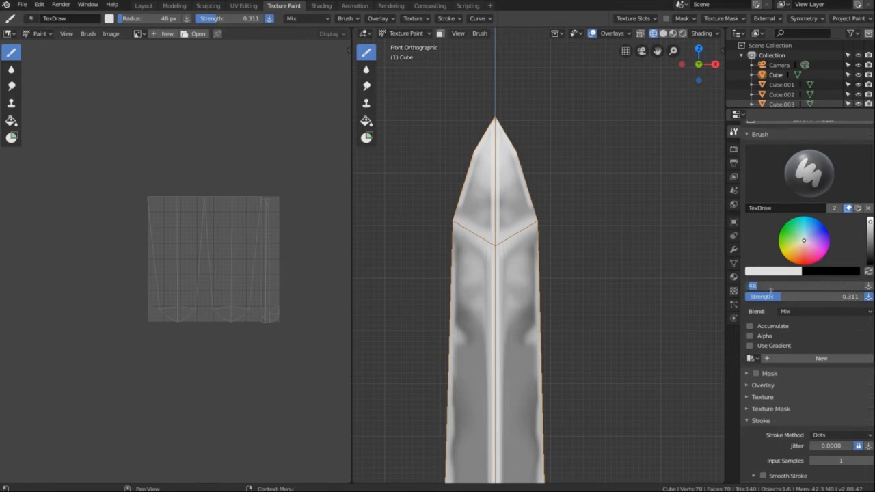
text(6)
key(Return)
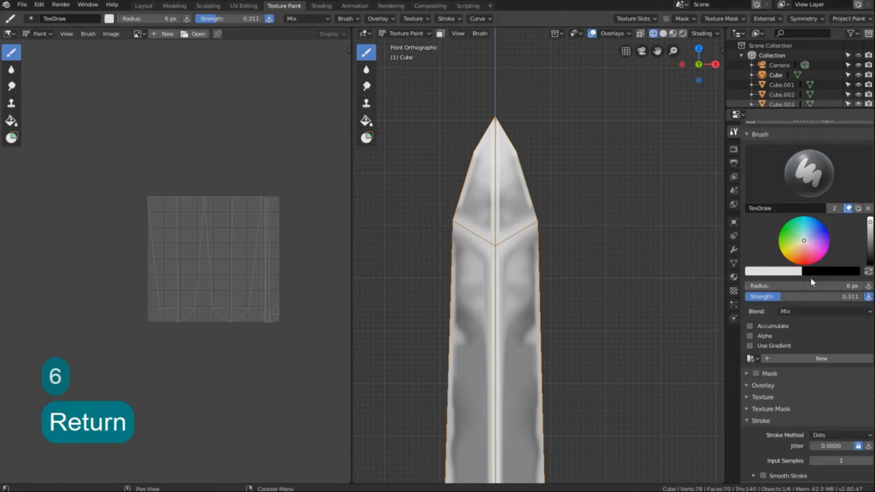
click(367, 85)
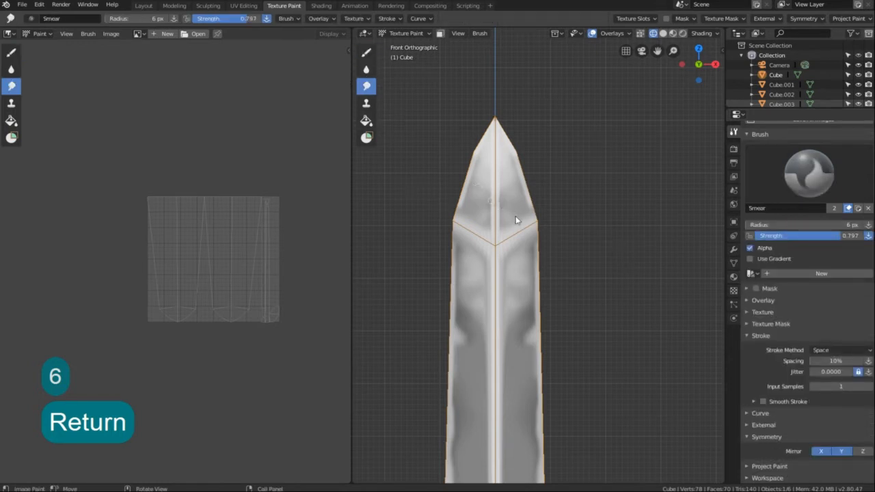
key(ctrl+z)
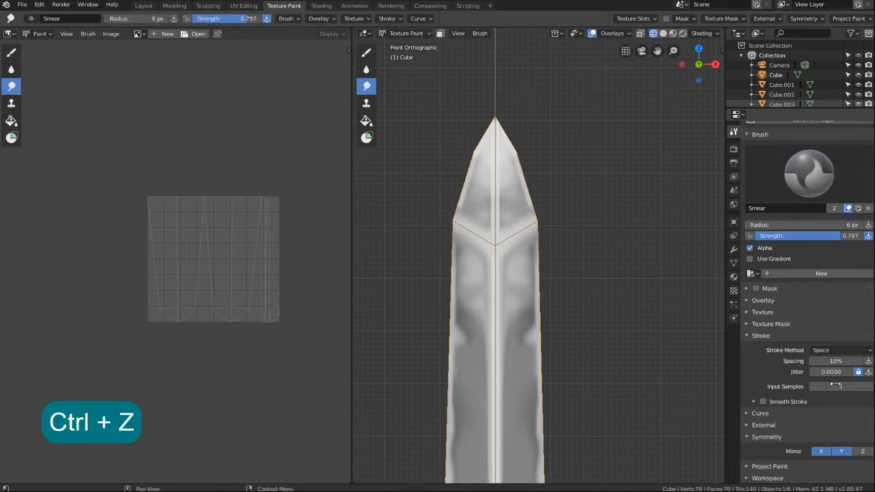
- Turn off X mirroring and switch to the Draw brush with a dark grey colour
click(821, 453)
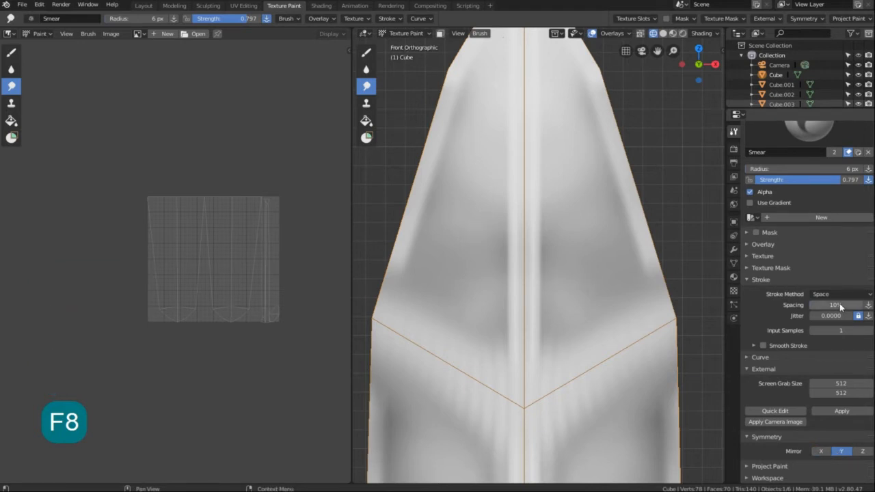
scroll(795, 237, up, 5)
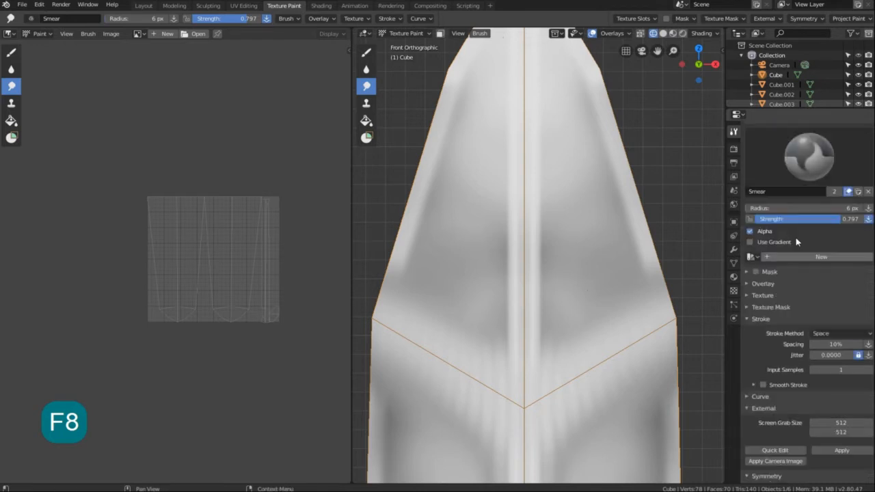
click(367, 53)
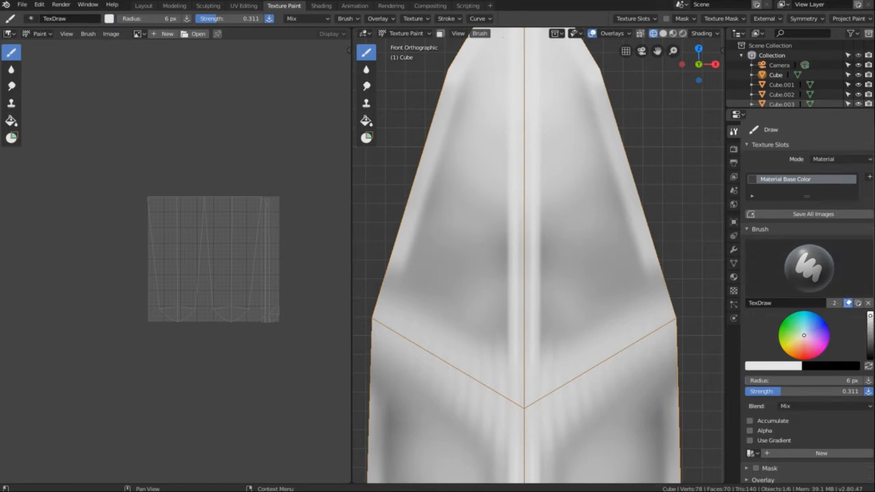
drag(871, 316, 871, 345)
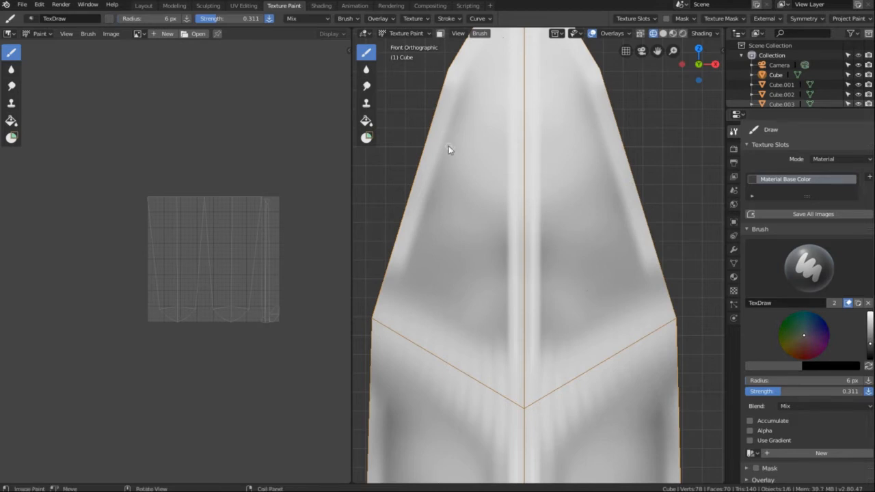
- Try a short dark scratch on the tip section with a 16 px brush radius
key(f)
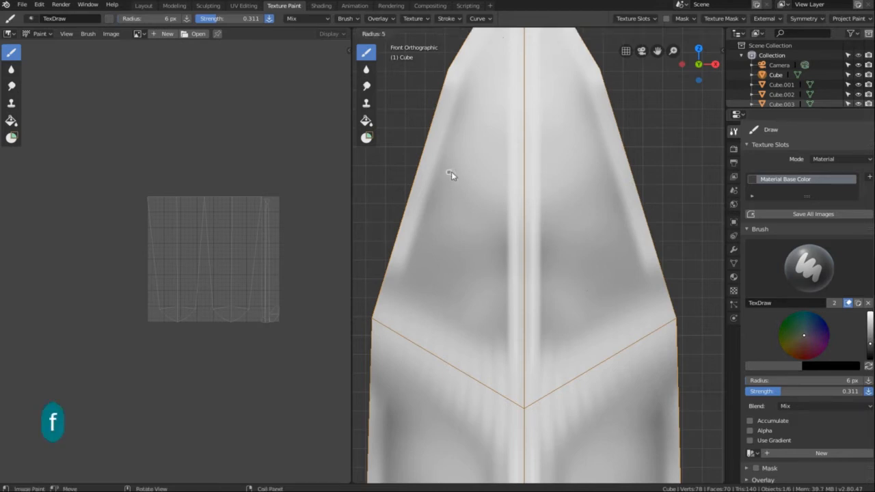
click(457, 171)
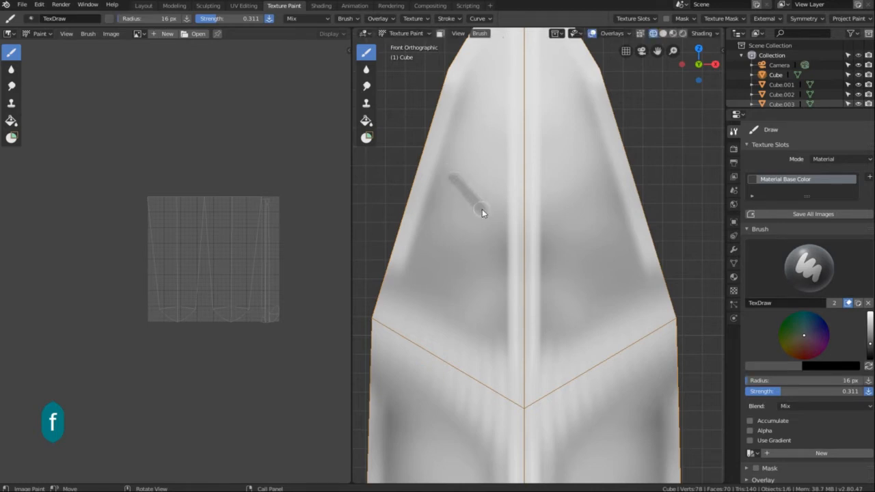
key(ctrl+z)
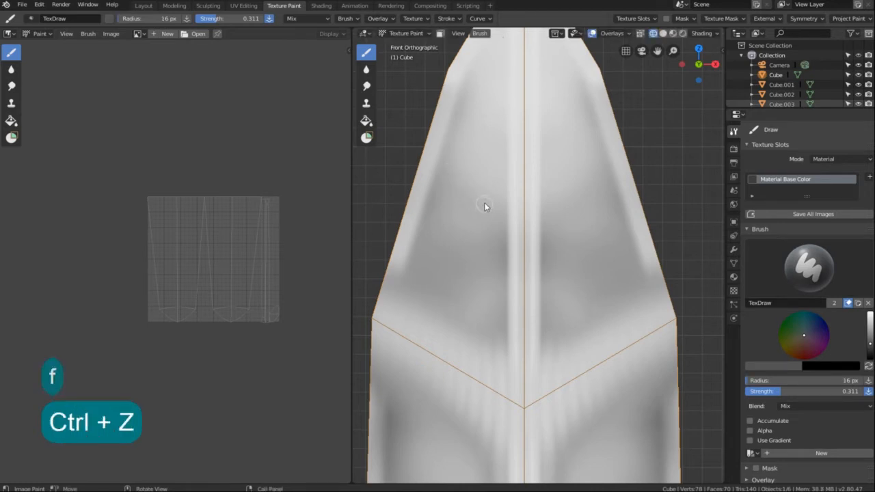
- Set the brush to a 9 px radius and 0.492 strength, and try a freehand scratch across the tip section
key(f)
click(481, 203)
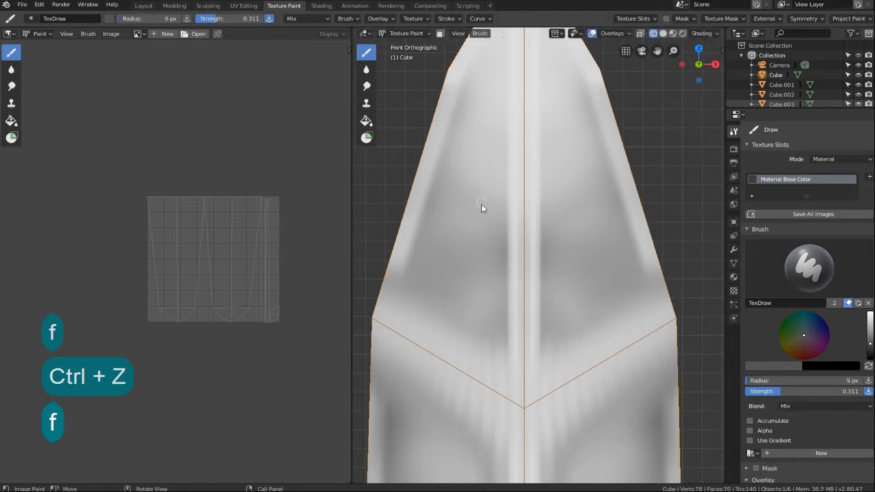
drag(778, 395, 803, 395)
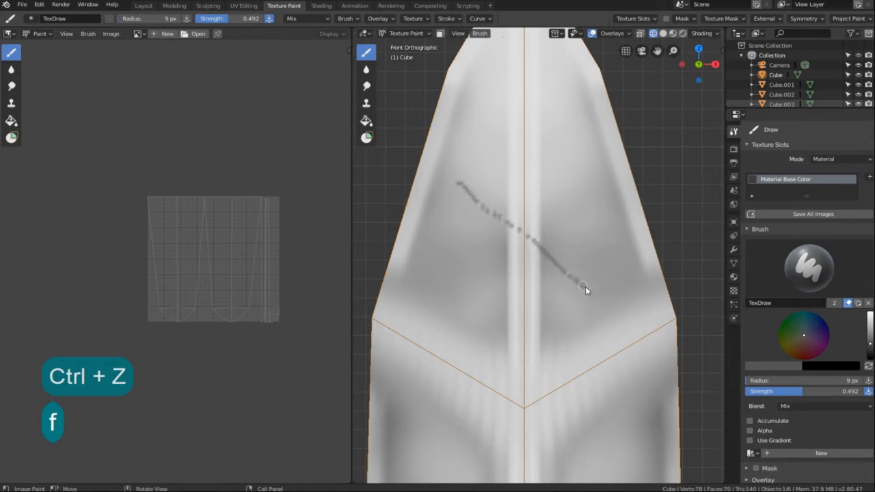
key(ctrl+z)
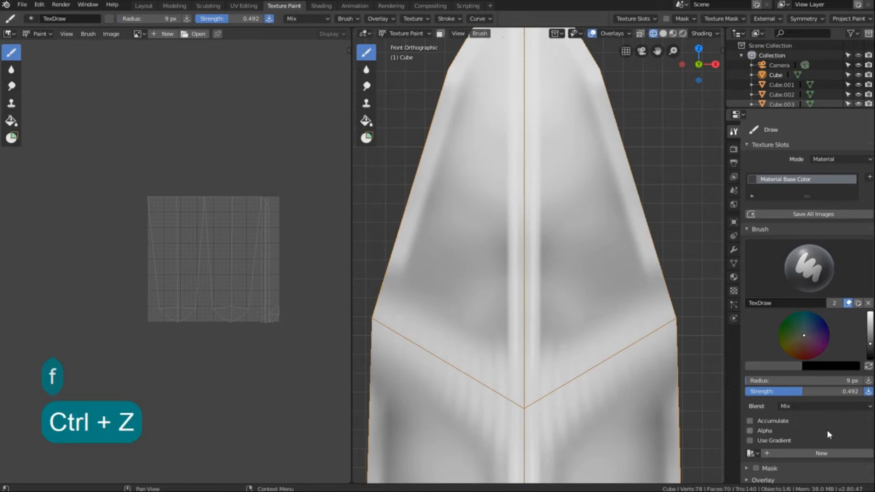
- Change the stroke method to Line and paint a straight dark diagonal scratch across the tip section and its base edge
scroll(827, 435, down, 5)
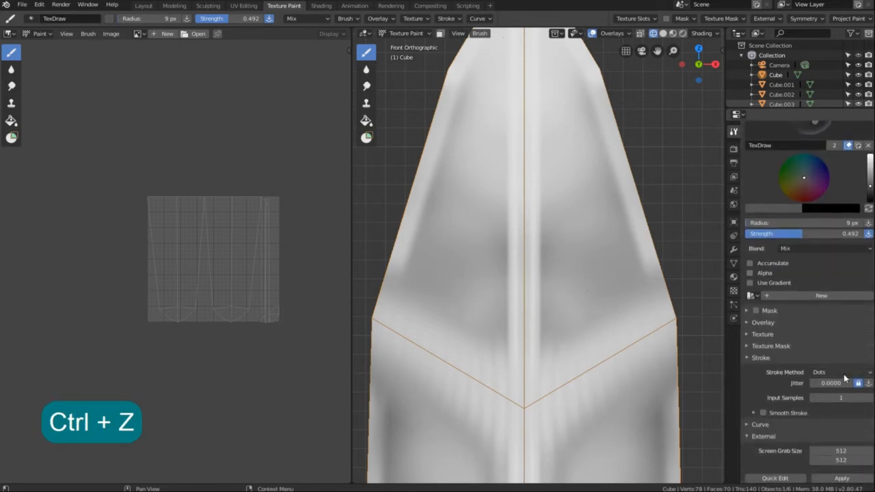
click(846, 378)
click(846, 439)
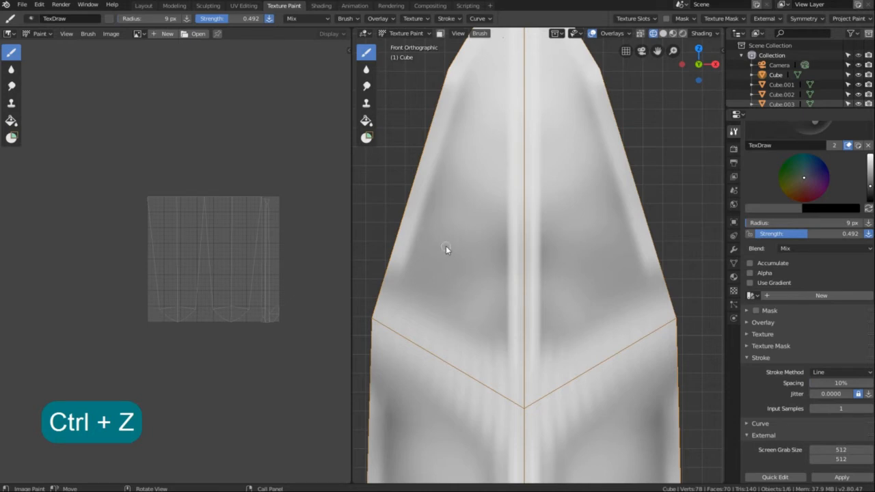
drag(434, 221, 621, 386)
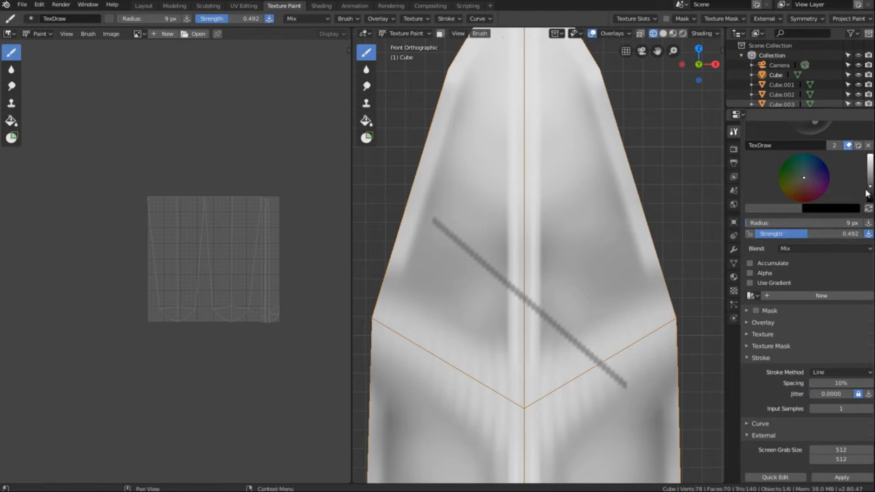
- Lighten the brush colour to light grey and try a highlight line directly beneath the dark scratch
drag(869, 188, 870, 158)
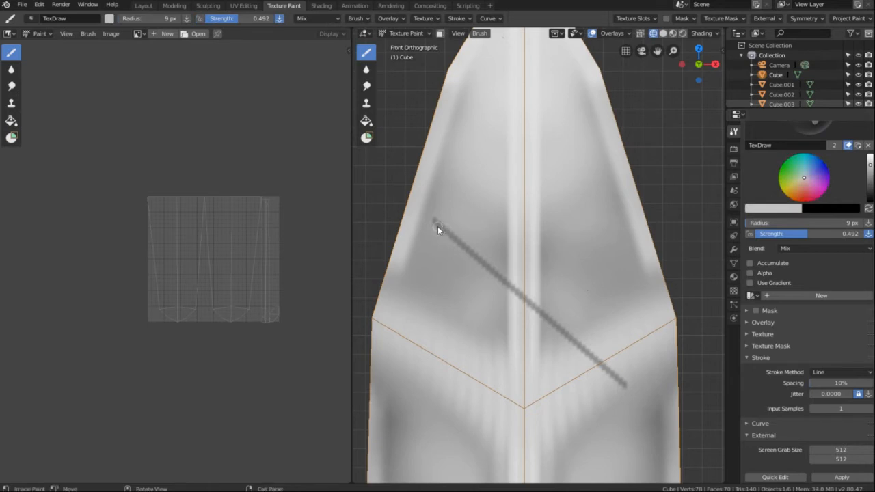
mouse_move(435, 225)
mouse_down()
mouse_move(527, 295)
mouse_move(623, 390)
mouse_up()
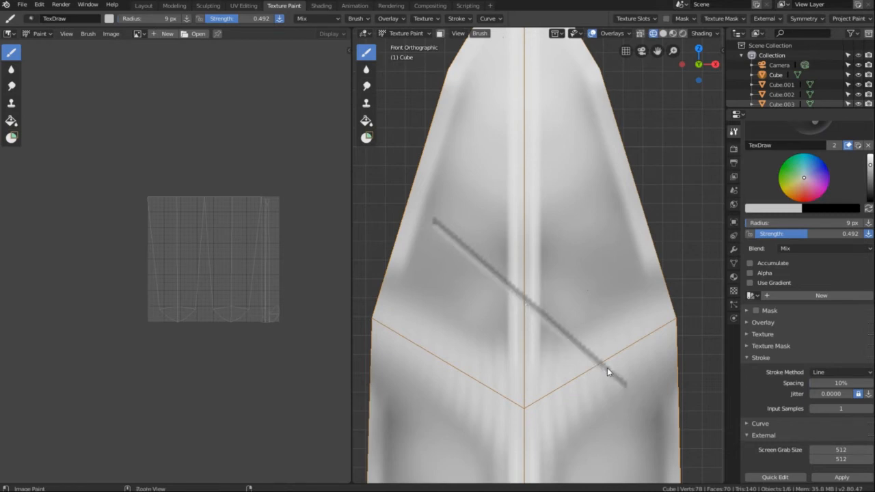
key(ctrl+z)
key(ctrl+z)
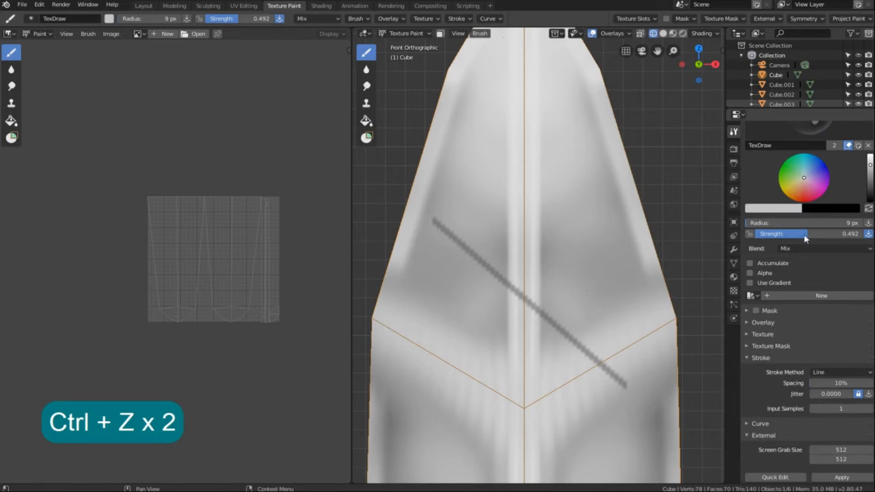
- Paint a white highlight line directly beneath the dark diagonal scratch, using 0.895 strength and a 15 px radius, redoing it slightly lower
drag(808, 234, 851, 234)
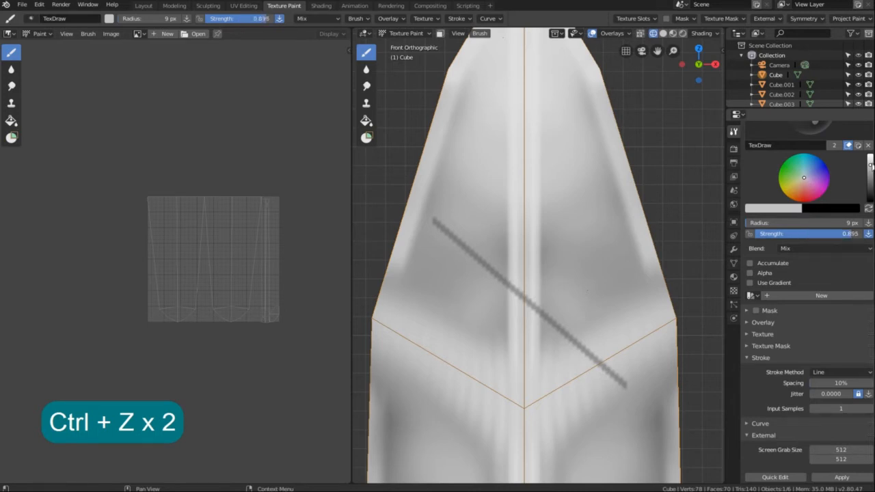
drag(870, 167, 870, 157)
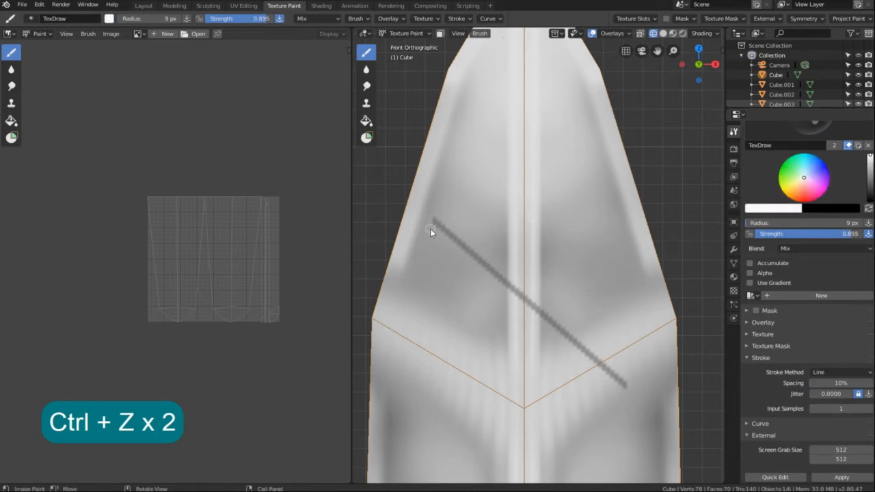
key(f)
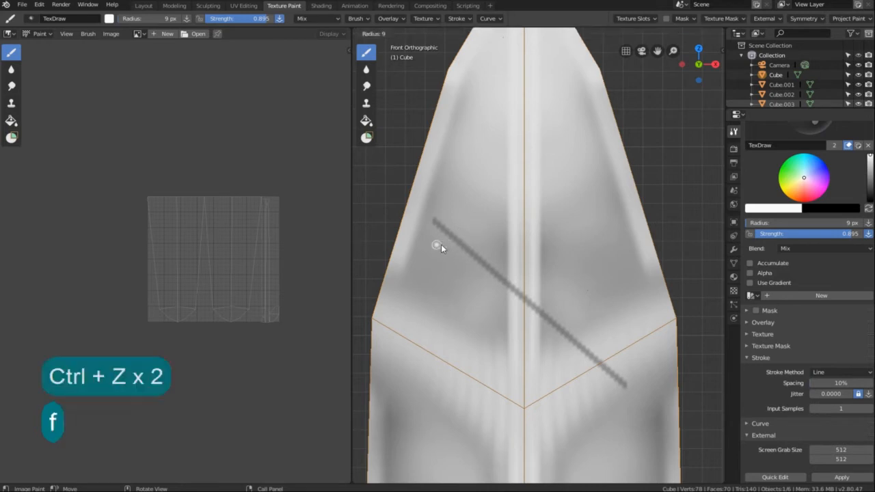
click(445, 244)
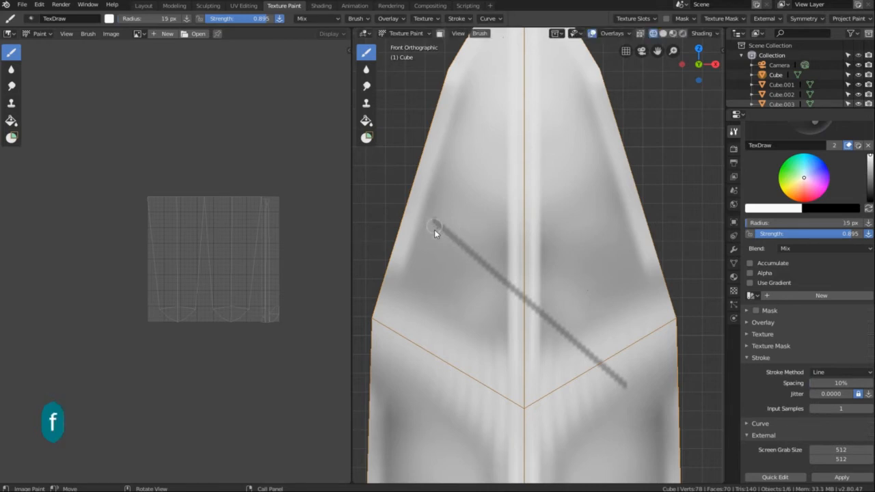
drag(434, 230, 620, 389)
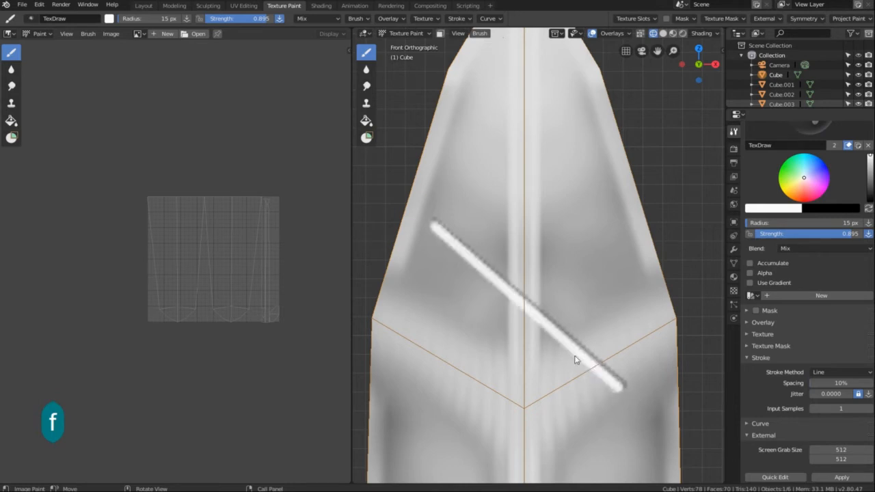
key(ctrl+z)
mouse_move(430, 232)
mouse_down()
mouse_move(629, 390)
mouse_move(619, 390)
mouse_up()
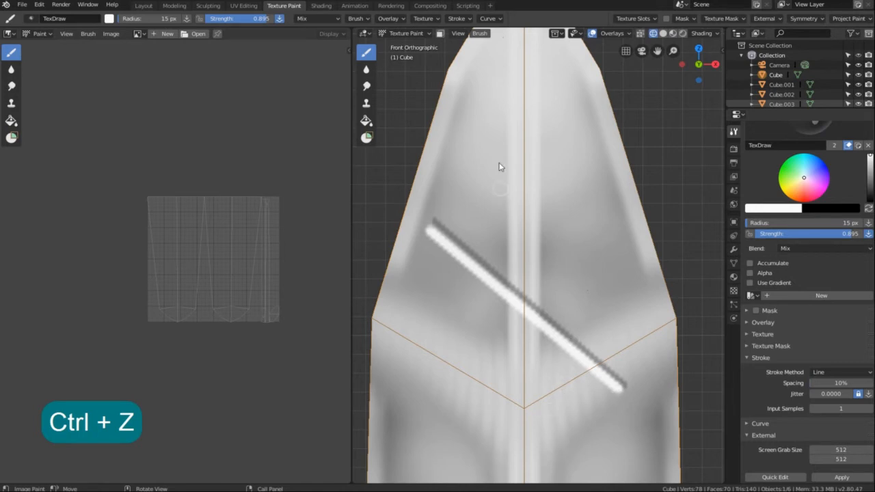
- Smear both ends of the scratch outward and roughen its length with the Smear brush at a 43 px radius
click(367, 86)
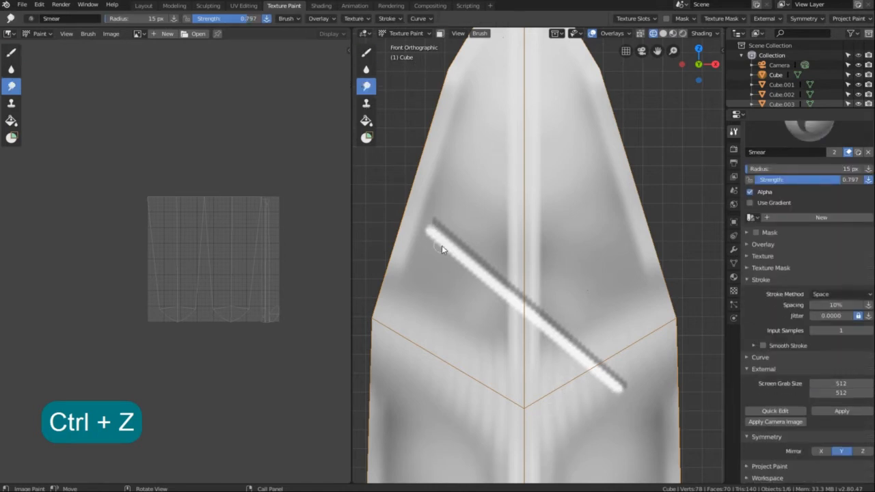
key(f)
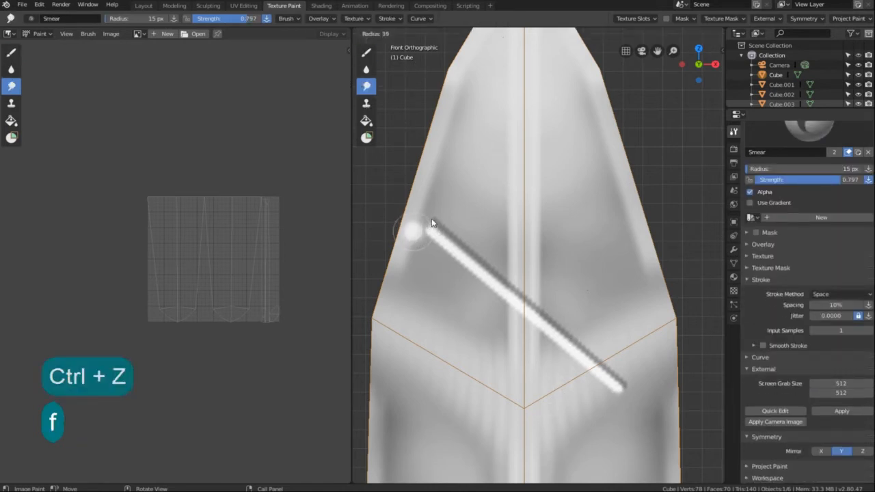
click(439, 236)
drag(439, 236, 419, 219)
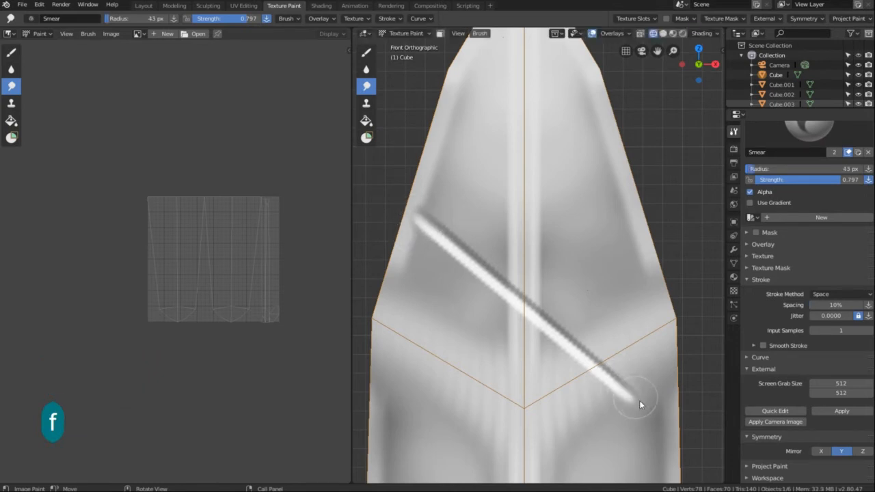
drag(640, 402, 644, 406)
mouse_move(442, 249)
mouse_down()
mouse_move(500, 281)
mouse_move(606, 377)
mouse_up()
drag(436, 235, 512, 297)
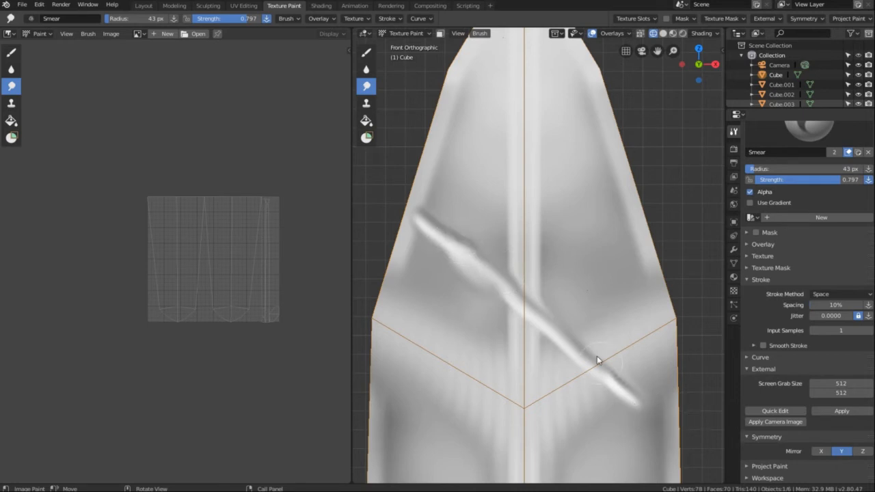
- Examine the scratch from a distance in the front and back views of the blade
scroll(595, 355, down, 4)
scroll(590, 356, down, 2)
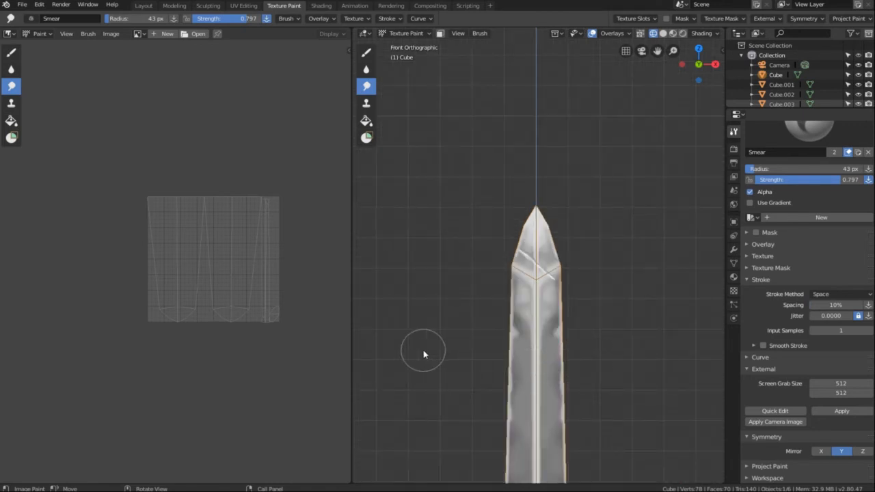
key(ctrl+1)
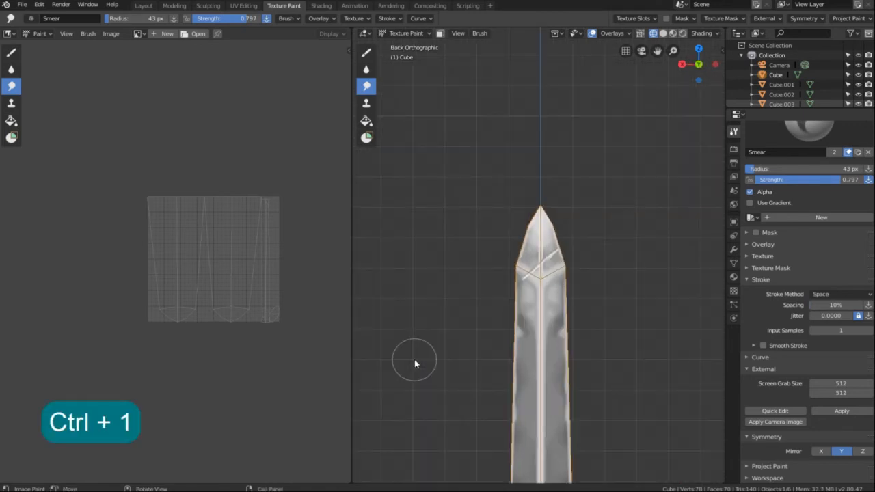
key(ctrl)
key(1)
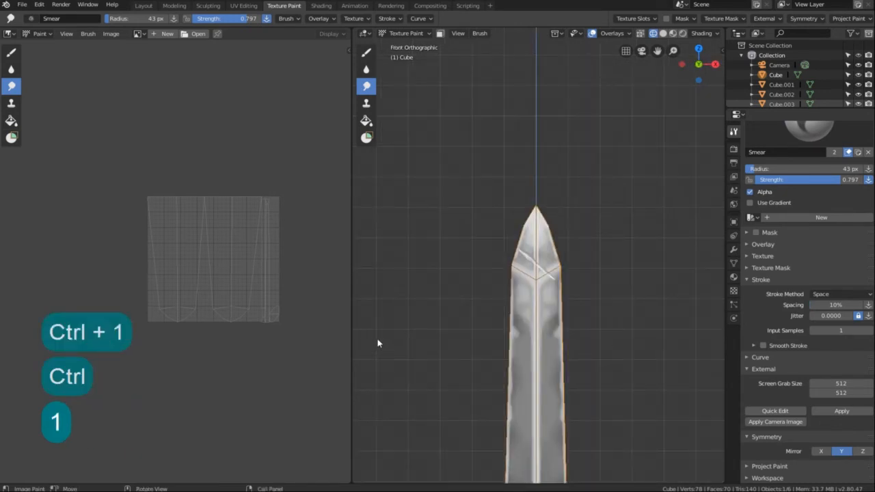
scroll(490, 348, up, 3)
scroll(490, 349, up, 3)
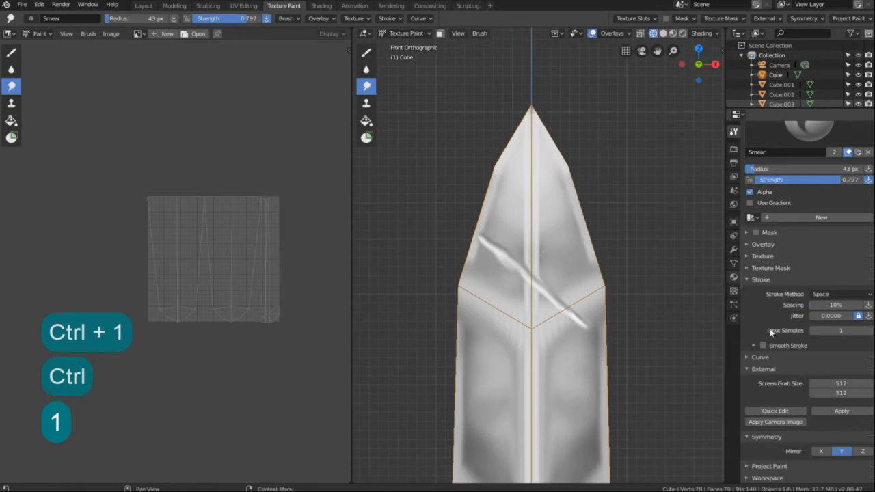
- Switch to the Draw brush with a mid-grey colour and a 6 px radius
click(367, 53)
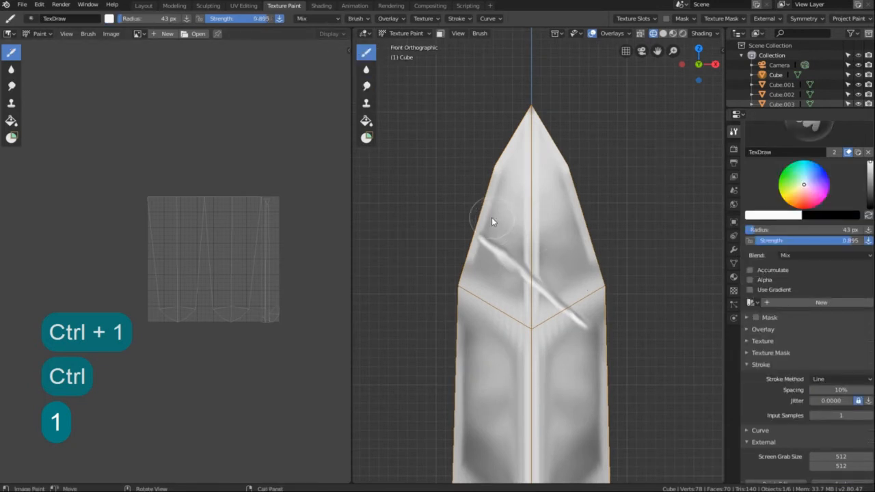
key(f)
click(476, 219)
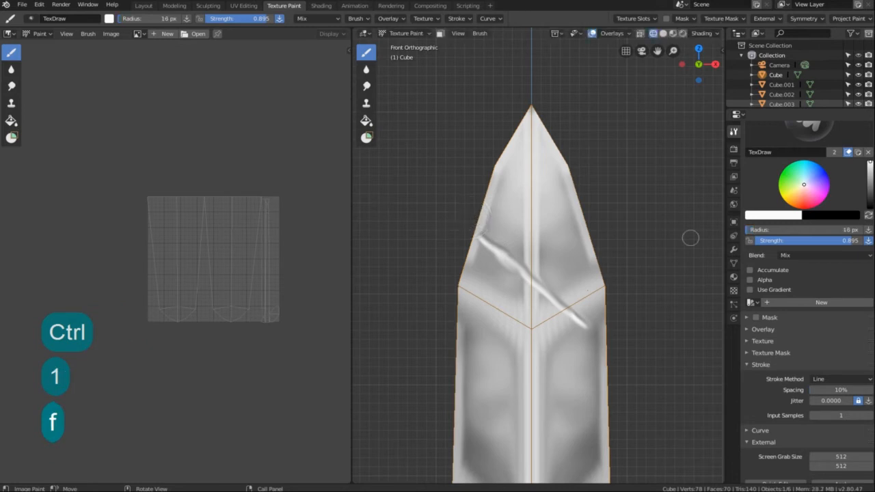
click(870, 184)
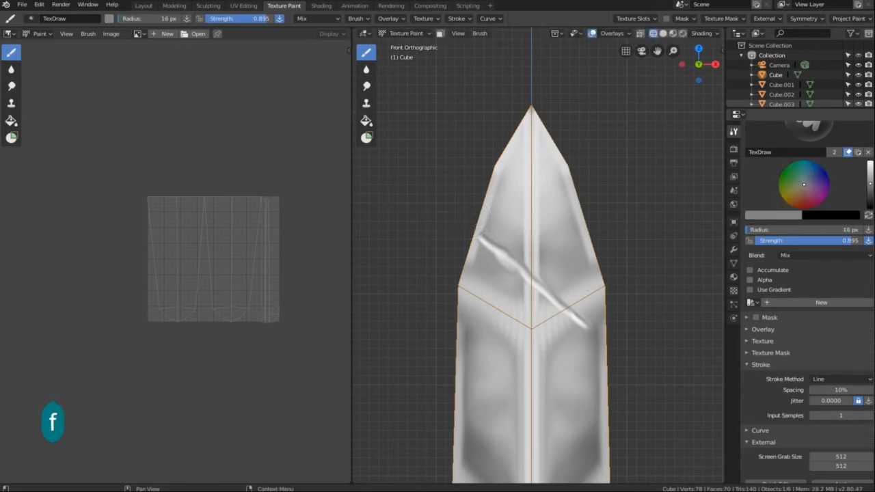
key(f)
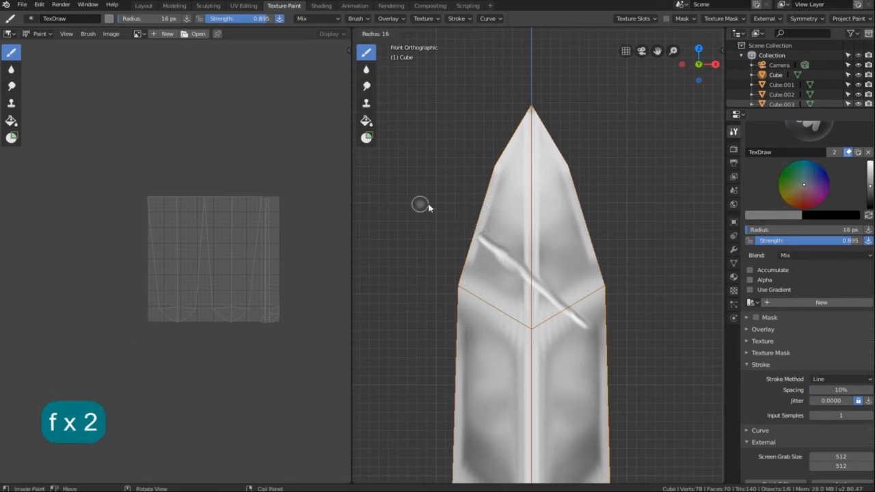
click(423, 209)
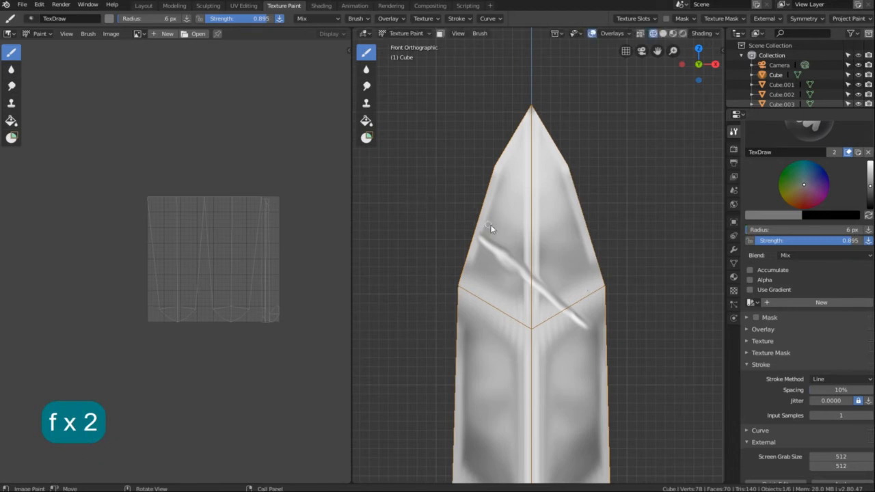
- Try a short dark line above the existing scratch at a 13 px radius, undoing each attempt
key(f)
click(494, 221)
click(489, 221)
key(ctrl+z)
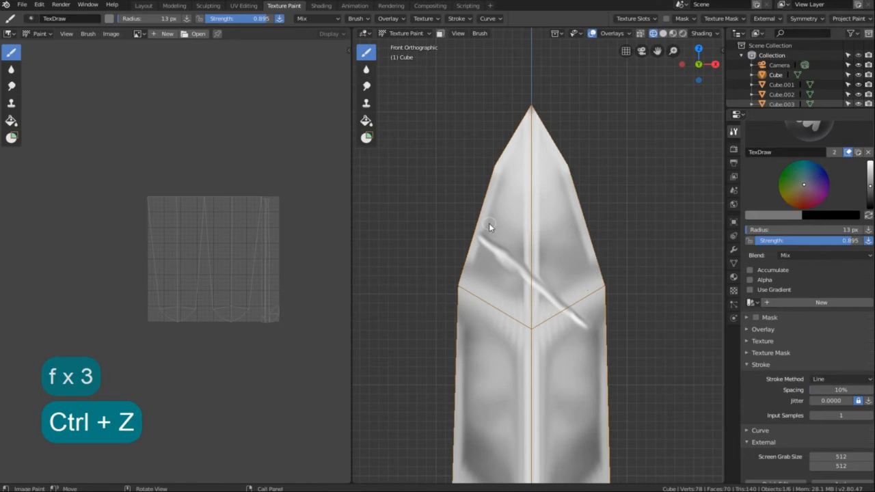
drag(517, 252, 531, 264)
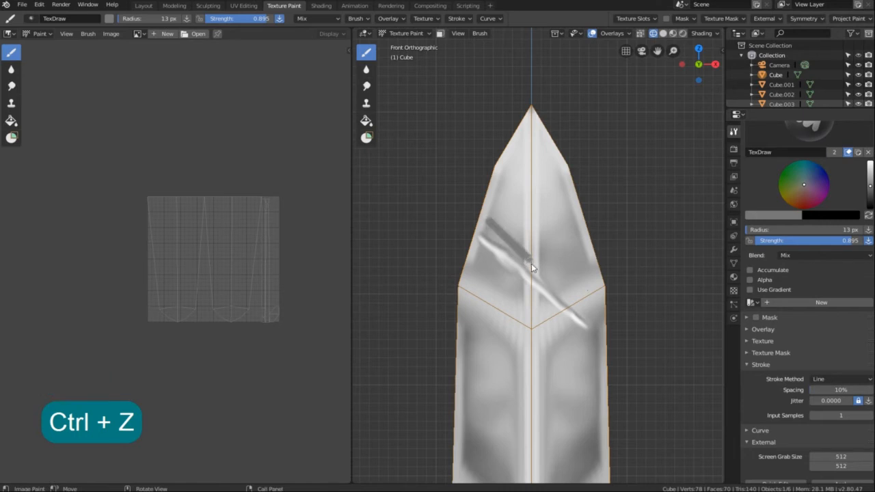
key(ctrl+z)
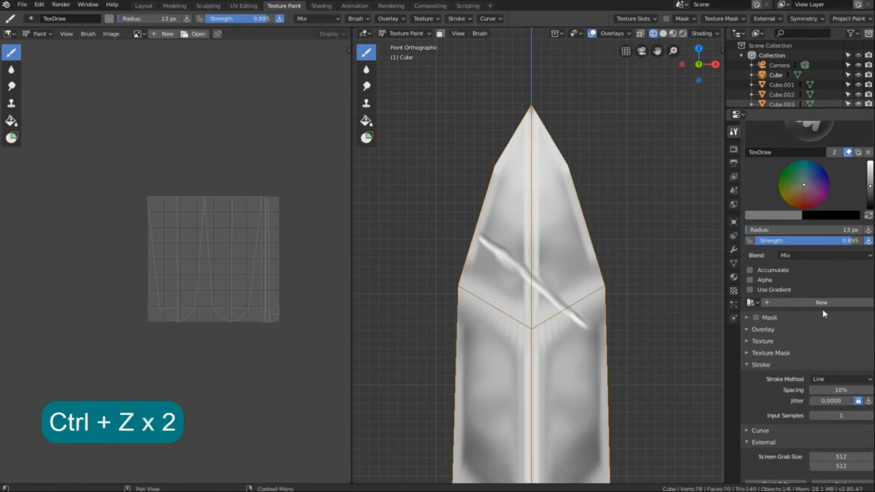
- Paint a thin dark line above the scratch, ending at the central ridge, with 0.517 strength and a 6 px radius
mouse_move(826, 241)
mouse_down()
mouse_move(791, 241)
mouse_move(810, 240)
mouse_up()
key(f)
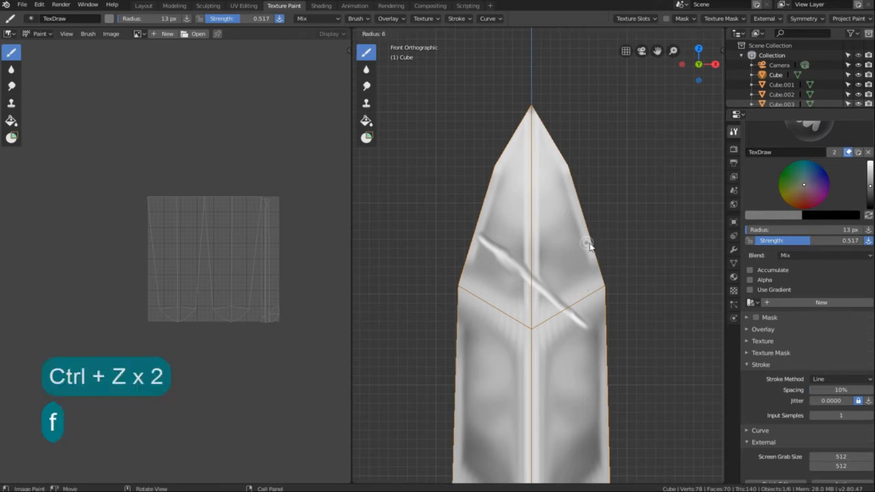
click(591, 247)
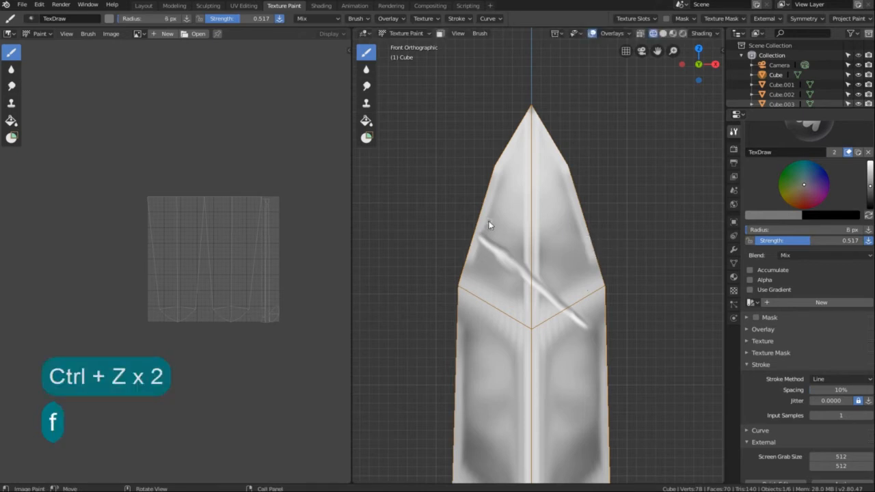
mouse_move(488, 223)
mouse_down()
mouse_move(541, 262)
mouse_move(532, 267)
mouse_up()
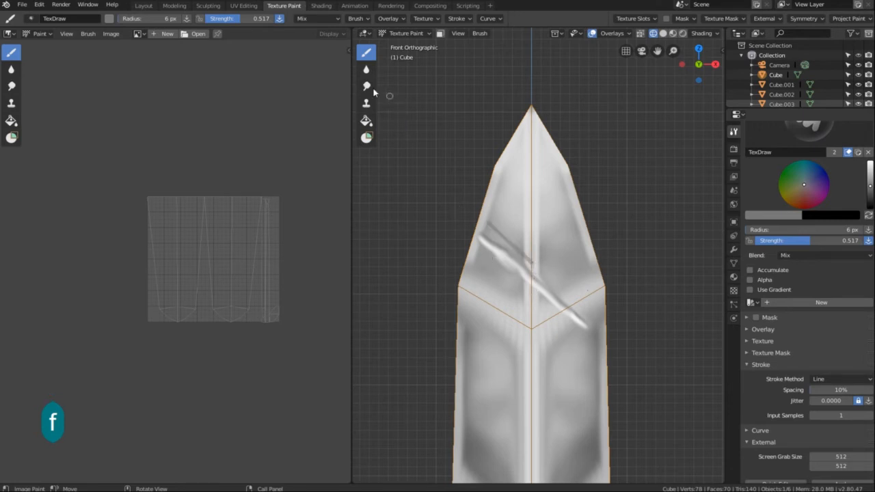
- Smear the short dark line and the ridge highlight at its end with a 15 px radius Smear brush
click(368, 86)
key(f)
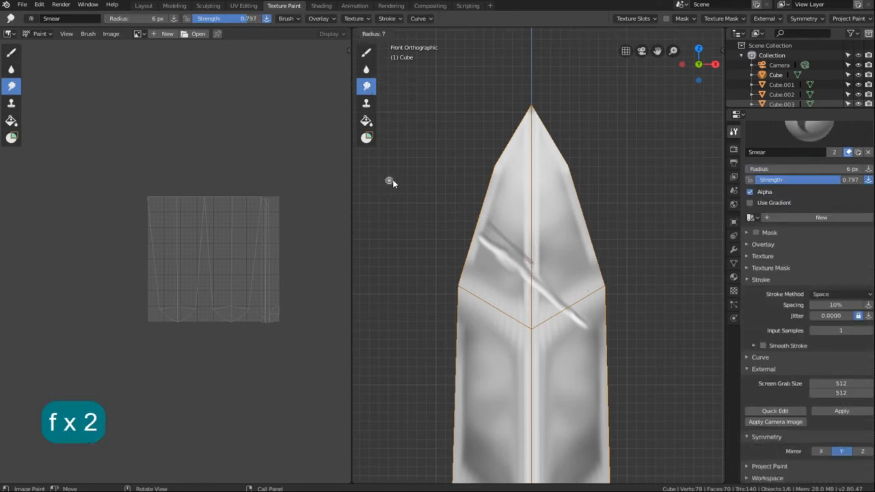
click(399, 181)
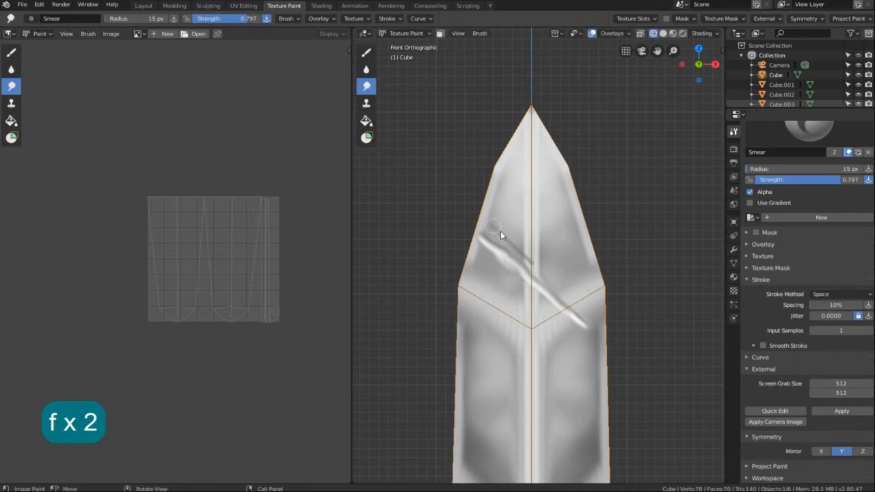
drag(525, 254, 534, 260)
drag(540, 237, 537, 261)
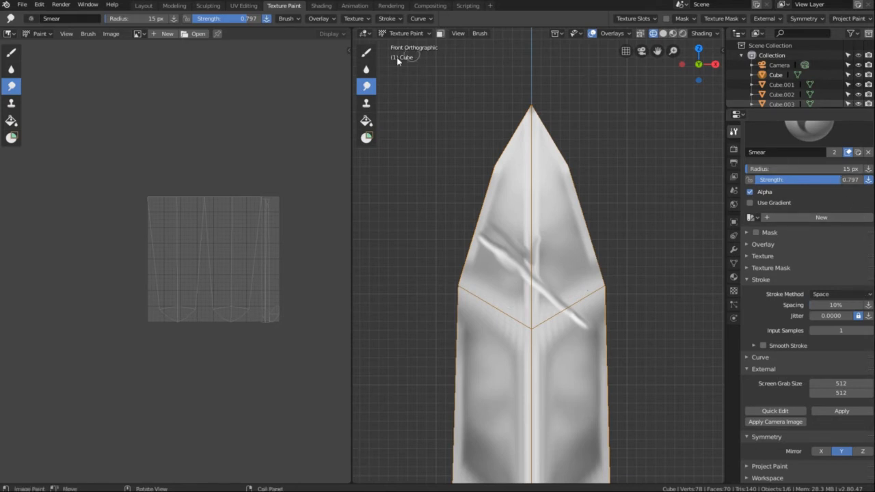
- Paint light grey streaks above the short dark scratch and across the opposite tip facet, using a 26 px radius and 0.662 strength
click(366, 52)
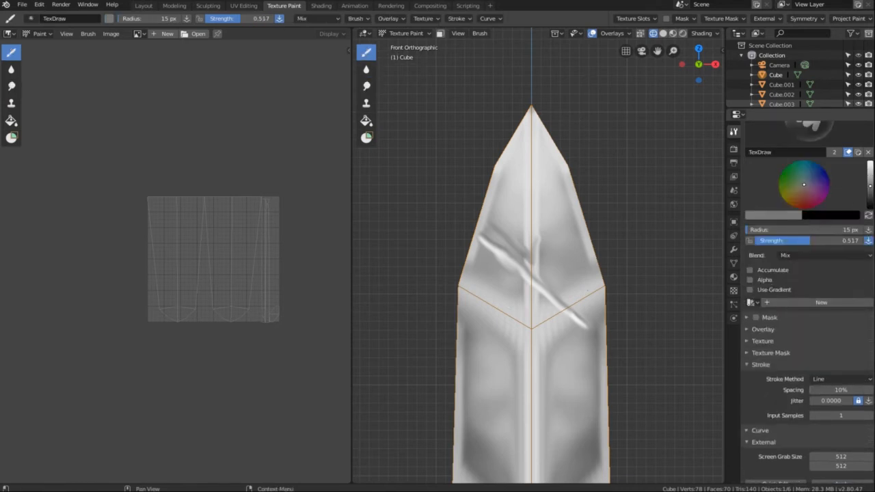
drag(865, 185, 869, 164)
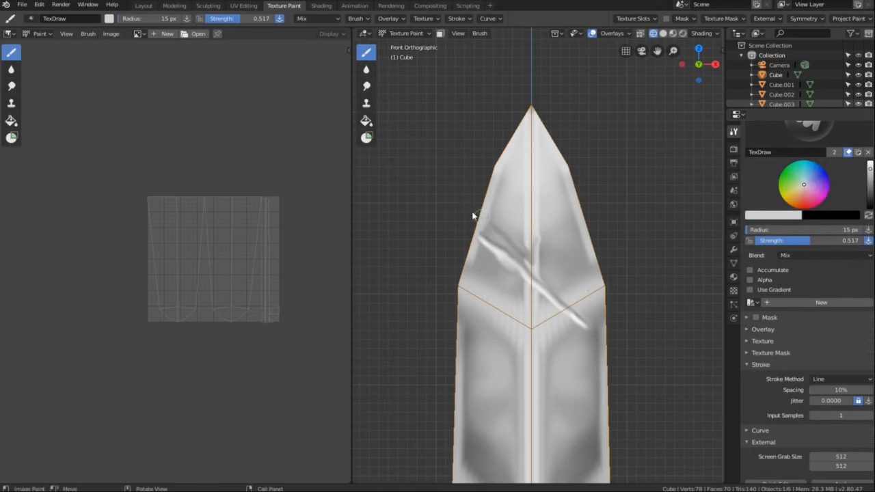
key(f)
click(501, 217)
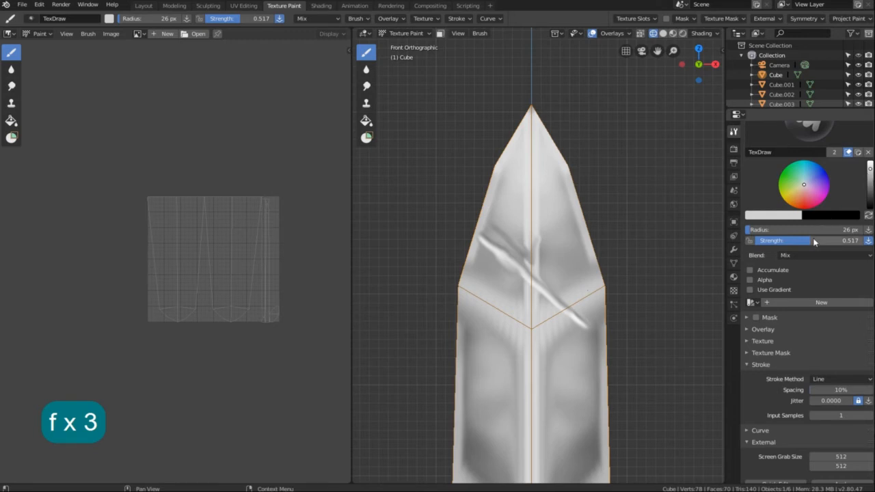
drag(810, 244, 826, 241)
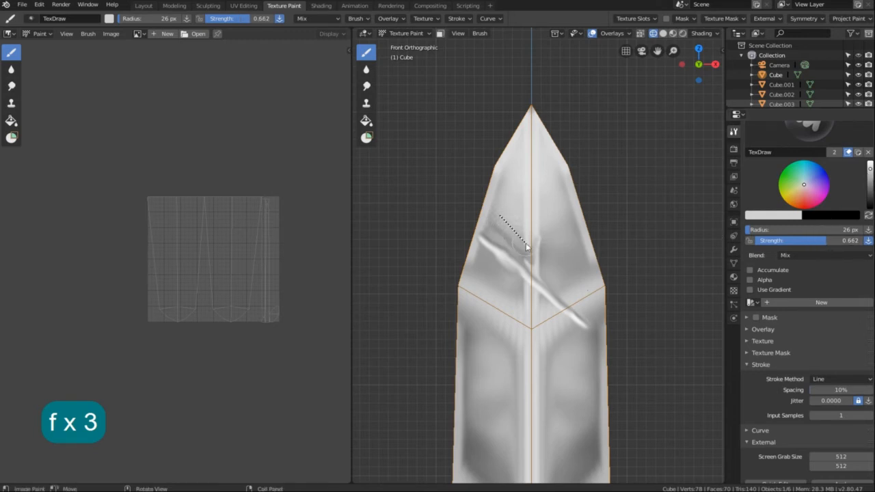
drag(527, 247, 528, 248)
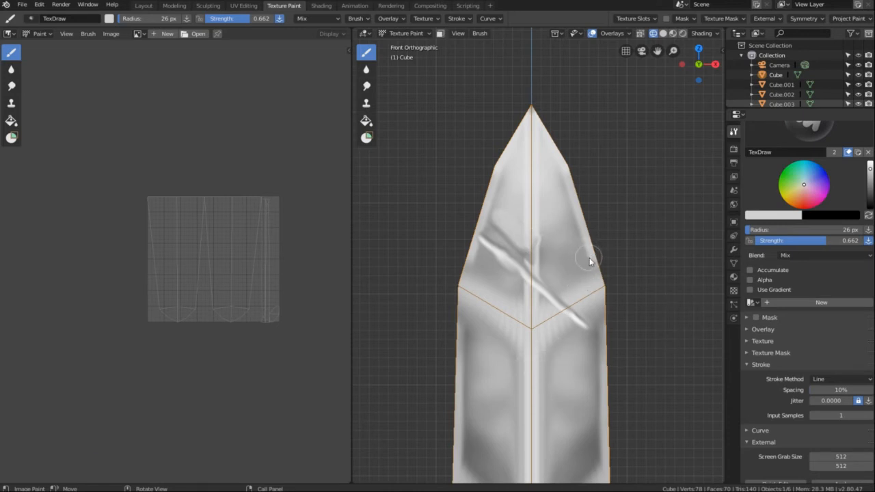
drag(589, 260, 557, 290)
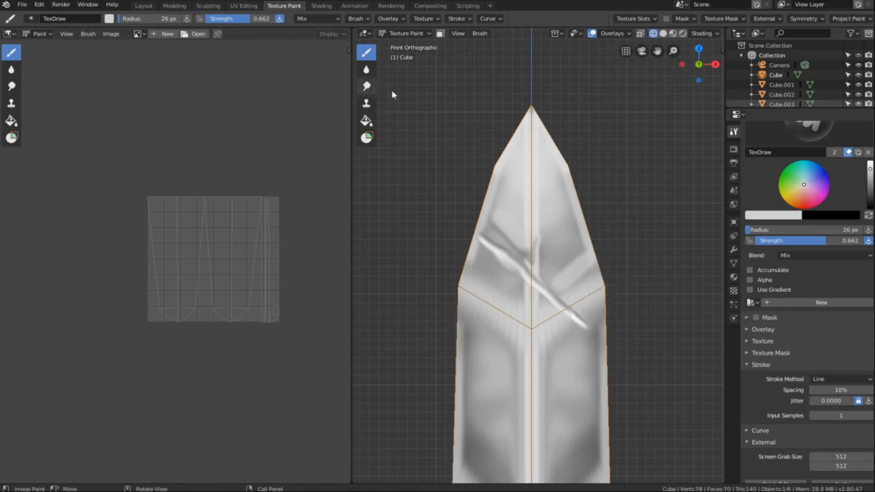
- Smear the light grey streaks on both tip facets with the Smear brush at 26 px radius and 0.797 strength
click(366, 86)
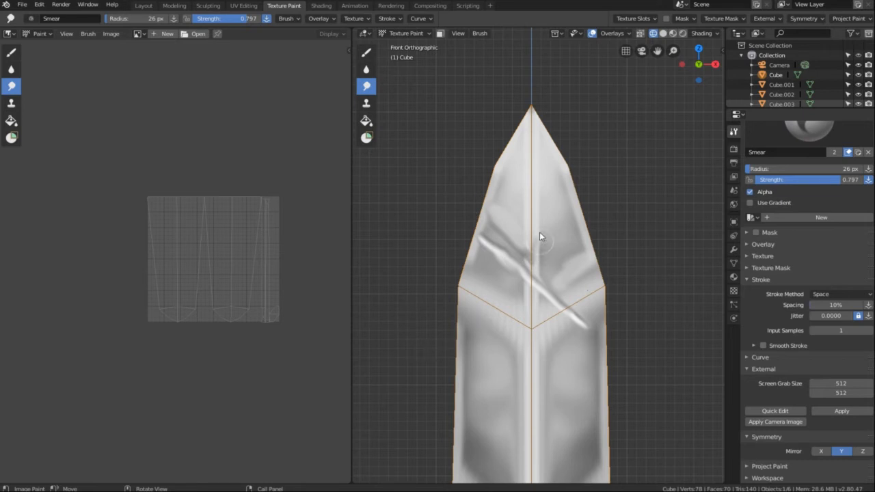
scroll(504, 387, down, 5)
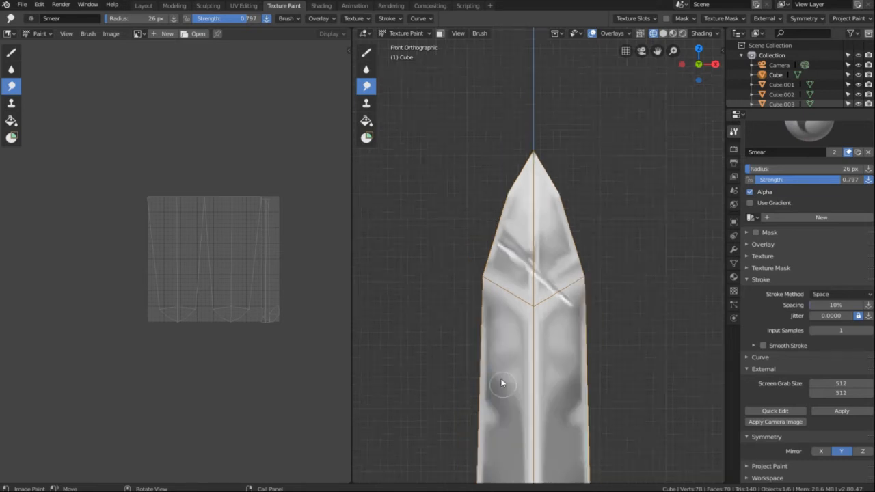
scroll(501, 382, up, 1)
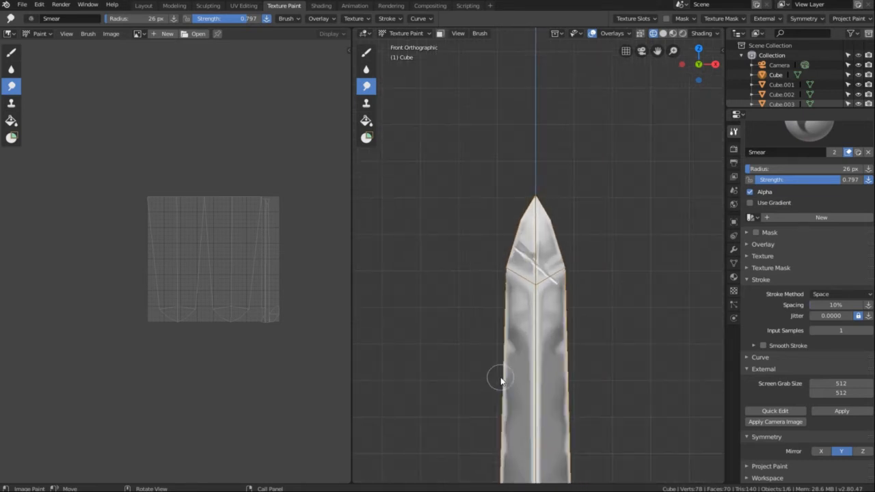
scroll(501, 381, down, 1)
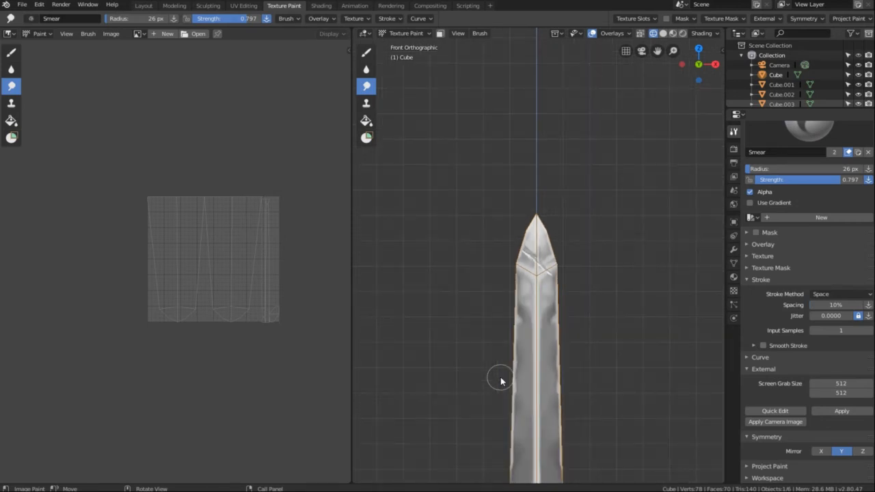
scroll(494, 387, up, 2)
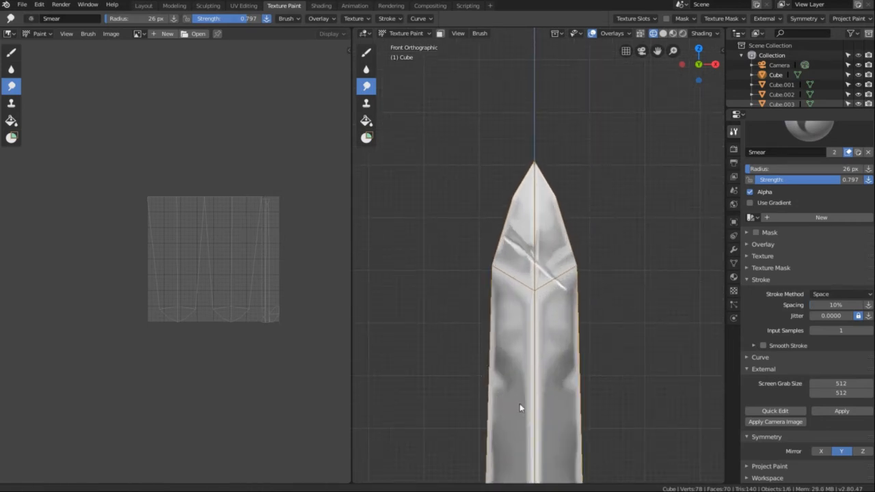
- Paint a short dark diagonal nick on the blade's edge just below the tip facet, at 9 px radius and 0.662 strength
scroll(520, 406, up, 2)
scroll(522, 392, up, 3)
shift+middle_drag(520, 425, 502, 405)
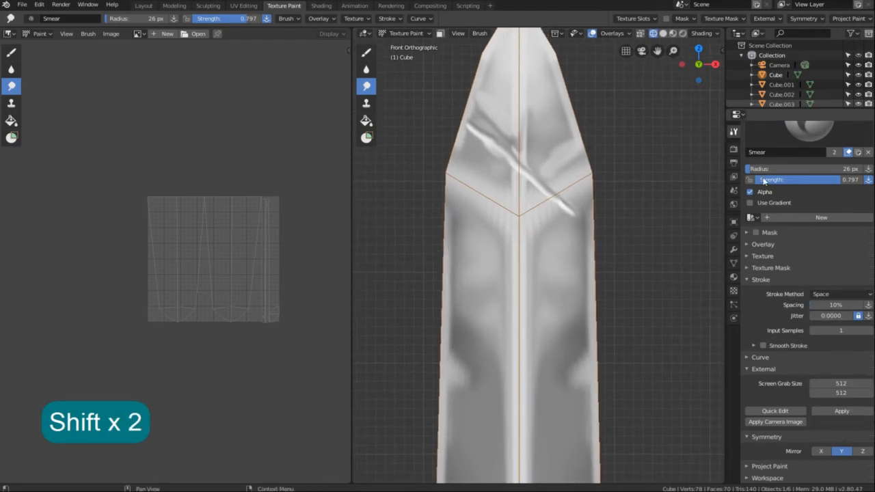
click(366, 52)
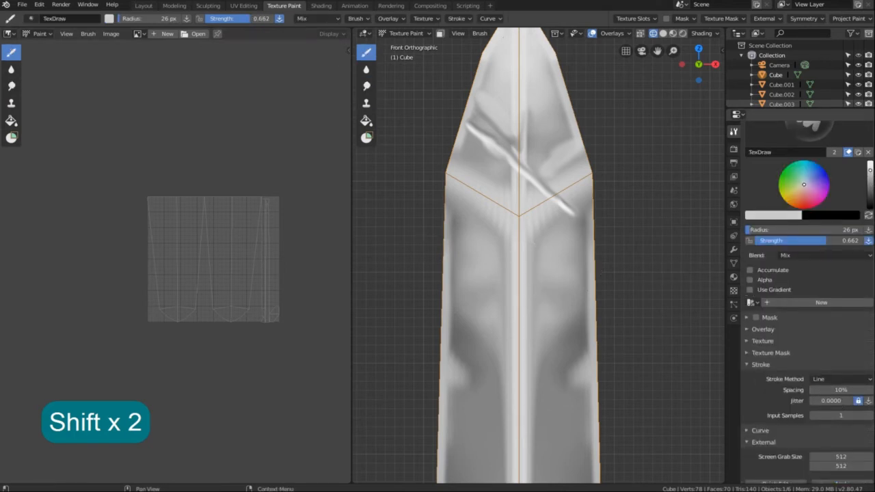
drag(870, 169, 870, 205)
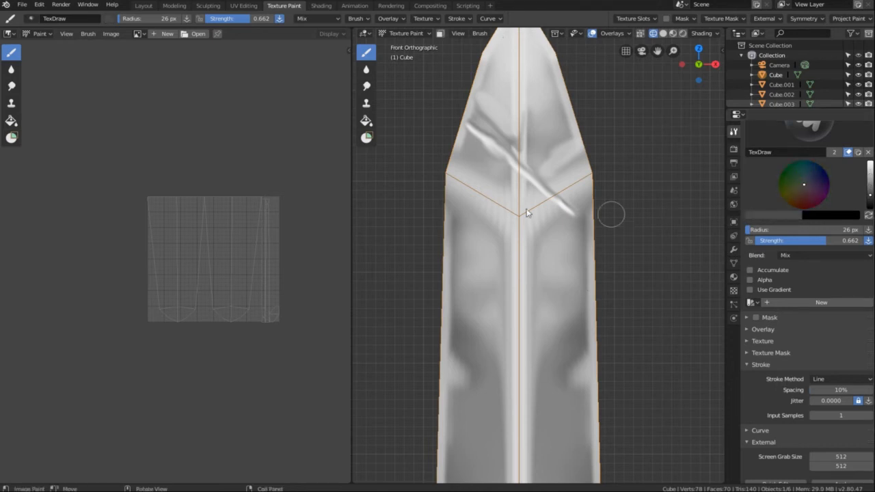
key(f)
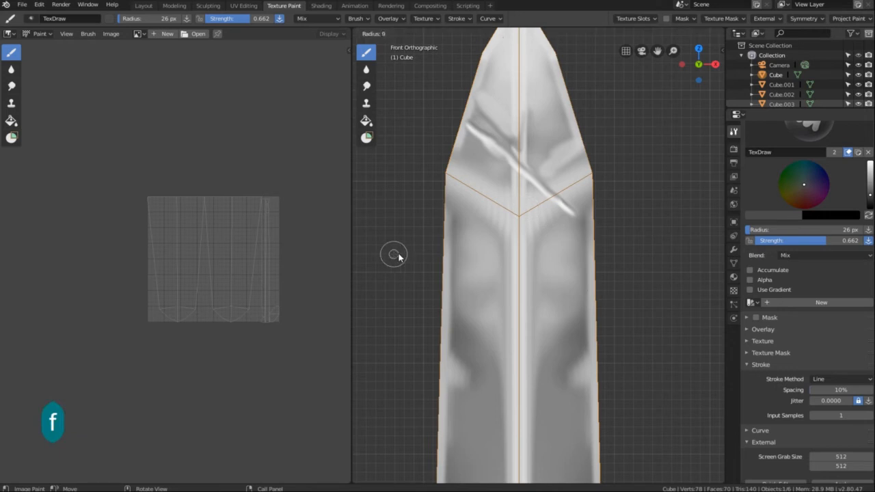
click(397, 256)
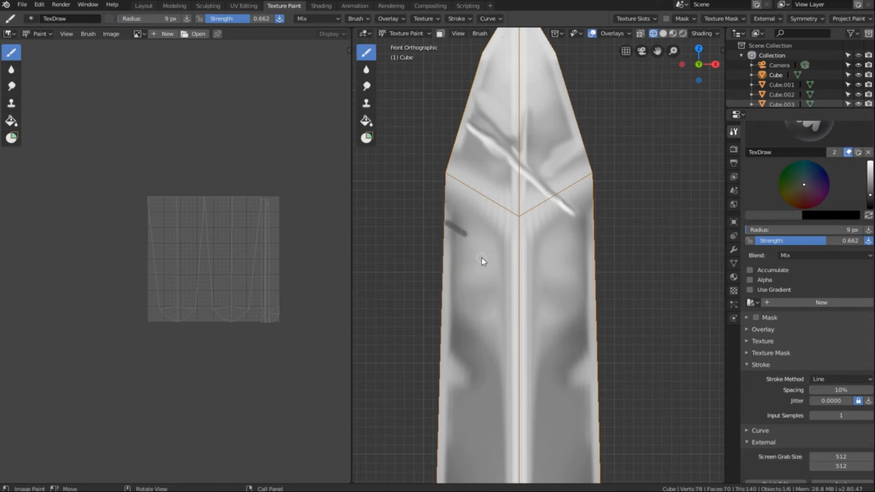
- Paint a near-white line along the short dark edge nick, first at 3 px and again at 5 px radius
scroll(439, 269, up, 1)
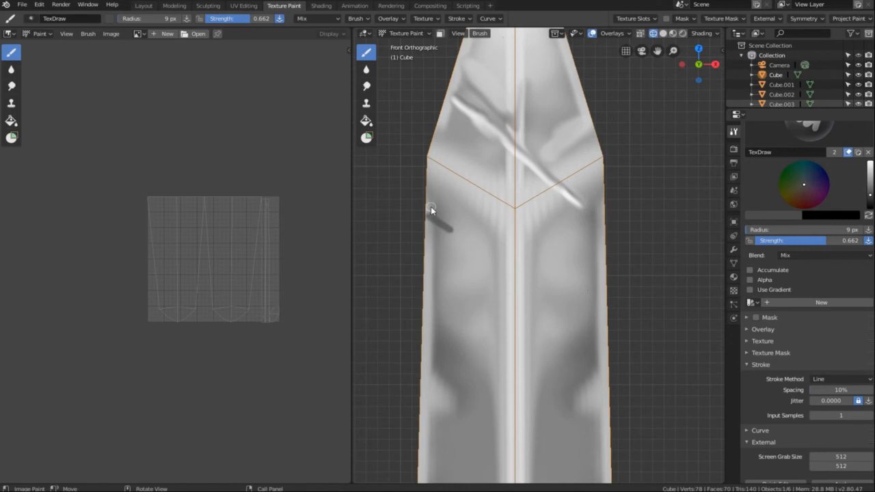
drag(870, 174, 871, 167)
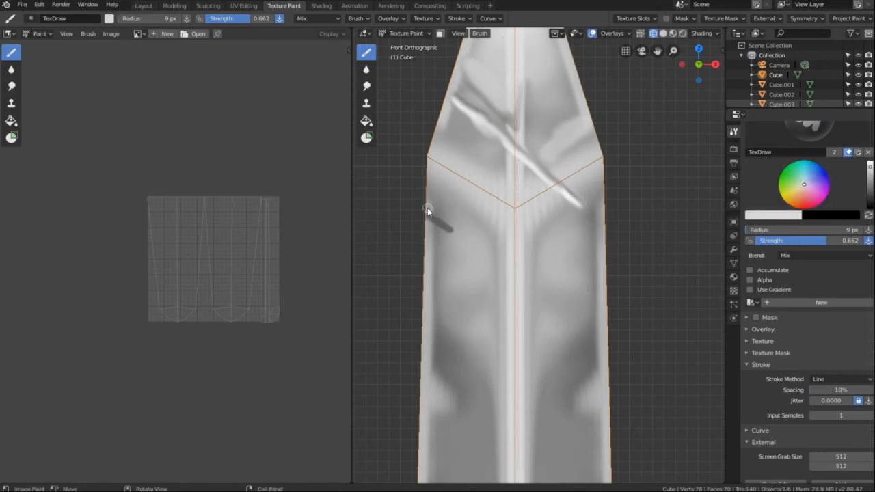
key(f)
key(f)
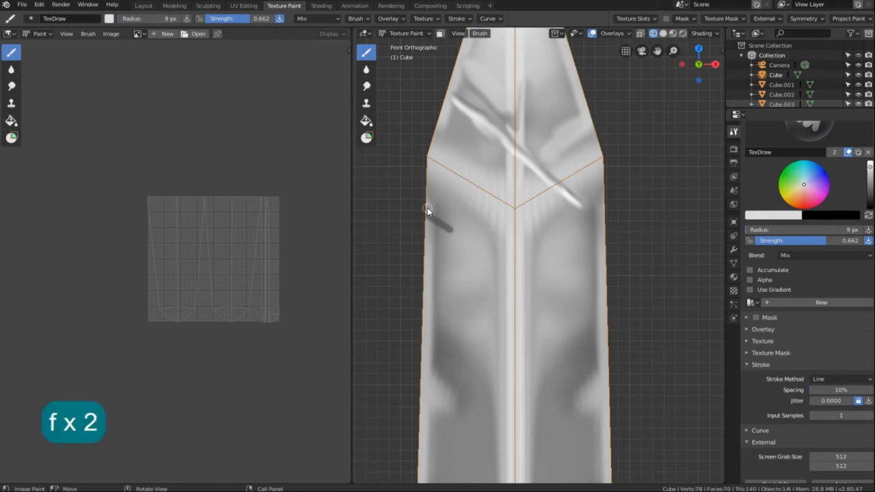
click(423, 208)
drag(427, 208, 452, 228)
drag(458, 235, 458, 235)
key(f)
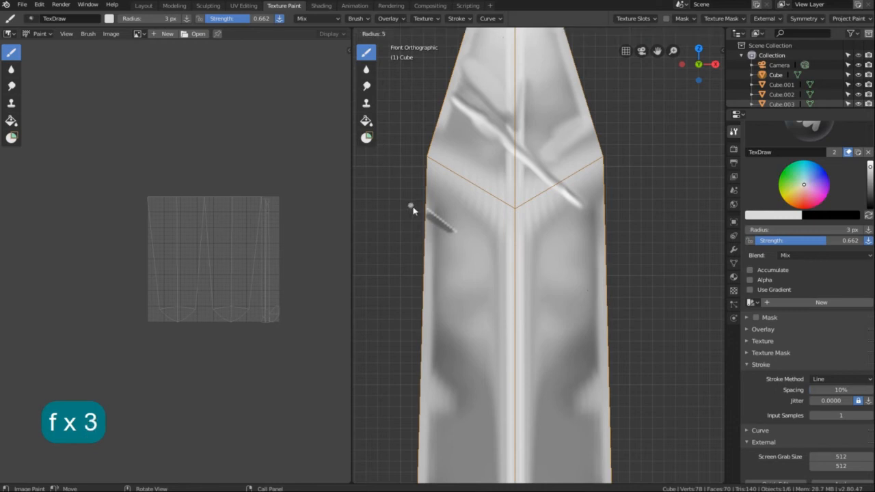
click(413, 210)
drag(428, 209, 457, 231)
- Smear the edge nick diagonally inward with a 21 px radius Smear brush
click(366, 85)
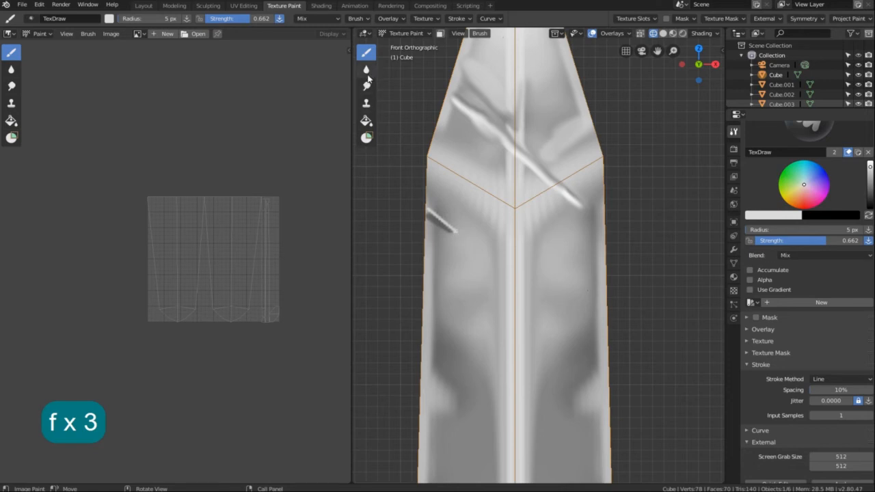
key(f)
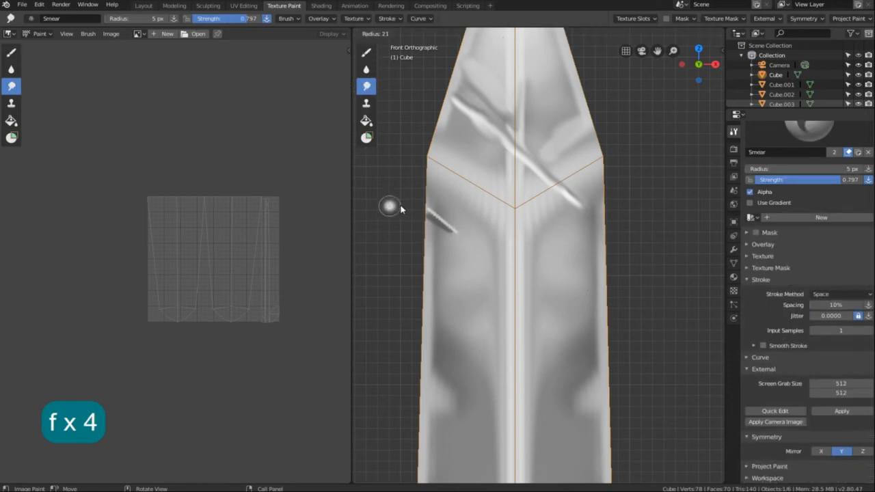
click(418, 212)
drag(425, 210, 468, 236)
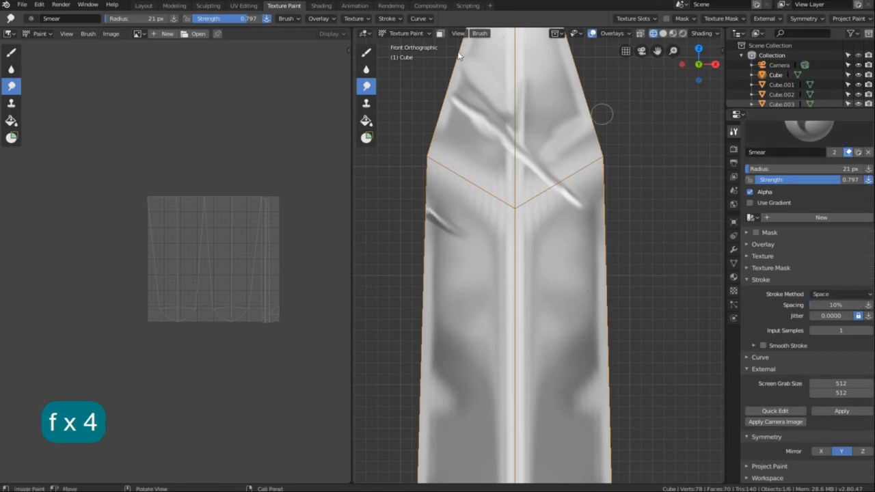
- Darken the outer end of the smeared edge nick using near-black and a 5 px radius draw brush
click(366, 53)
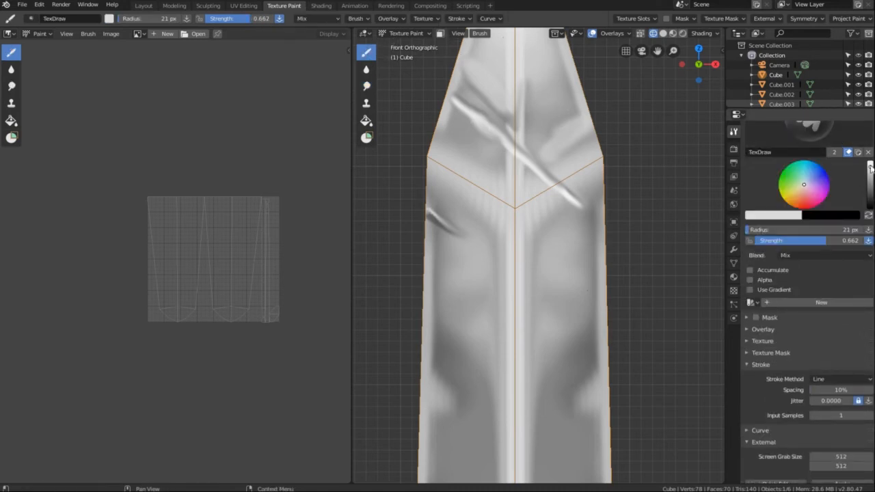
drag(871, 167, 870, 198)
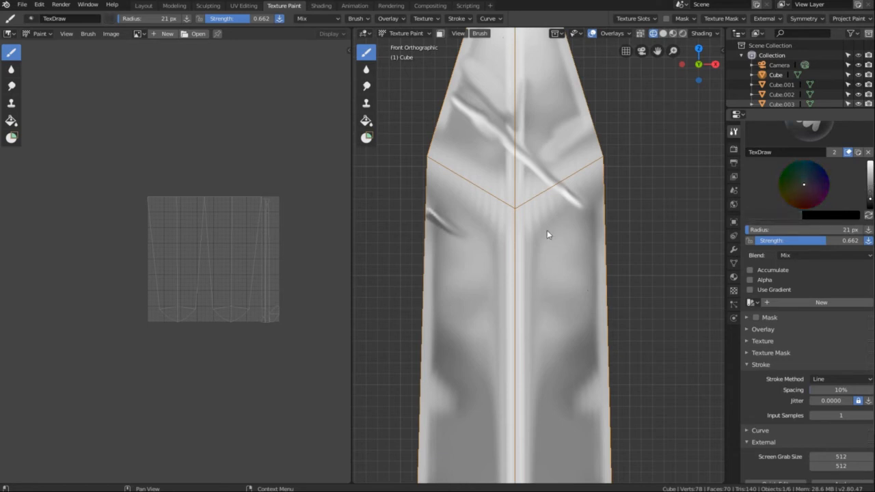
key(f)
key(f)
key(f)
key(f)
key(f)
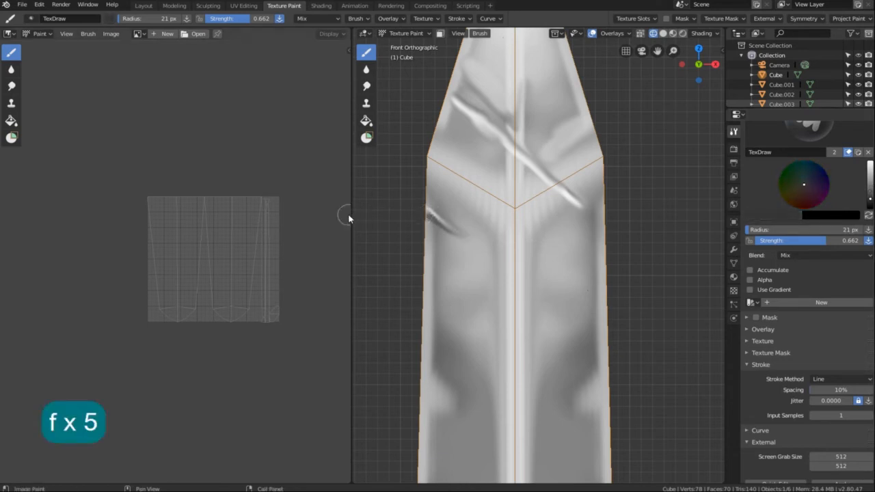
click(340, 218)
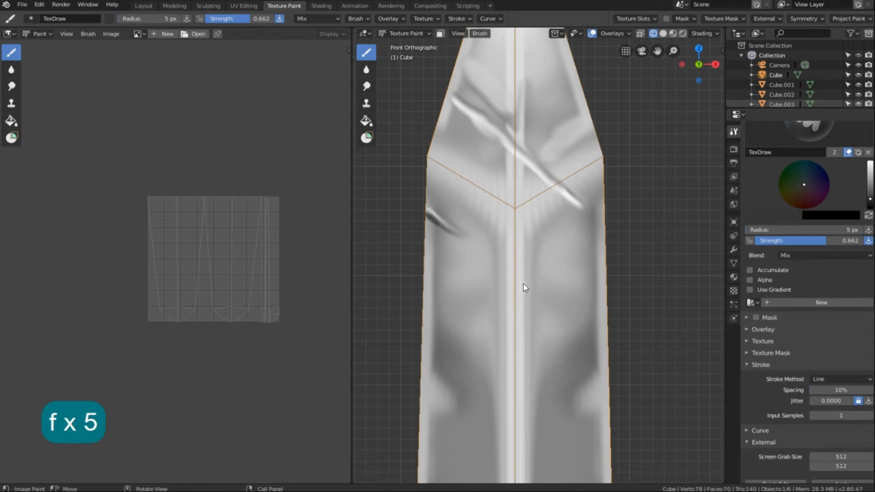
- Paint short dark nicks on the blade's opposite edge and farther down the first edge, using an 8 px radius
scroll(443, 339, down, 4)
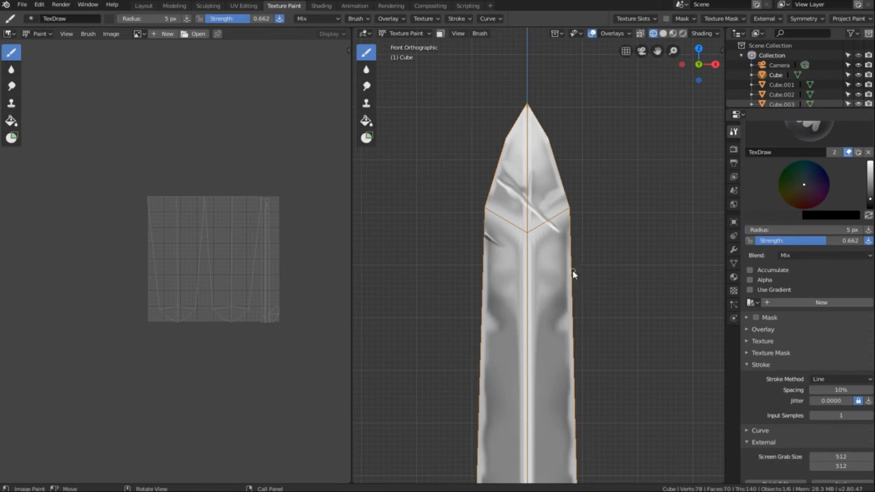
scroll(534, 281, up, 2)
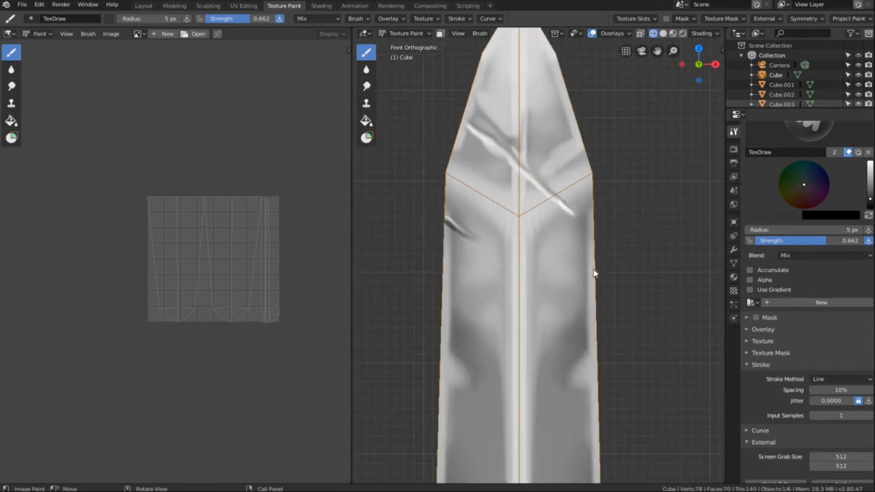
key(f)
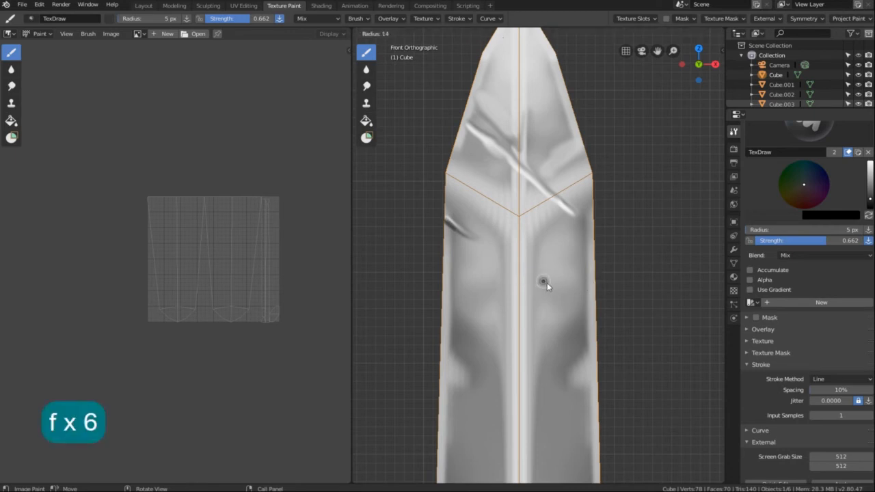
click(546, 282)
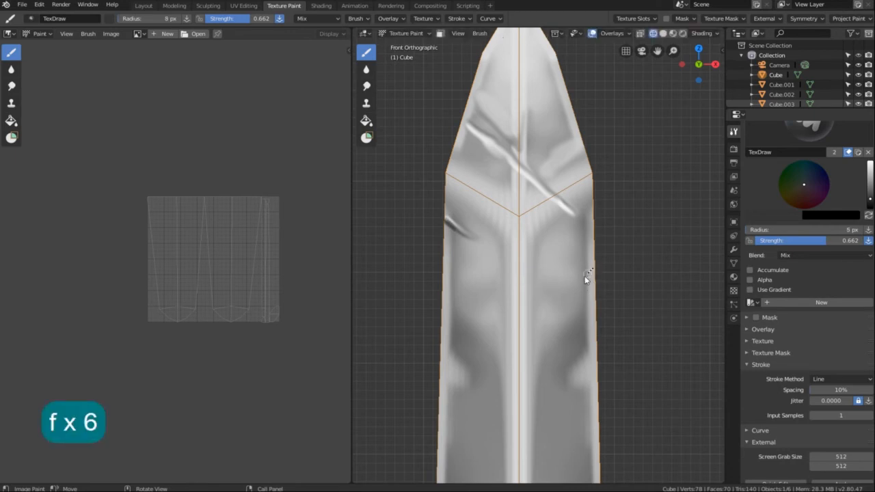
drag(565, 292, 564, 289)
scroll(530, 366, down, 2)
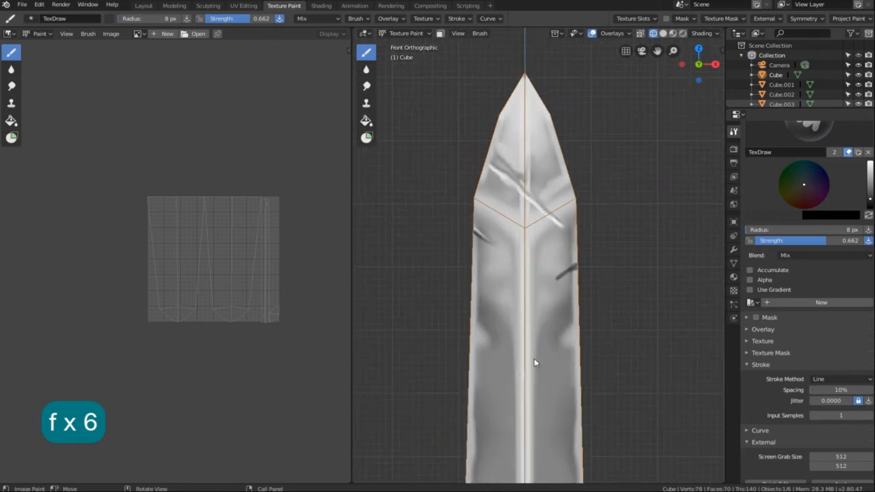
drag(576, 269, 569, 278)
scroll(521, 409, down, 2)
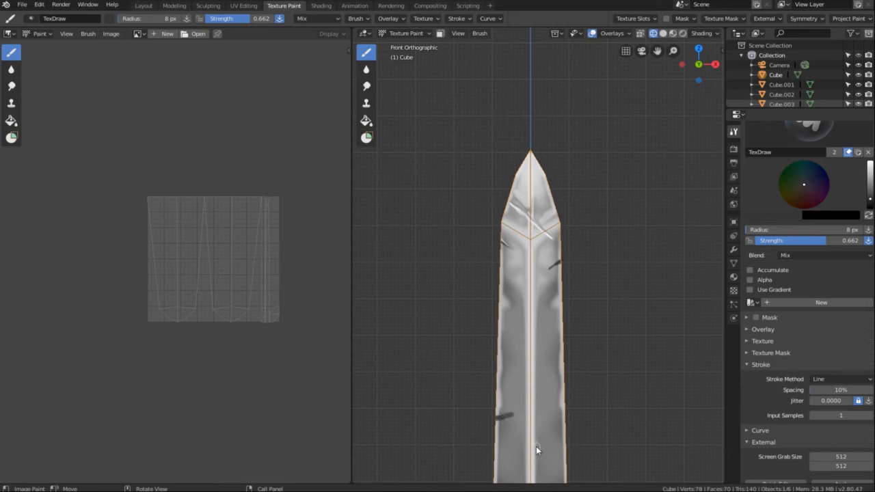
- Try a dark diagonal line across the central ridge at 8 px radius, then undo it
scroll(541, 426, down, 1)
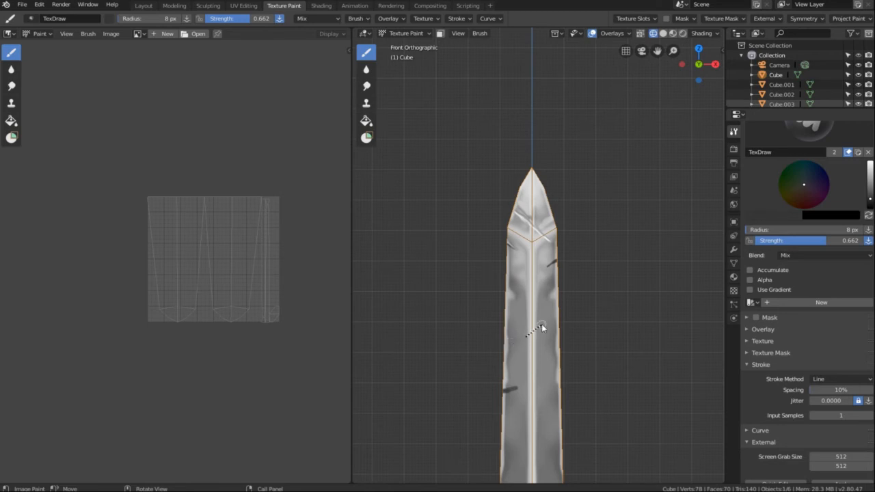
drag(543, 323, 543, 324)
key(ctrl+z)
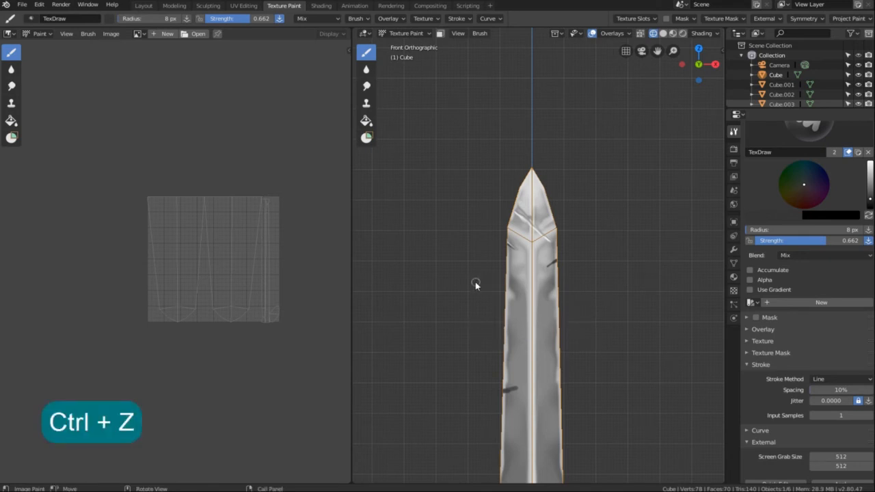
- Paint a thin dark diagonal line across the central ridge between the edge nicks, using a 3 px radius
key(g)
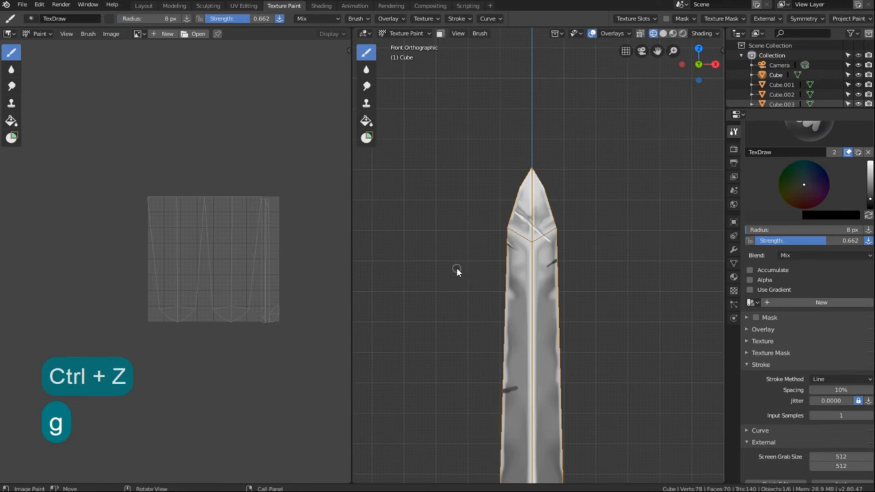
key(f)
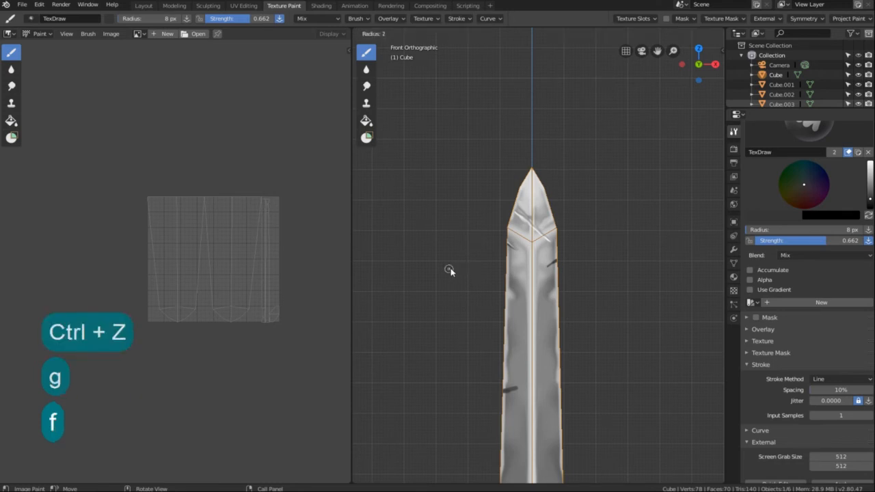
click(451, 272)
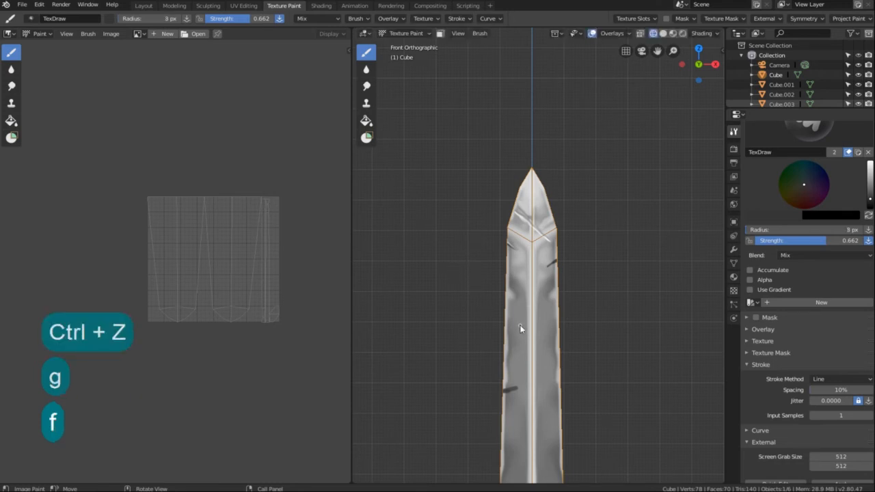
drag(540, 313, 541, 314)
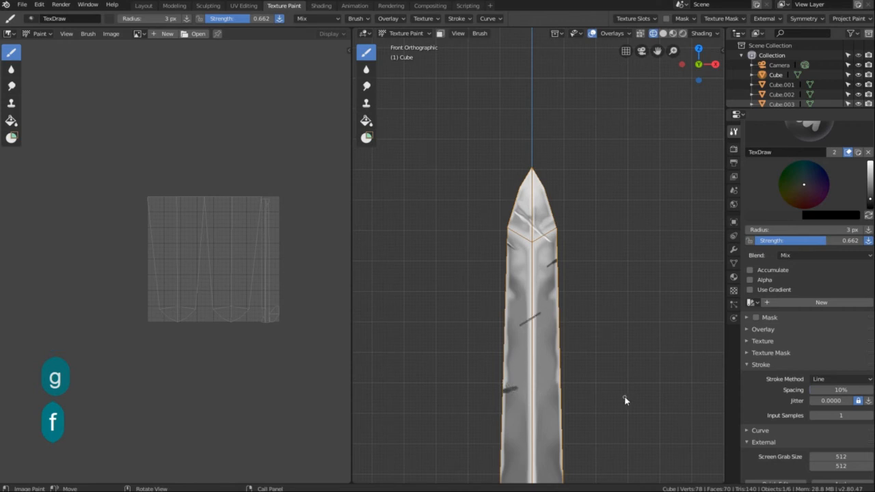
- Try darkening the diagonal scratch on the central ridge with the Dots stroke method, then undo the stroke
scroll(626, 399, up, 4)
shift+middle_drag(634, 403, 611, 328)
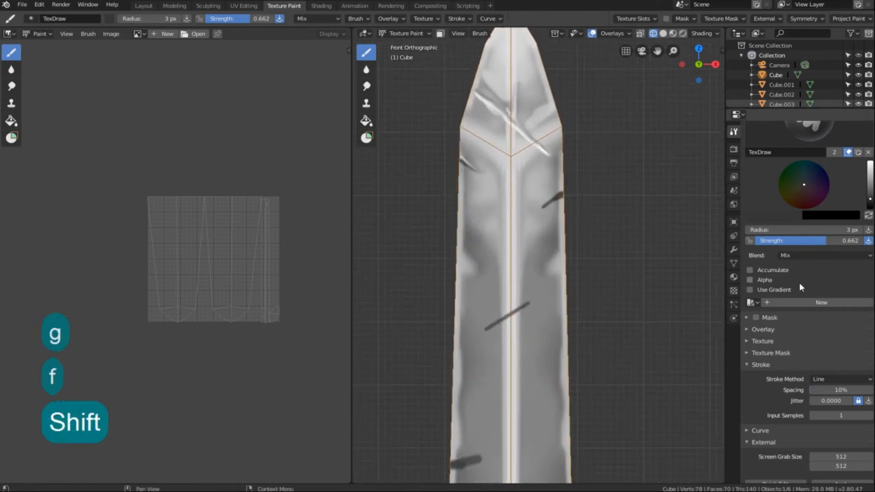
click(841, 380)
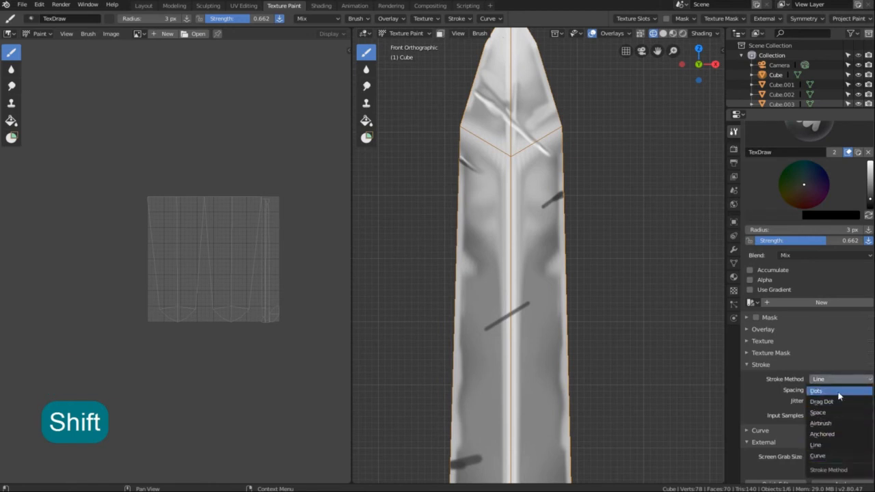
click(820, 390)
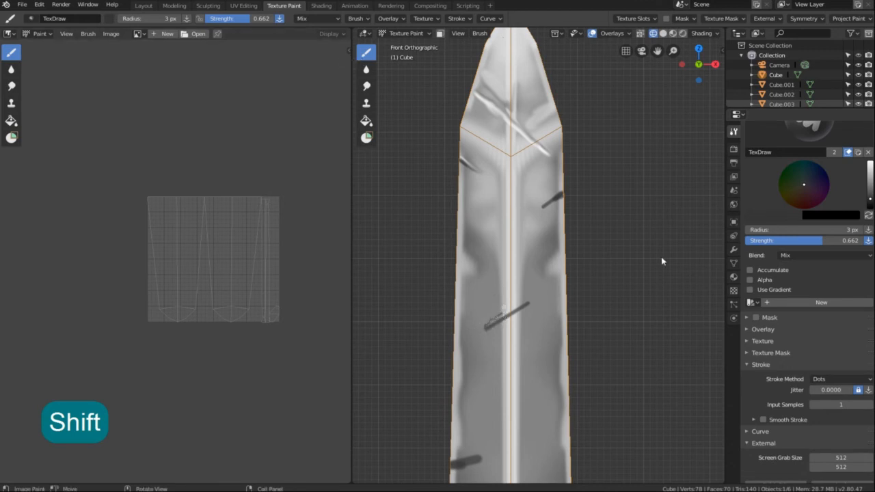
key(ctrl+z)
- Paint near-white lines alongside the dark diagonal scratch on the central ridge, using the Line stroke method
click(871, 165)
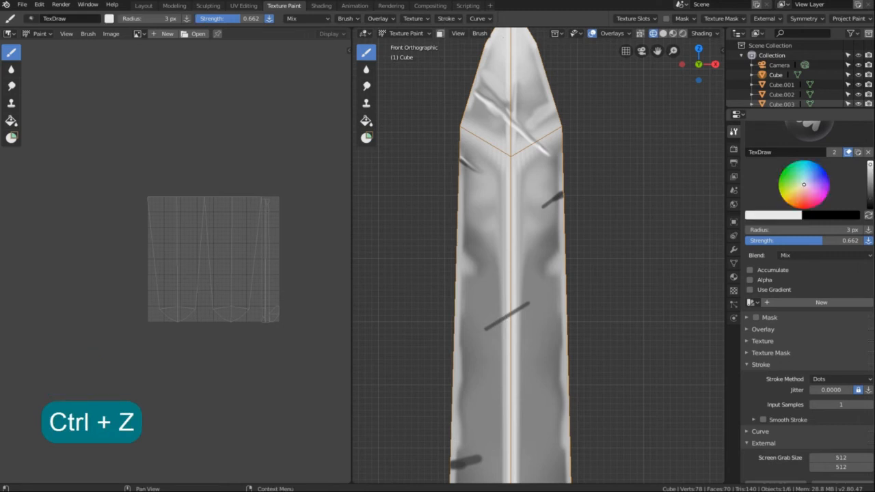
double_click(807, 241)
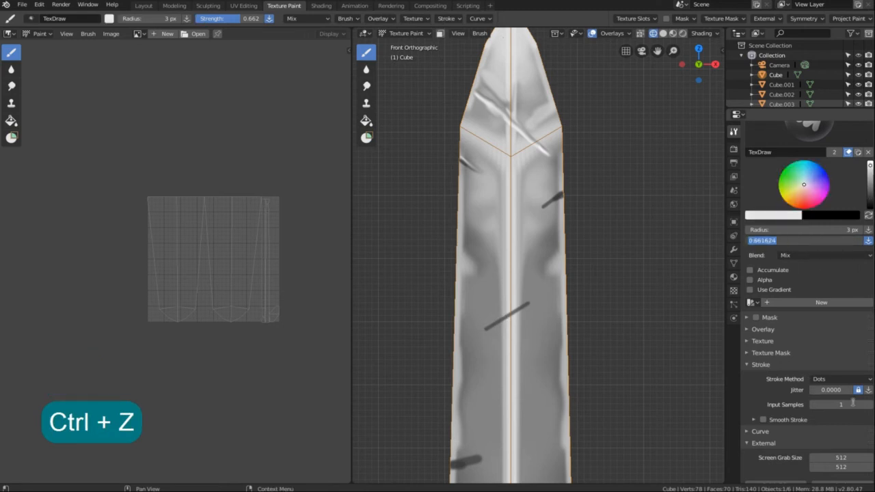
click(845, 379)
click(846, 378)
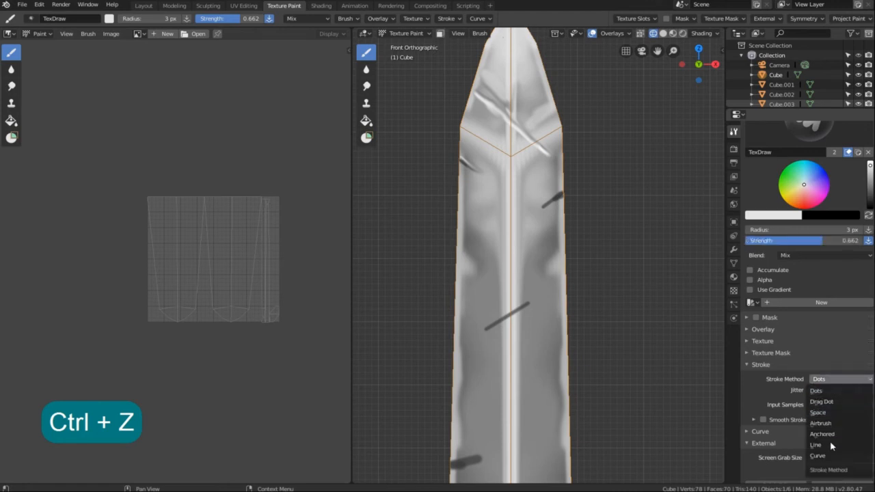
click(828, 445)
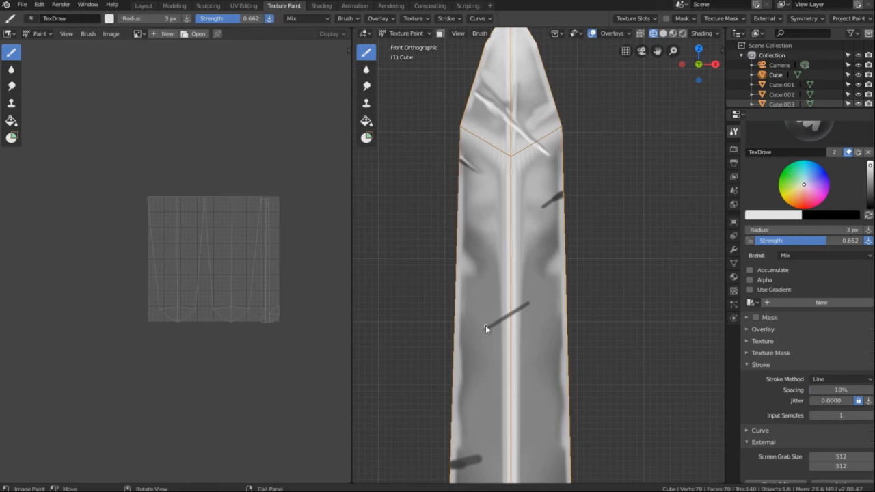
drag(486, 328, 525, 302)
drag(527, 308, 528, 306)
- Switch to the Smear brush and set its radius to 13 px
click(367, 87)
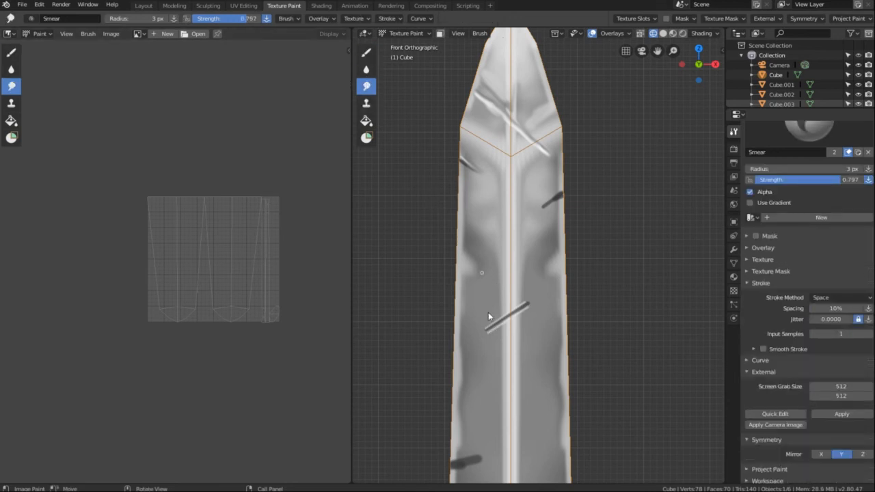
key(f)
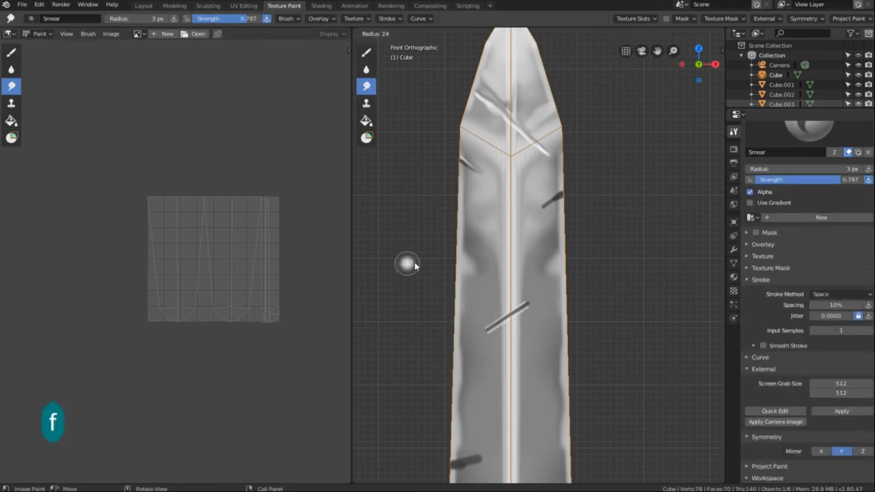
click(416, 265)
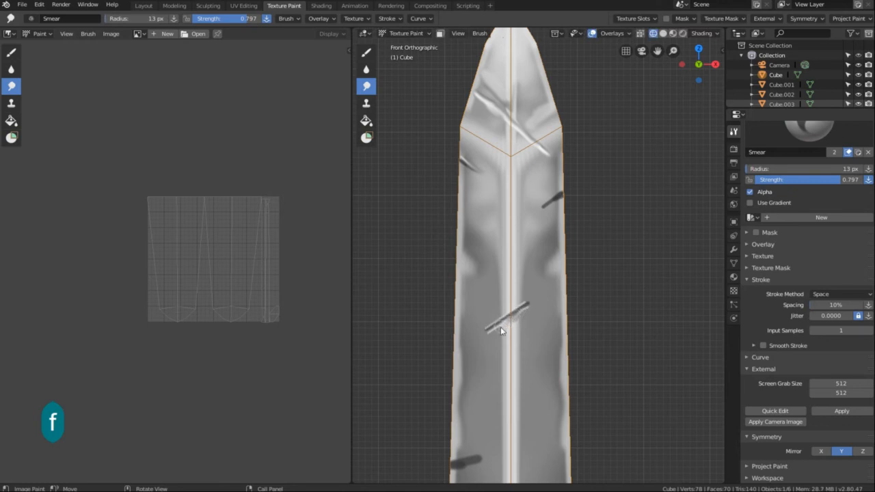
- Try smearing the ridge scratch's lower end outward across the lines, then undo the strokes
mouse_move(501, 325)
mouse_down()
mouse_move(531, 304)
mouse_move(490, 318)
mouse_up()
key(ctrl+z)
key(ctrl+z)
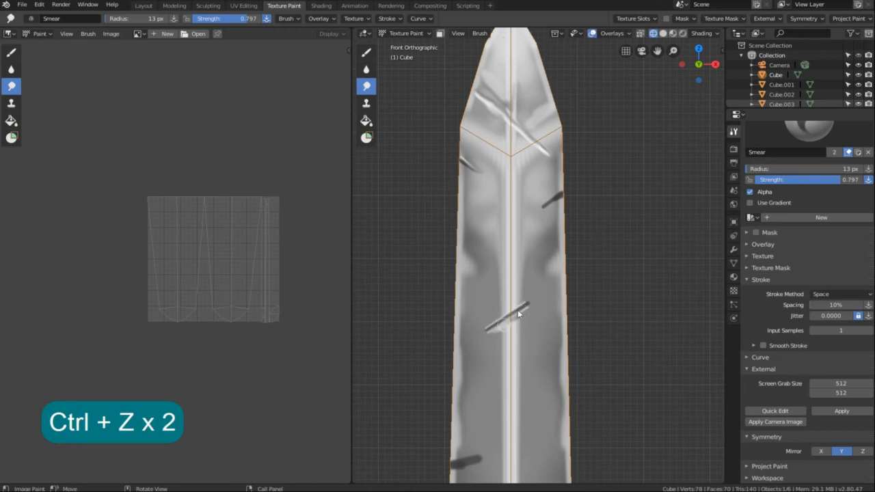
- Smear the light and dark lines of the ridge scratch along its diagonal so both ends taper into the blade
mouse_move(519, 314)
mouse_down()
mouse_move(526, 302)
mouse_move(497, 323)
mouse_up()
mouse_move(541, 297)
mouse_down()
mouse_move(495, 334)
mouse_move(524, 309)
mouse_up()
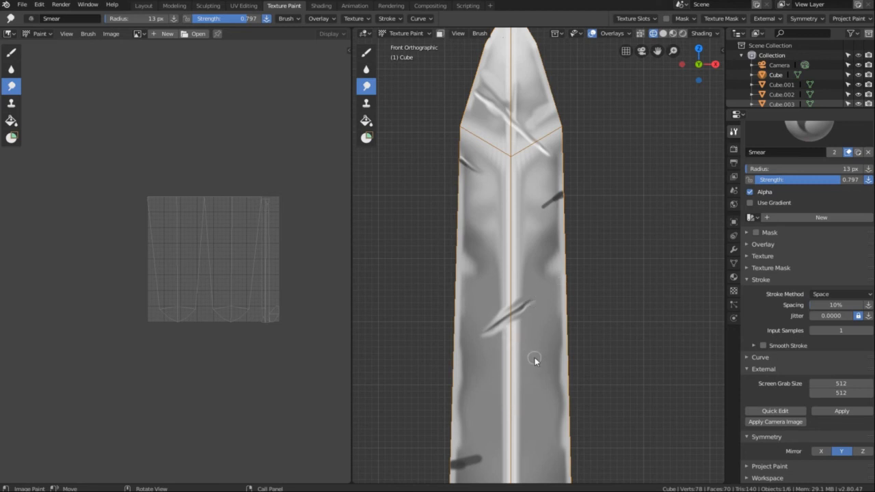
scroll(534, 358, down, 3)
scroll(535, 358, up, 2)
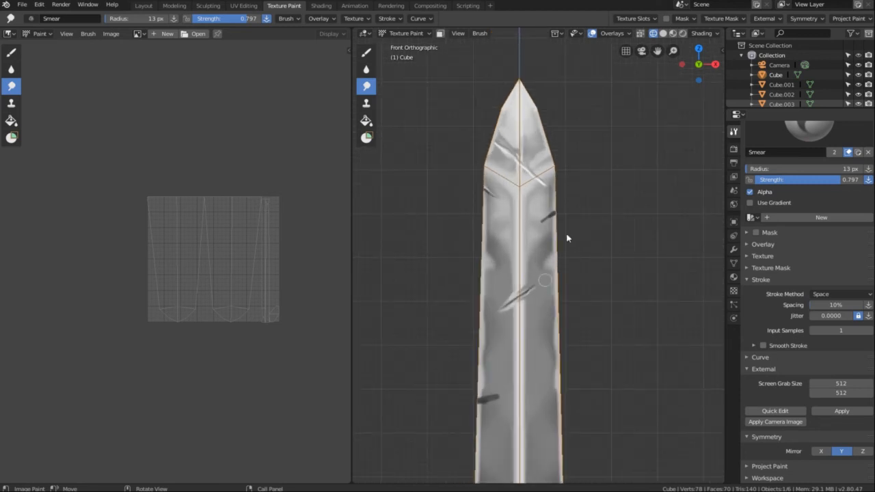
scroll(505, 354, up, 3)
scroll(505, 352, up, 1)
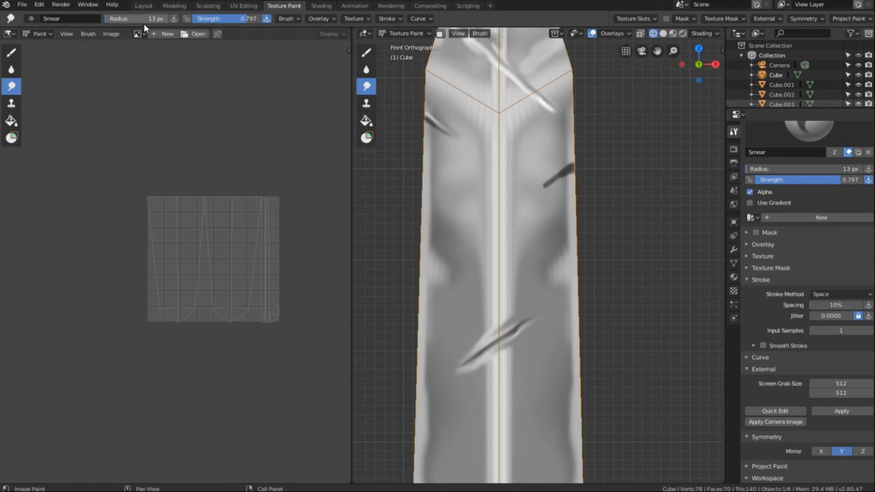
- Display the Material Base Color texture in the image editor, using View mode
click(170, 34)
click(82, 182)
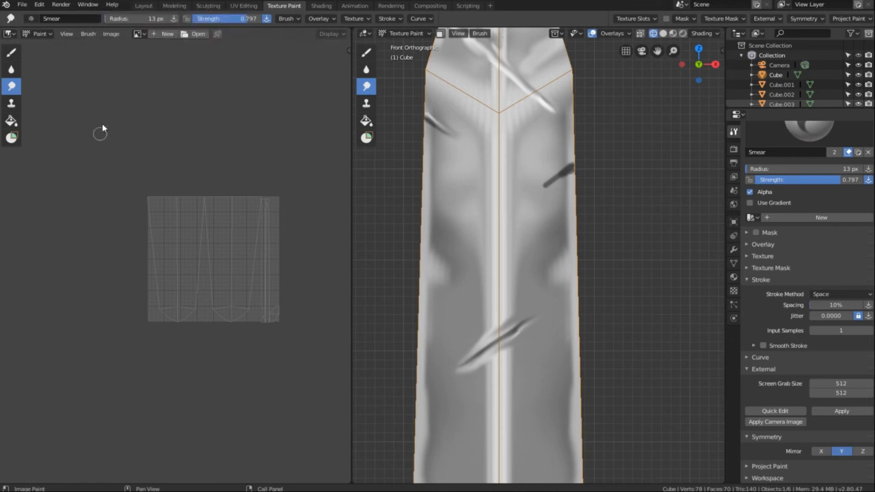
click(112, 34)
key(F8)
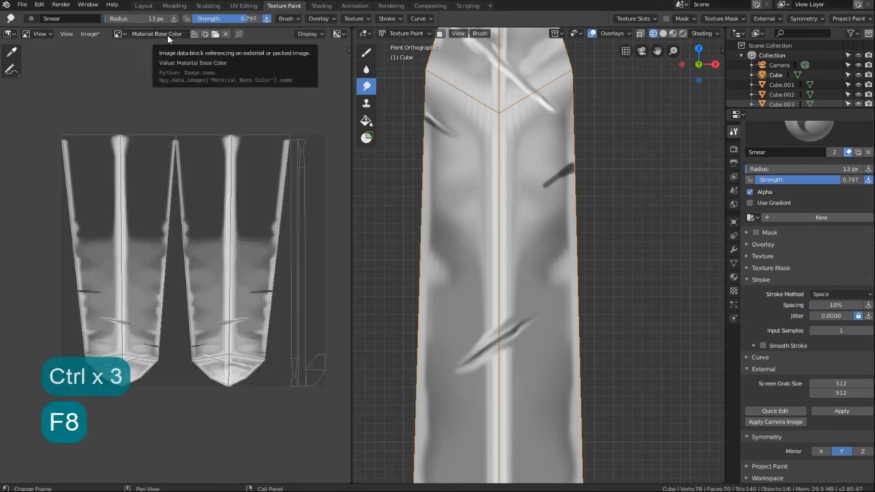
click(120, 33)
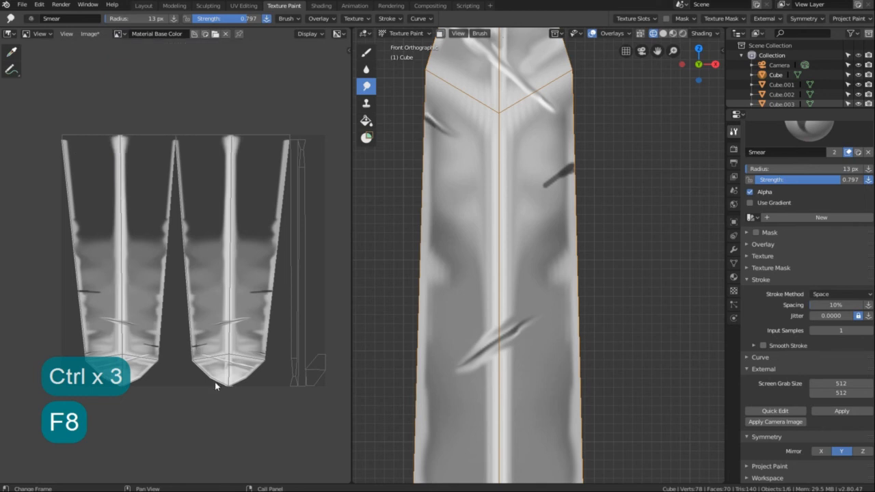
middle_drag(296, 337, 284, 336)
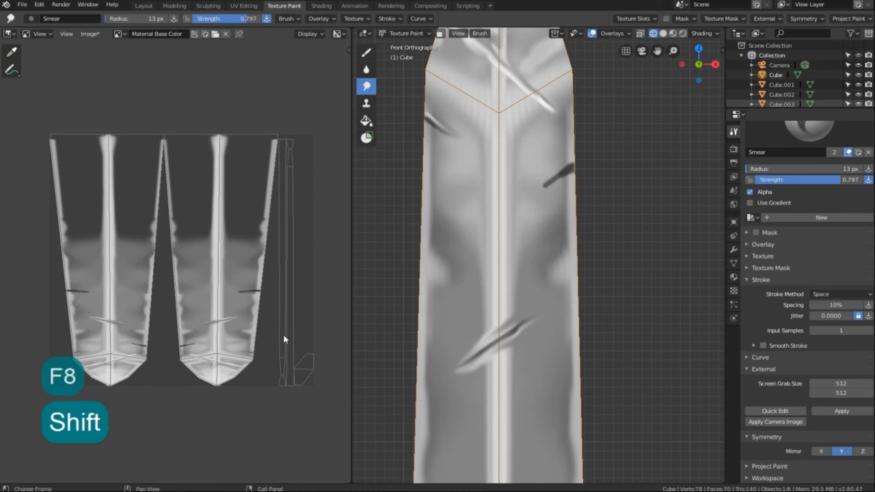
- Start saving the texture as a new image file in the BLENDER STUDIES folder on the Desktop
click(91, 33)
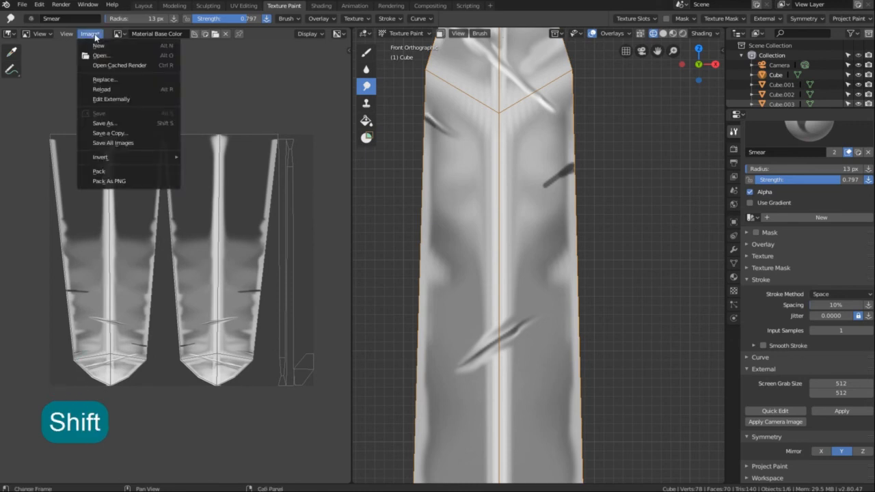
click(115, 123)
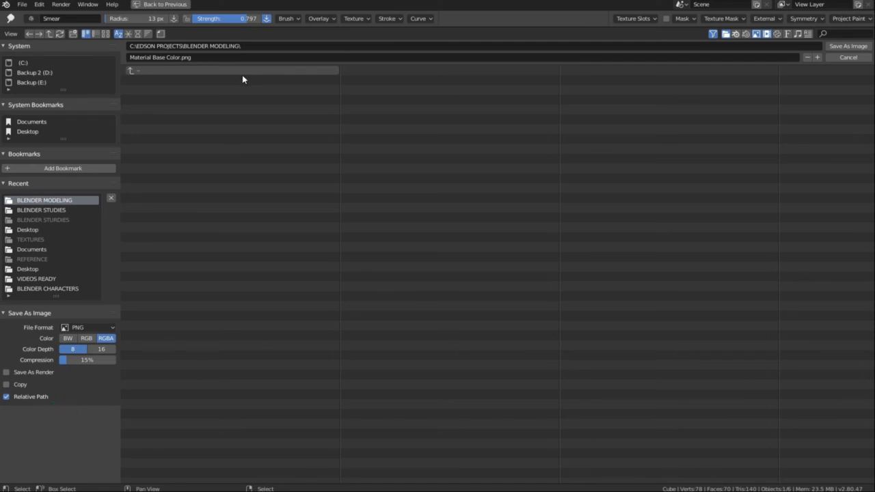
click(28, 132)
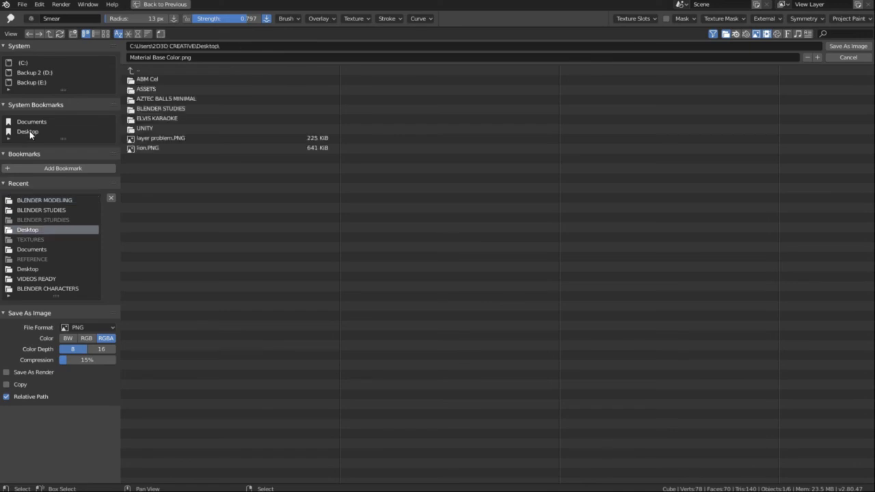
click(173, 108)
- Name the PNG file "sword had painted" and save the image
click(146, 58)
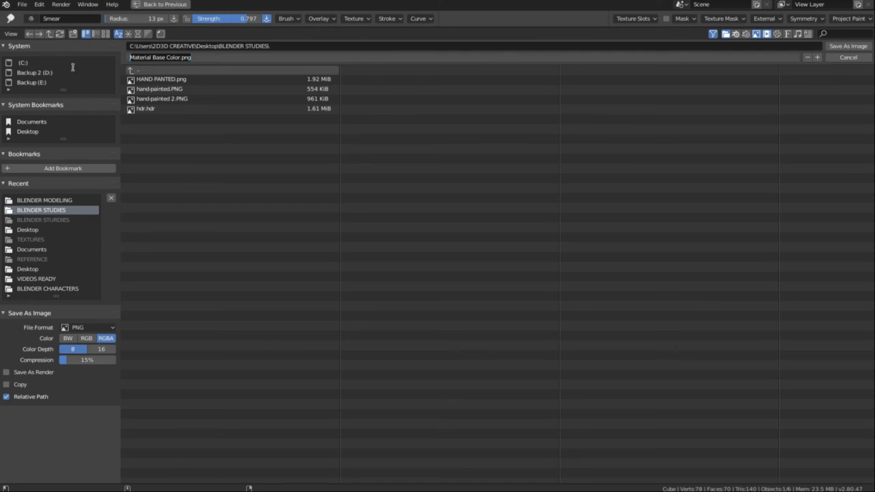
text(s)
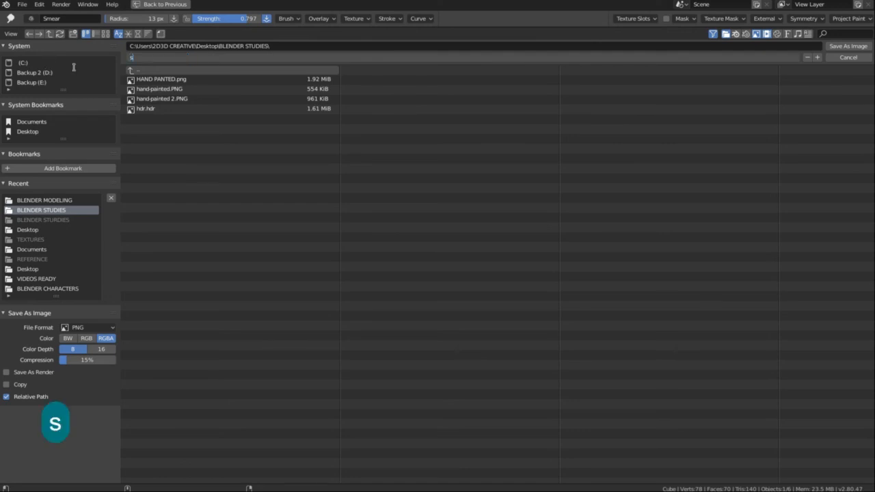
text(word)
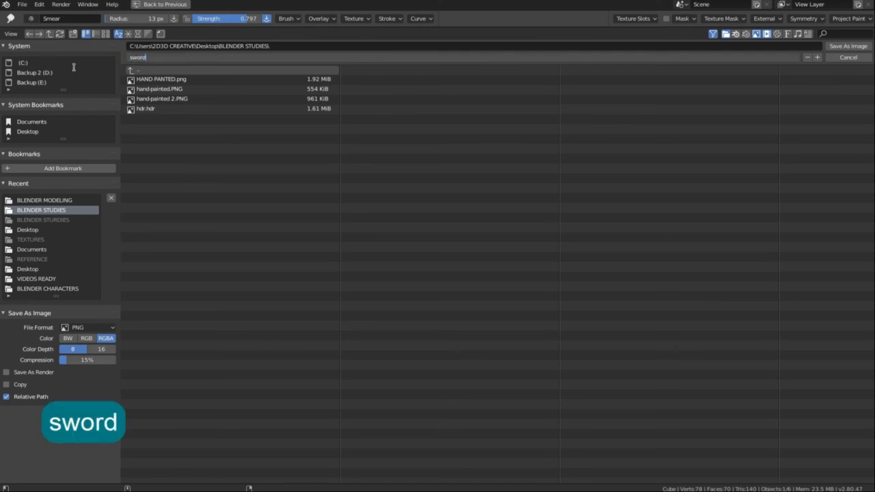
text( had pa)
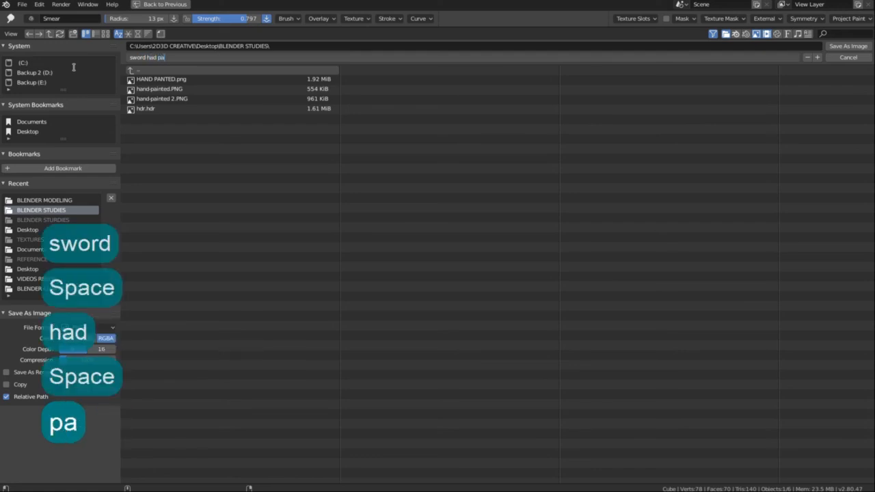
text(nted)
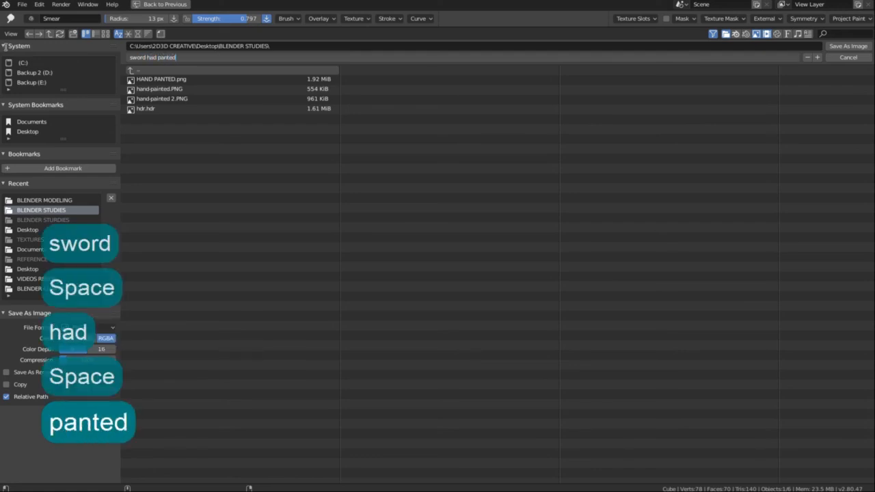
key(Left)
key(Left)
key(Left)
key(Left)
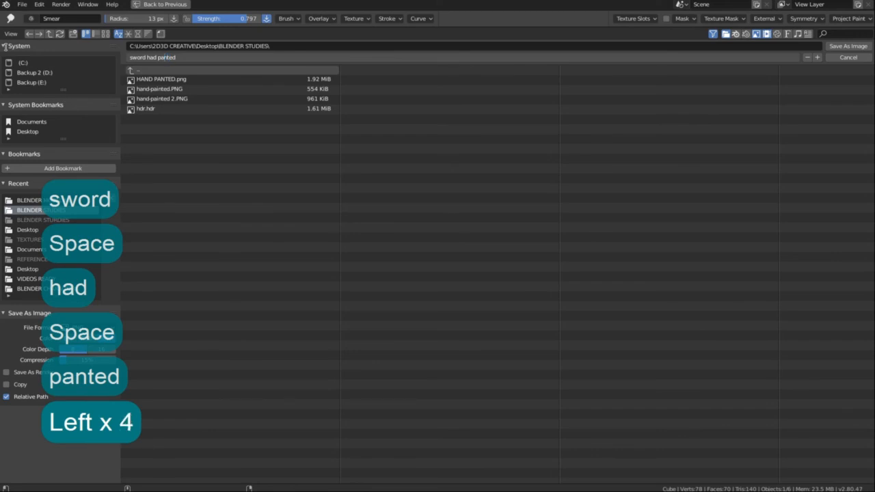
text(i)
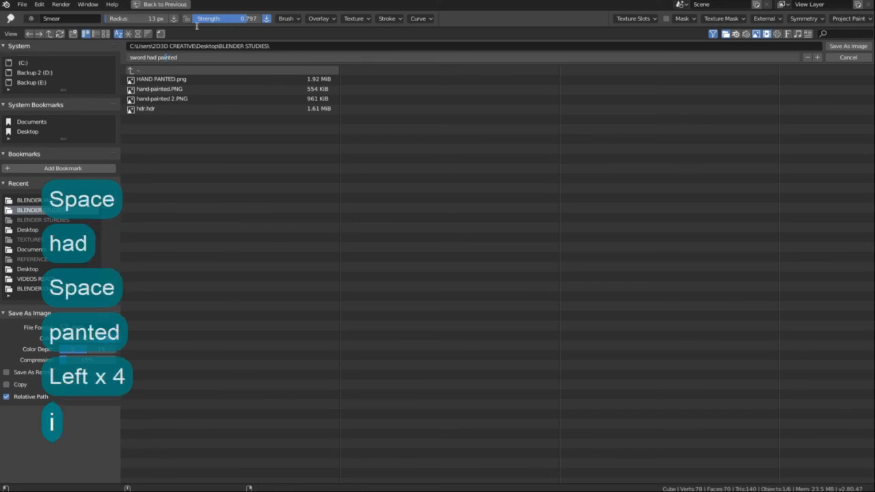
click(852, 48)
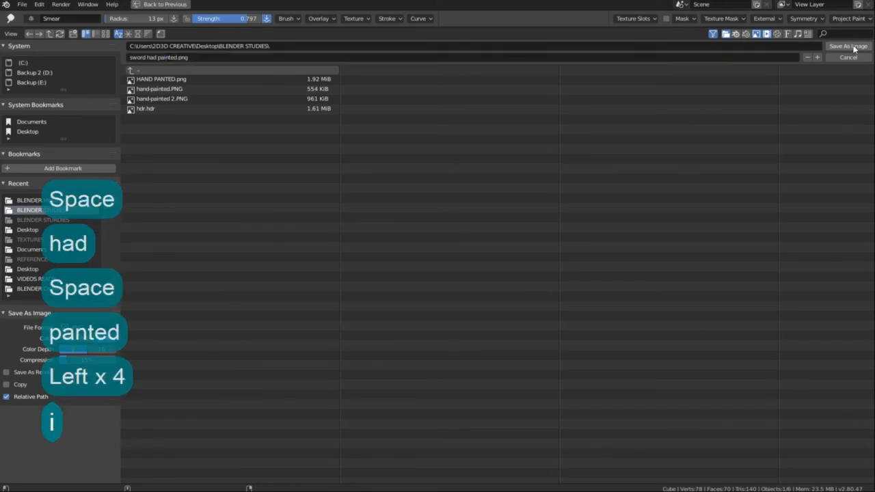
click(852, 48)
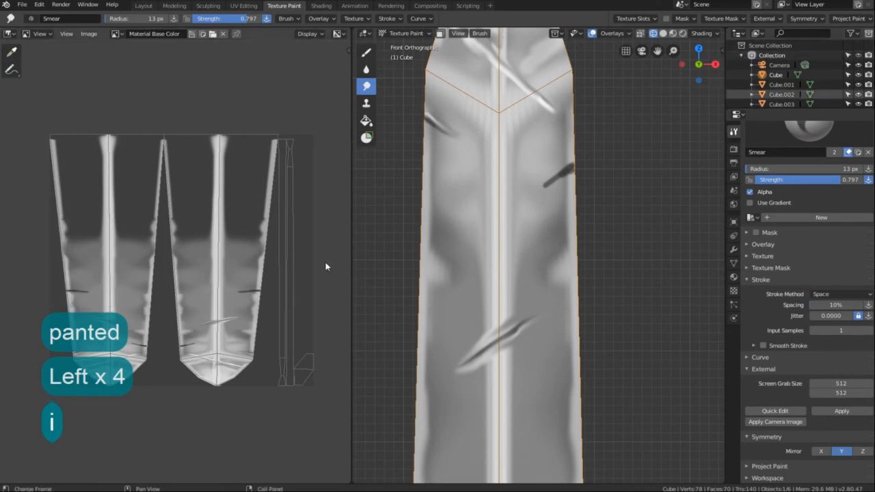
key(F8)
key(F8)
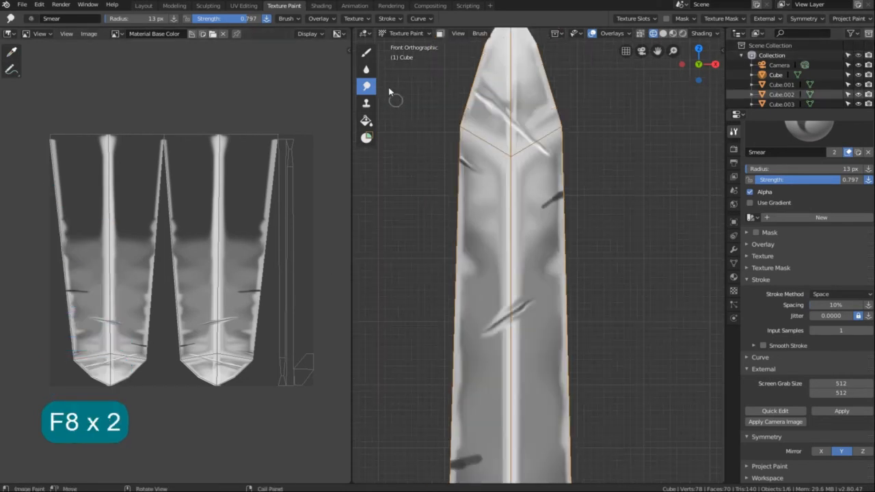
- Paint light highlight lines with a 4 px Draw brush along the dark nicks on the blade's upper right and lower left edges
click(365, 52)
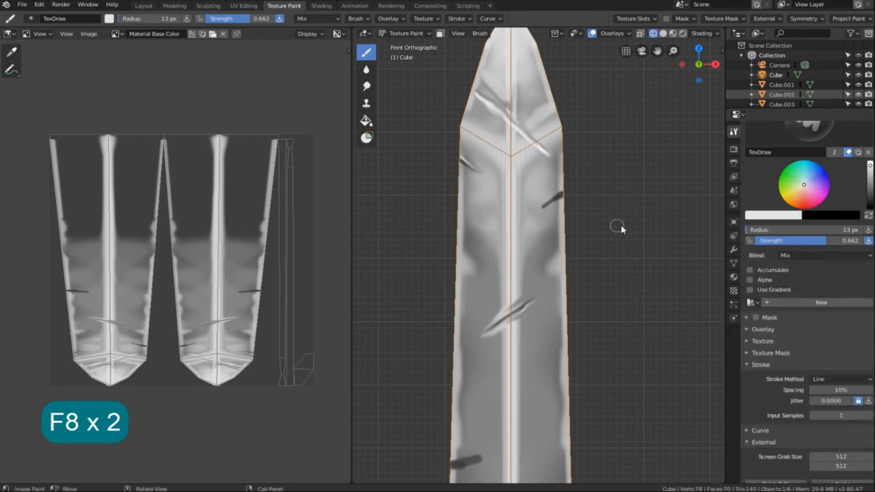
click(849, 231)
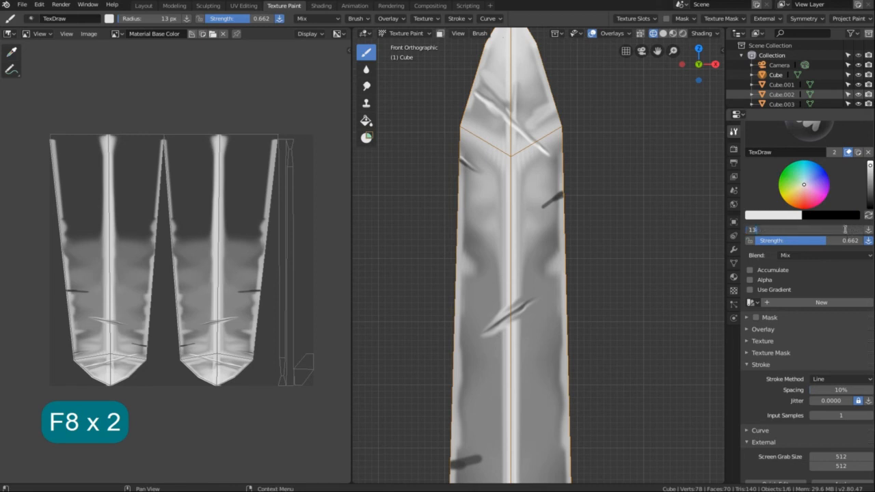
text(4)
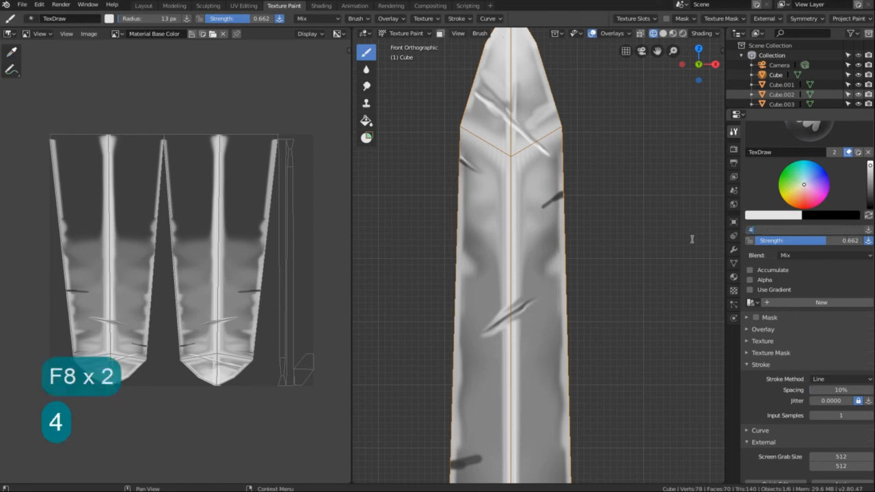
key(Return)
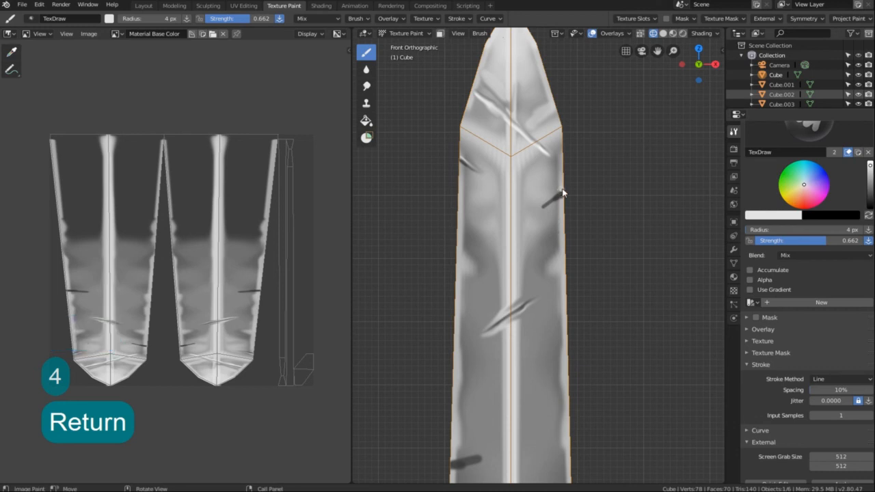
drag(563, 193, 540, 207)
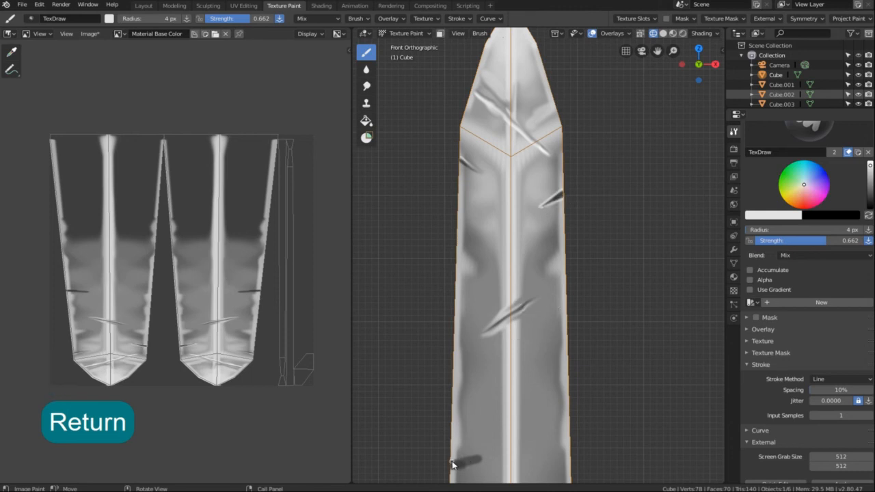
mouse_move(452, 465)
mouse_down()
mouse_move(482, 461)
mouse_move(462, 473)
mouse_move(481, 463)
mouse_up()
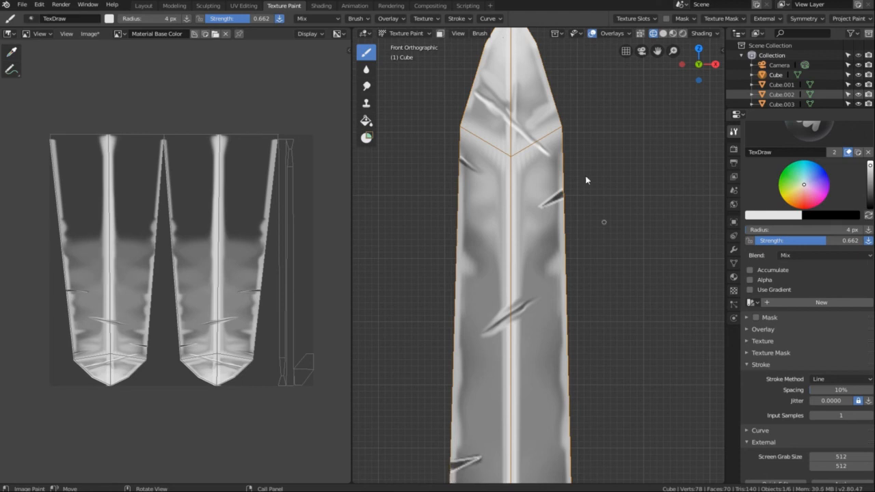
- Smear the highlighted nicks on both blade edges inward into tapered ends, using a 15 px radius and reducing the strength to 0.558
click(367, 86)
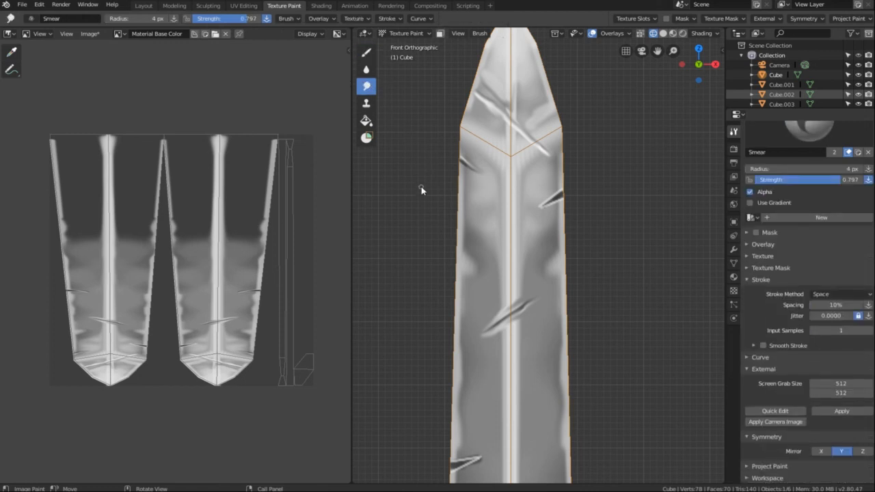
key(d)
key(f)
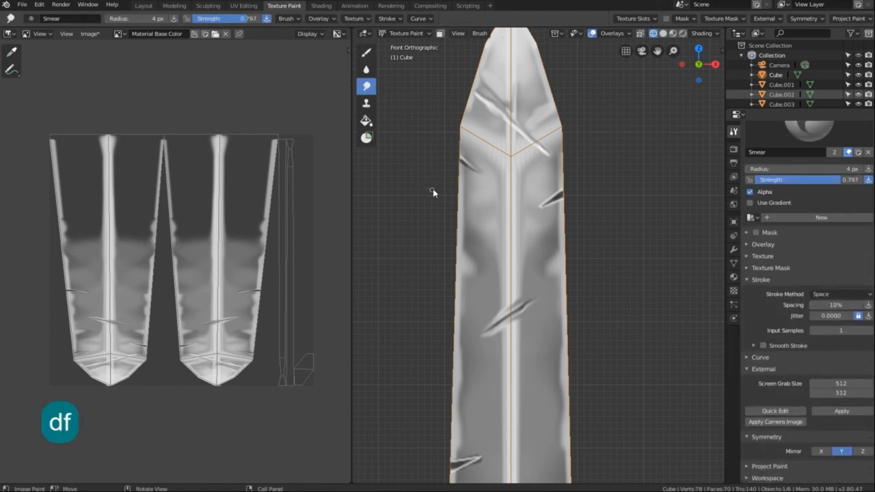
click(438, 194)
key(ctrl+z)
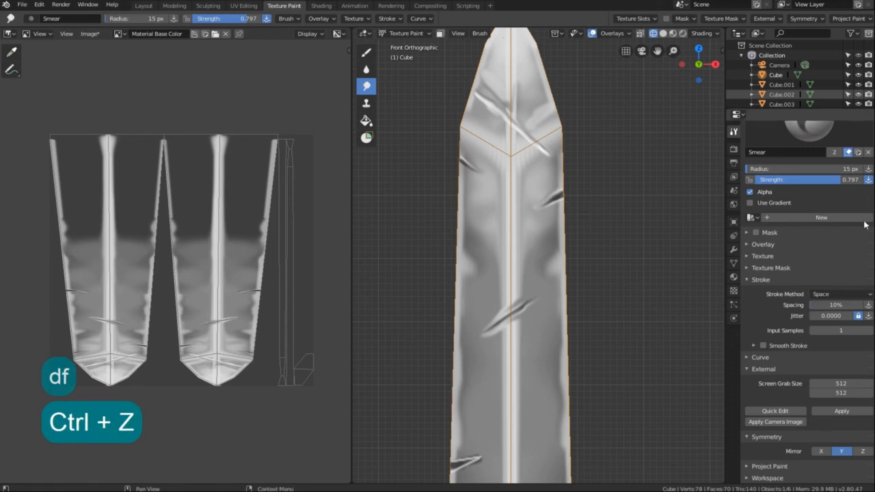
drag(838, 179, 812, 179)
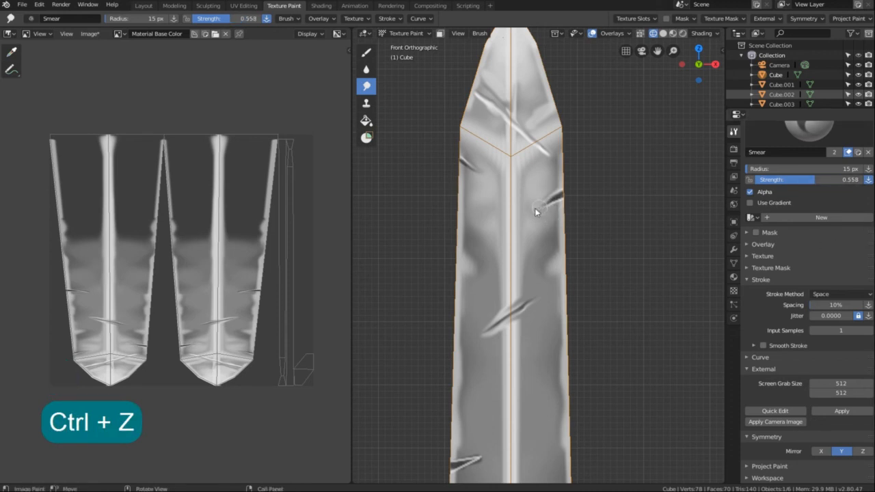
key(ctrl+z)
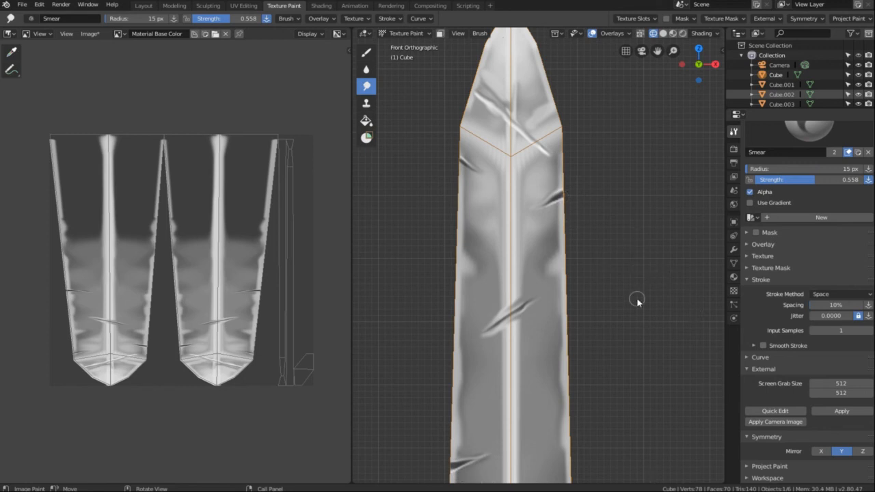
- Check the nicks along the blade and save the changes to the existing texture image
scroll(635, 299, down, 3)
scroll(630, 344, up, 1)
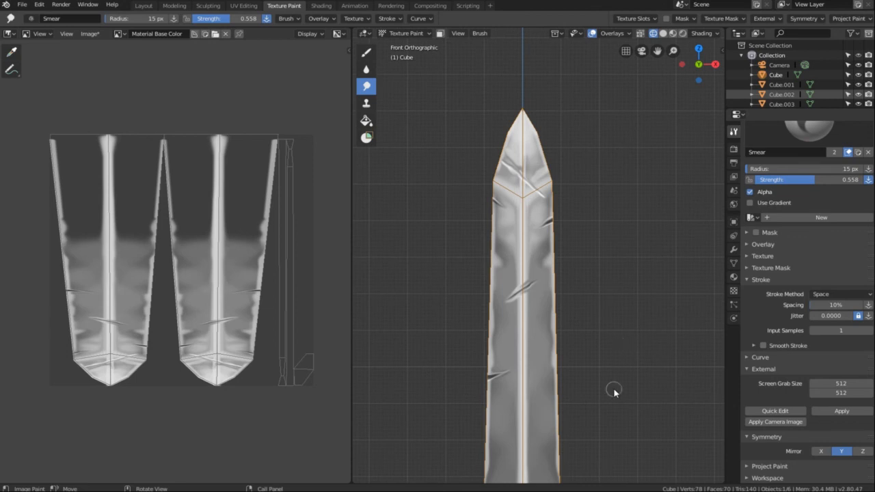
scroll(620, 399, up, 4)
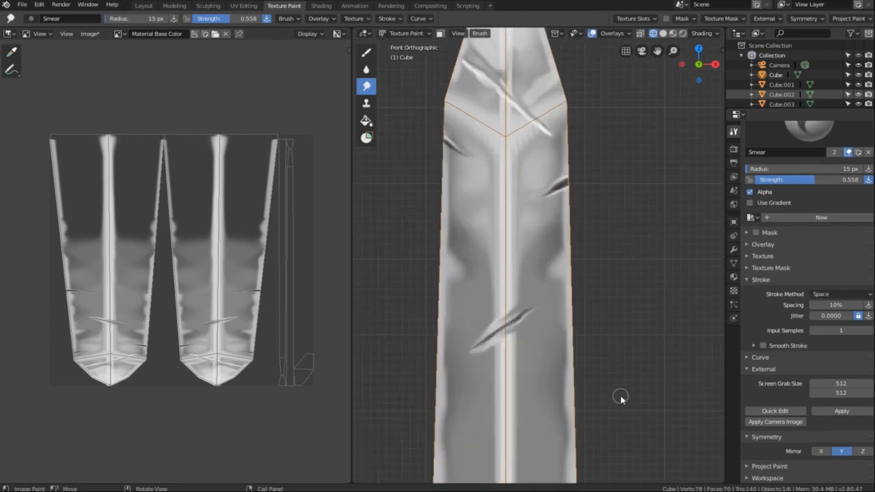
scroll(620, 399, down, 1)
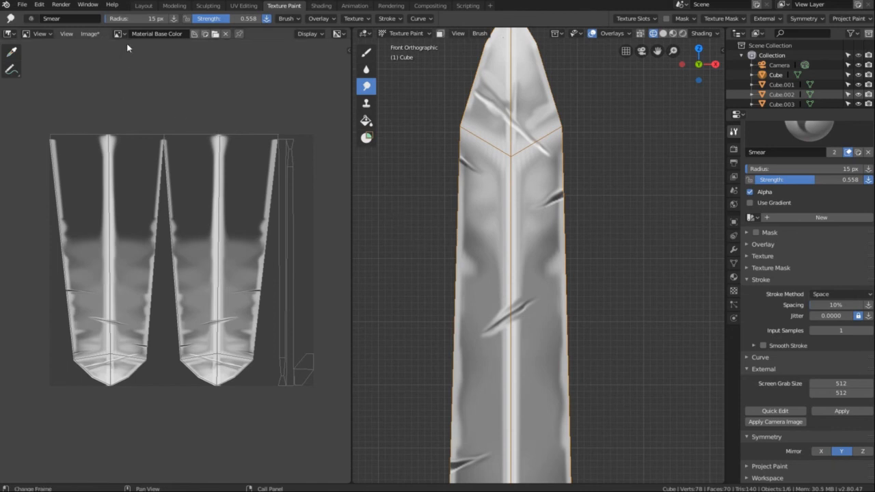
click(96, 35)
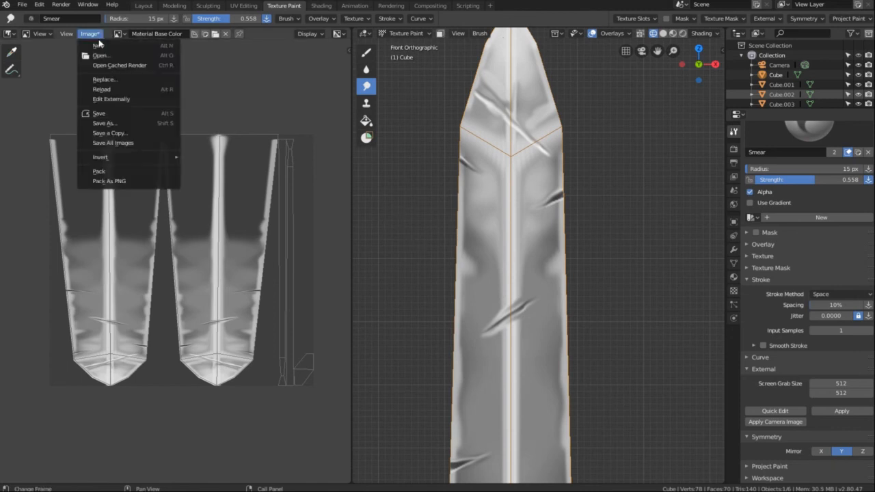
click(106, 115)
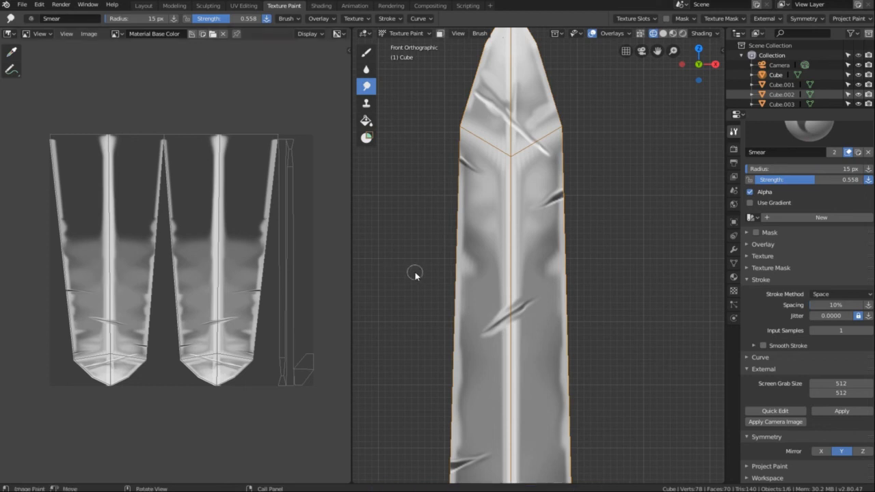
key(F8)
key(F8)
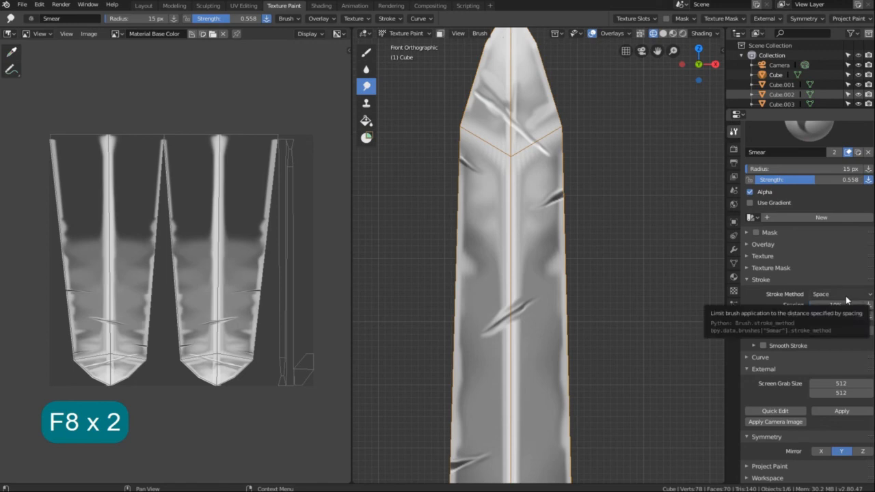
- Set the Smear brush's stroke method to Dots
click(844, 295)
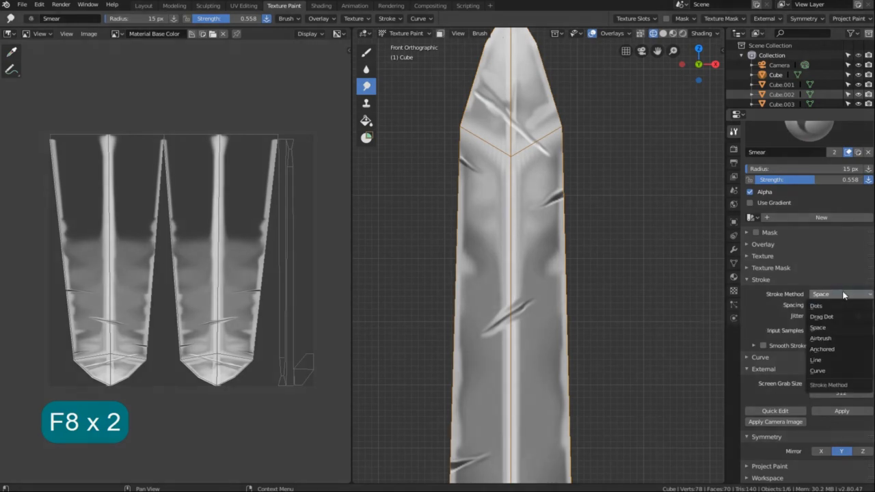
click(831, 305)
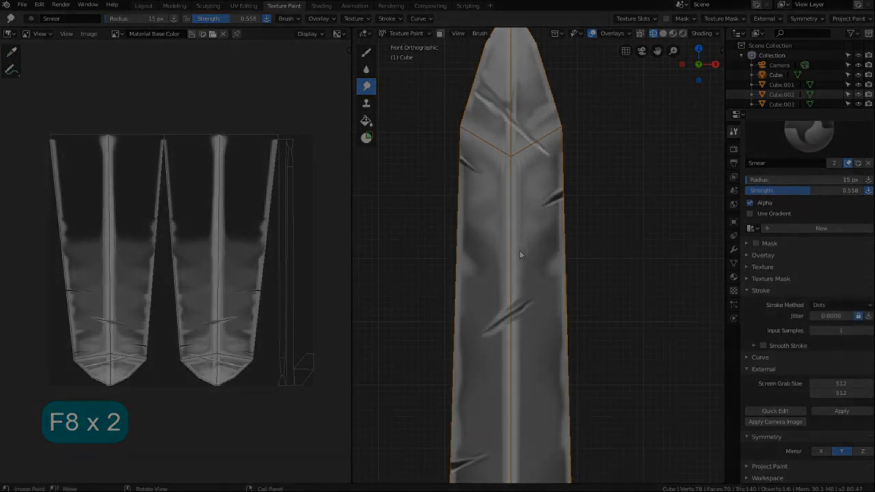